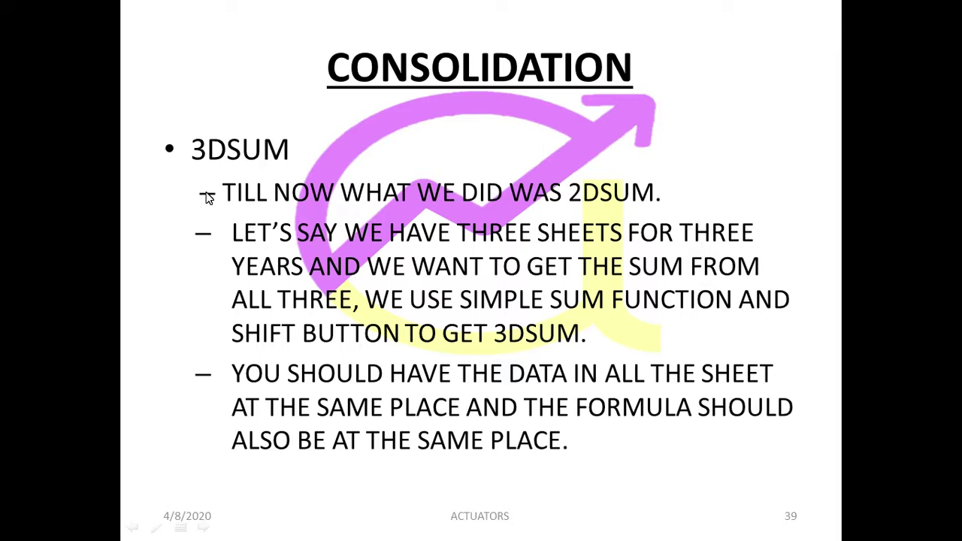
# Switch from the PowerPoint slideshow to the Excel workbook showing the SEM1 marks table
pyautogui.hotkey('alt', 'Tab')
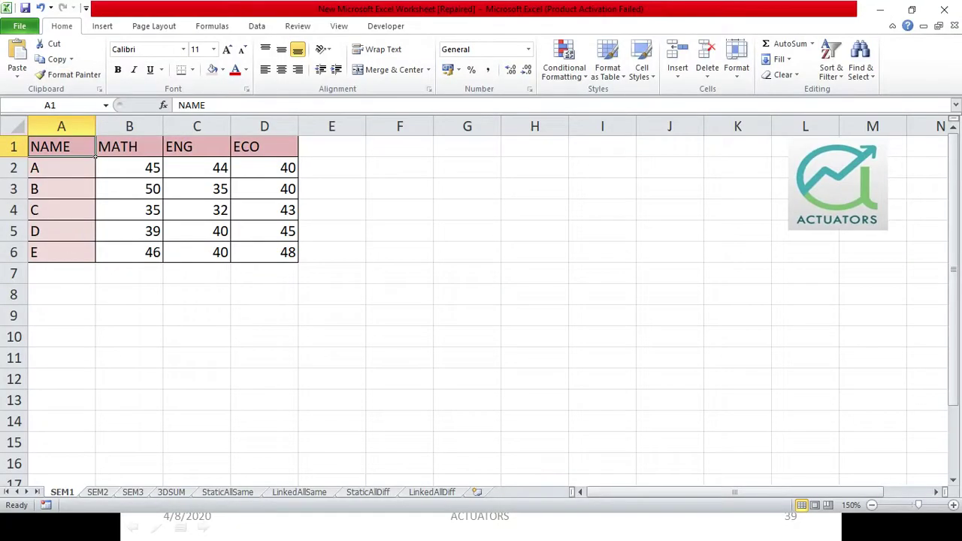
# Flip between the SEM1, SEM2 and SEM3 sheets several times to compare their marks tables
pyautogui.click(97, 492)
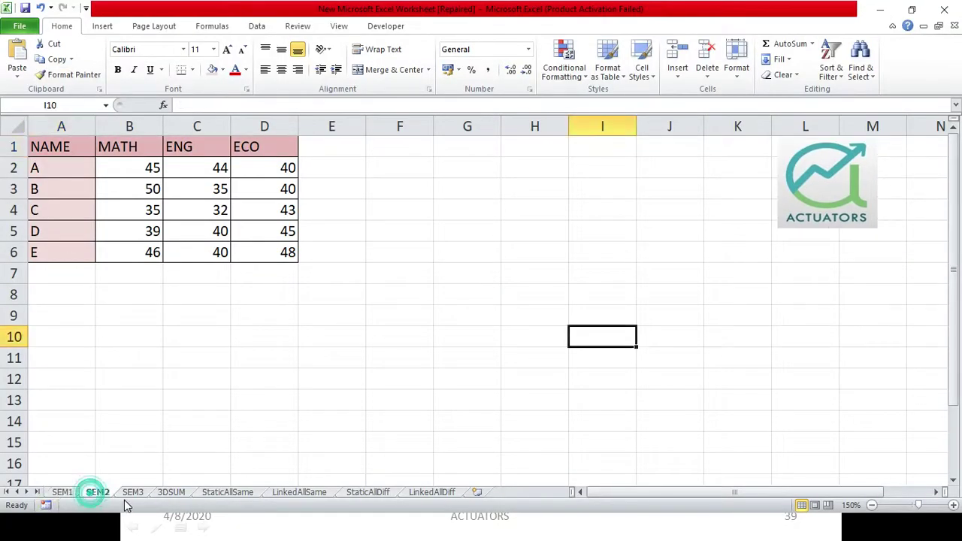
pyautogui.click(131, 492)
pyautogui.click(62, 492)
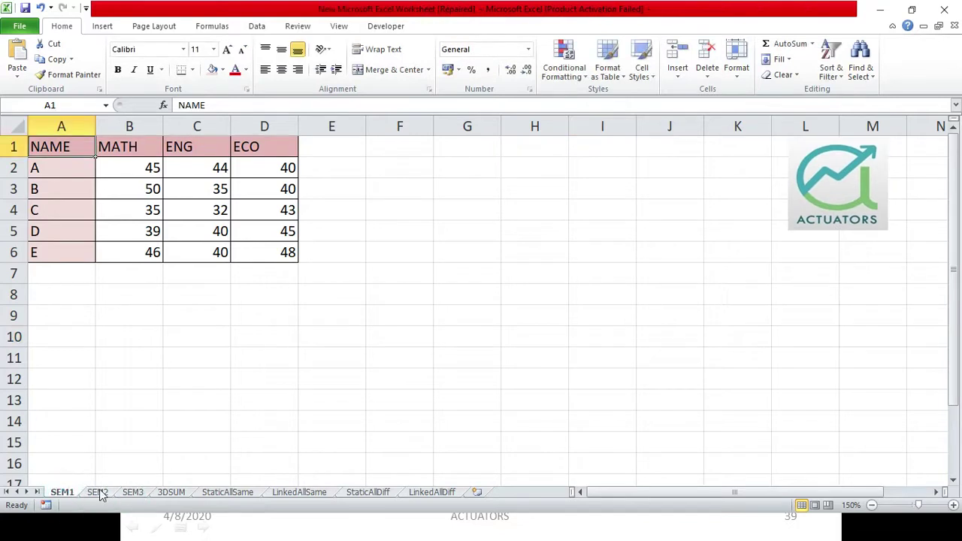
pyautogui.click(97, 493)
pyautogui.click(133, 492)
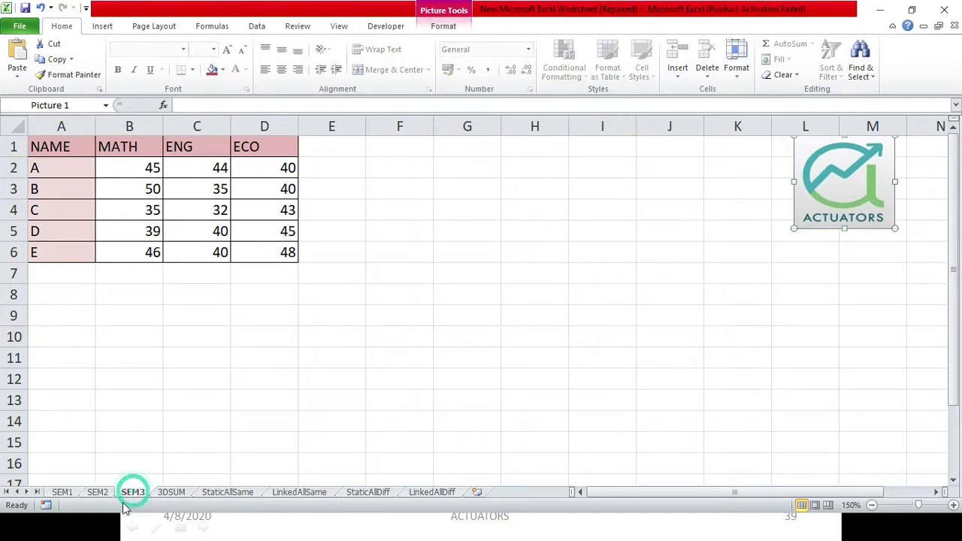
pyautogui.click(69, 494)
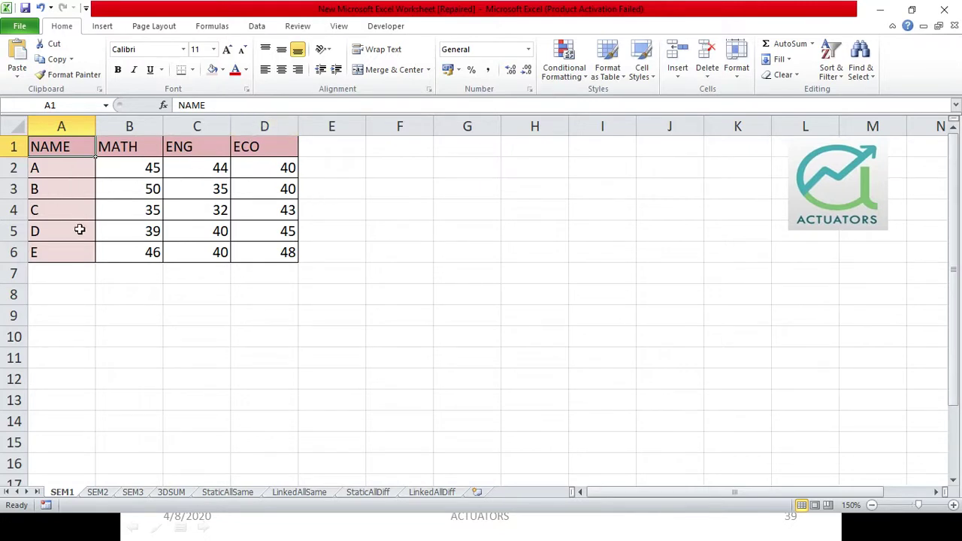
pyautogui.click(92, 494)
pyautogui.click(132, 493)
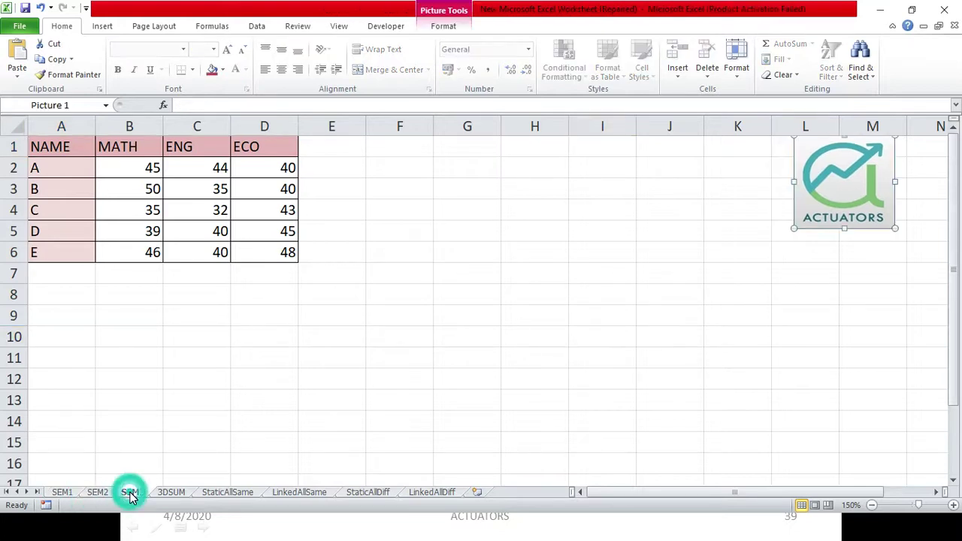
pyautogui.click(62, 492)
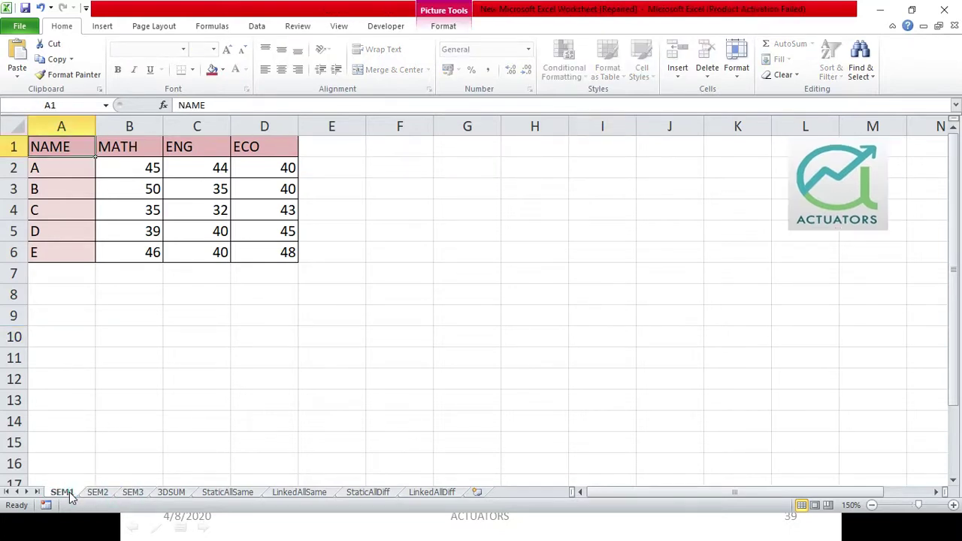
pyautogui.click(97, 492)
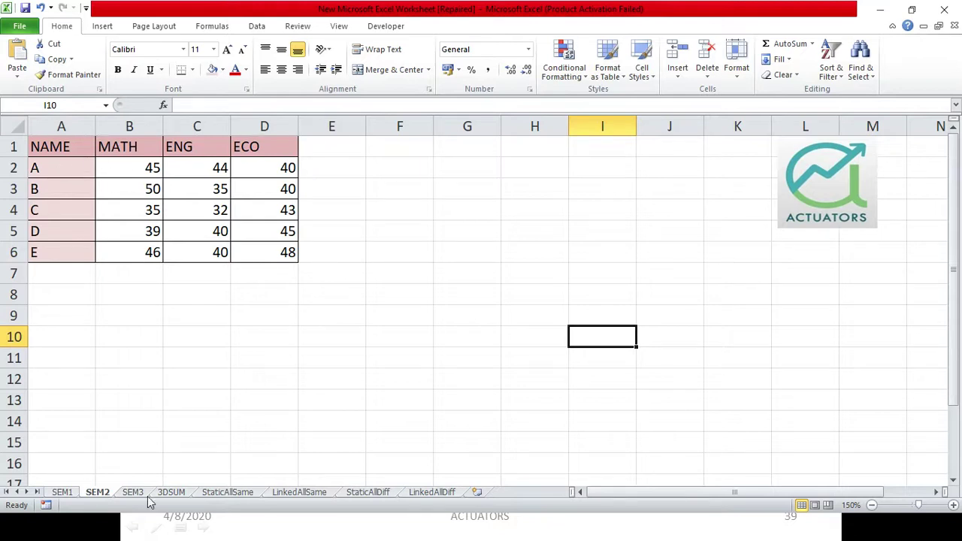
pyautogui.click(66, 493)
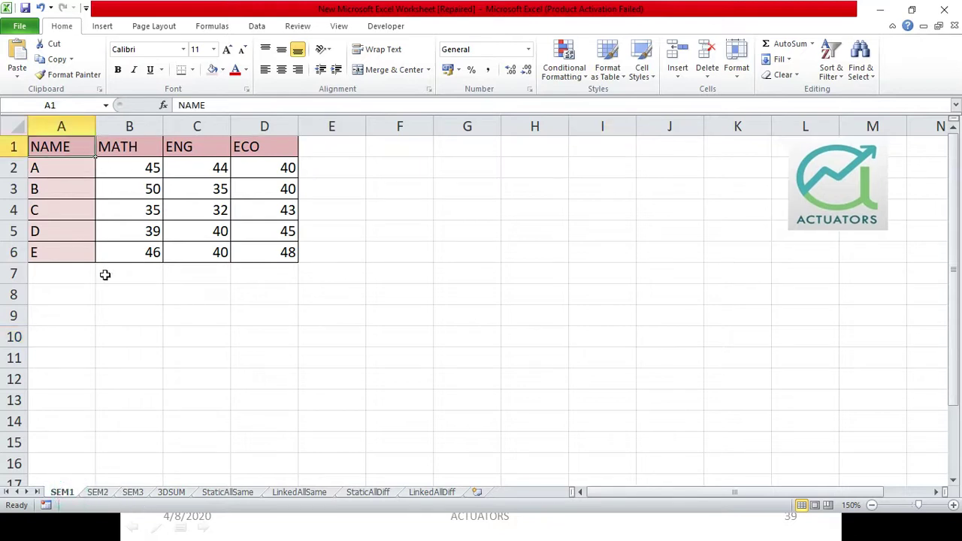
# Check student A's name and MATH mark on SEM1, then finish on SEM3 with an empty cell selected
pyautogui.click(73, 173)
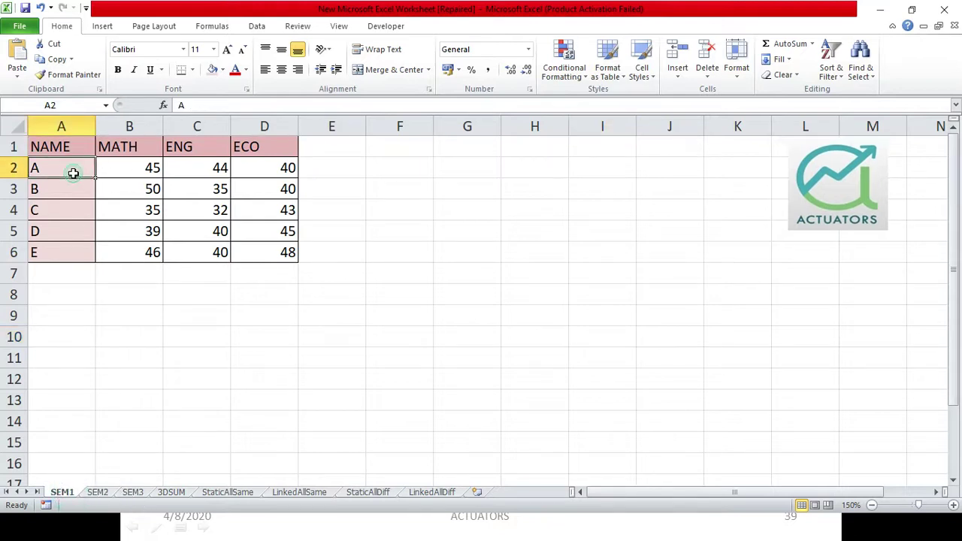
pyautogui.click(134, 168)
pyautogui.click(98, 493)
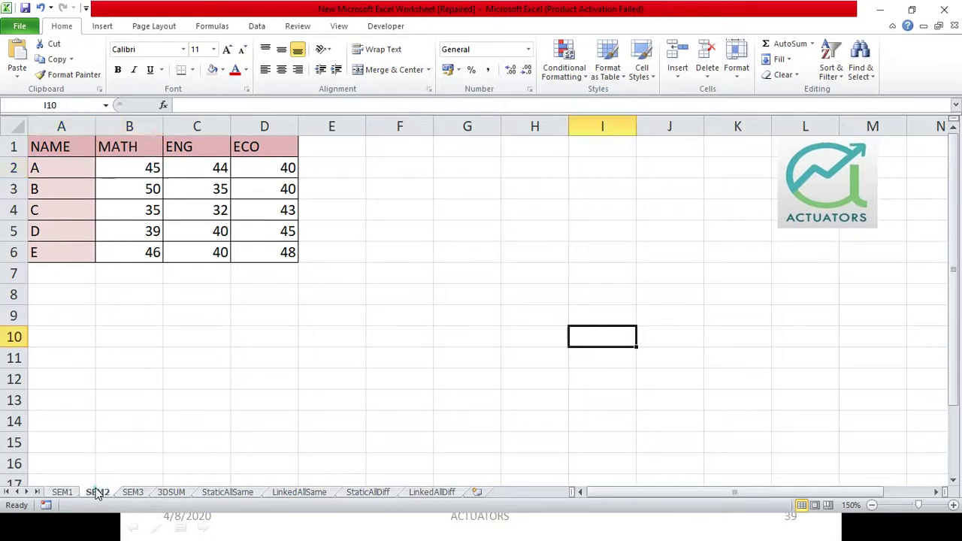
pyautogui.click(129, 493)
pyautogui.click(97, 482)
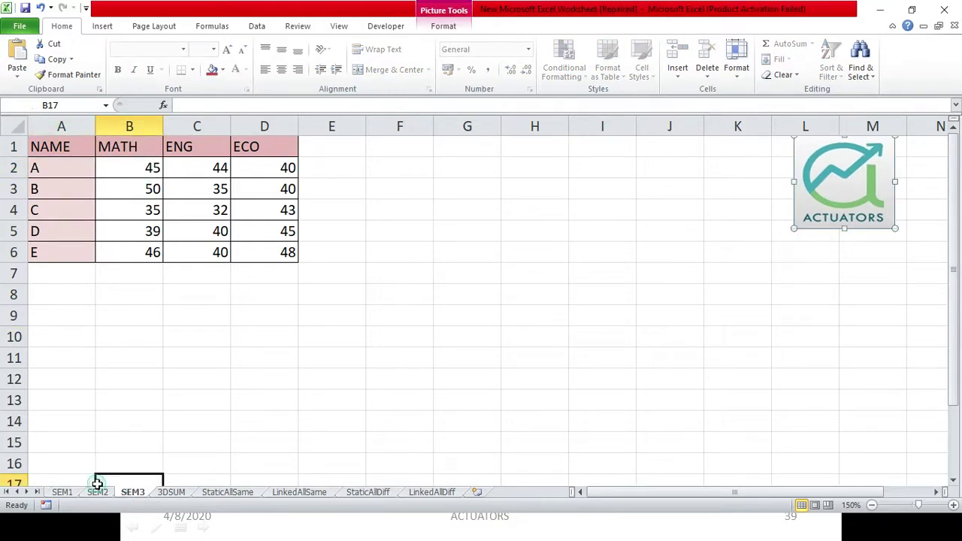
pyautogui.click(217, 350)
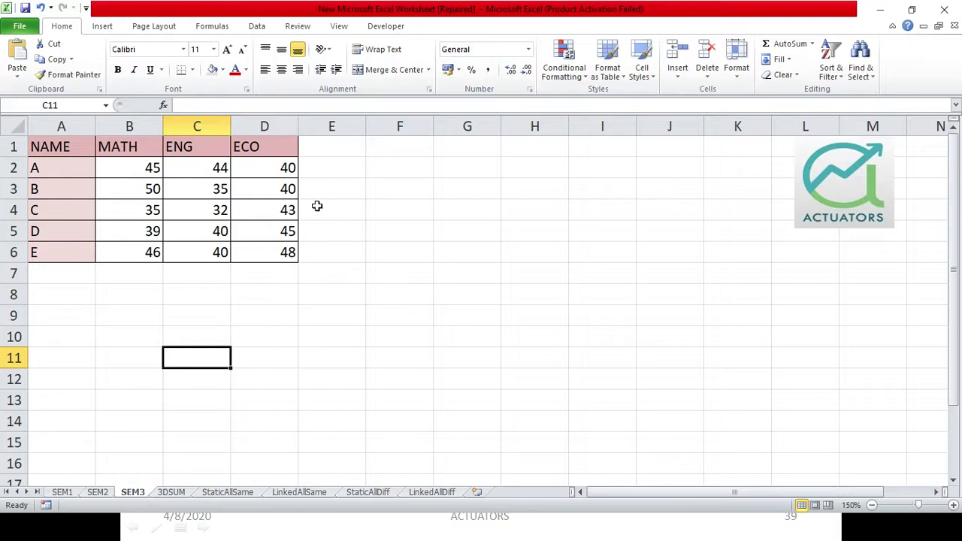
# Highlight ECO marks D2:D6, student A's B2:D2 and block A1:D5 on SEM3, then visit SEM2 and SEM1
pyautogui.click(286, 275)
pyautogui.moveTo(284, 172); pyautogui.dragTo(278, 244)
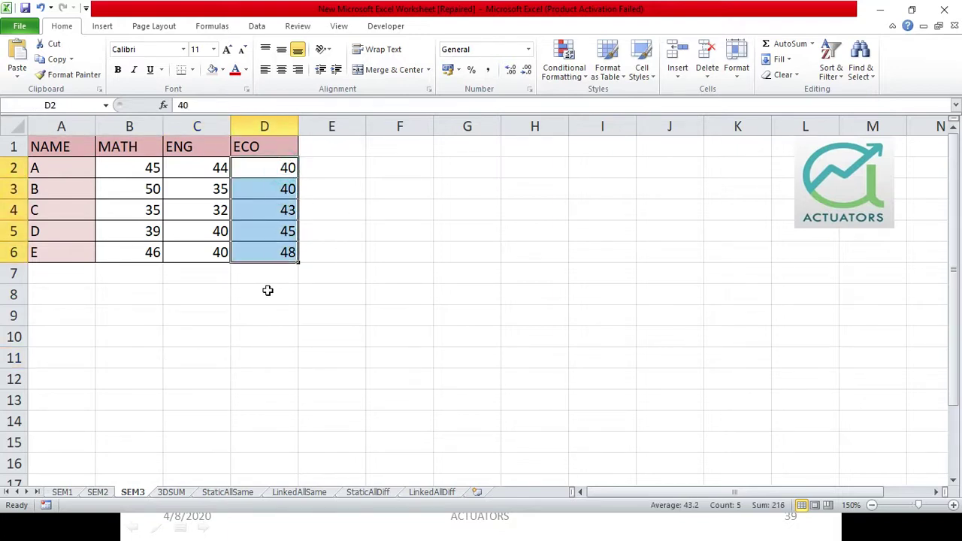
pyautogui.moveTo(147, 168); pyautogui.dragTo(256, 168)
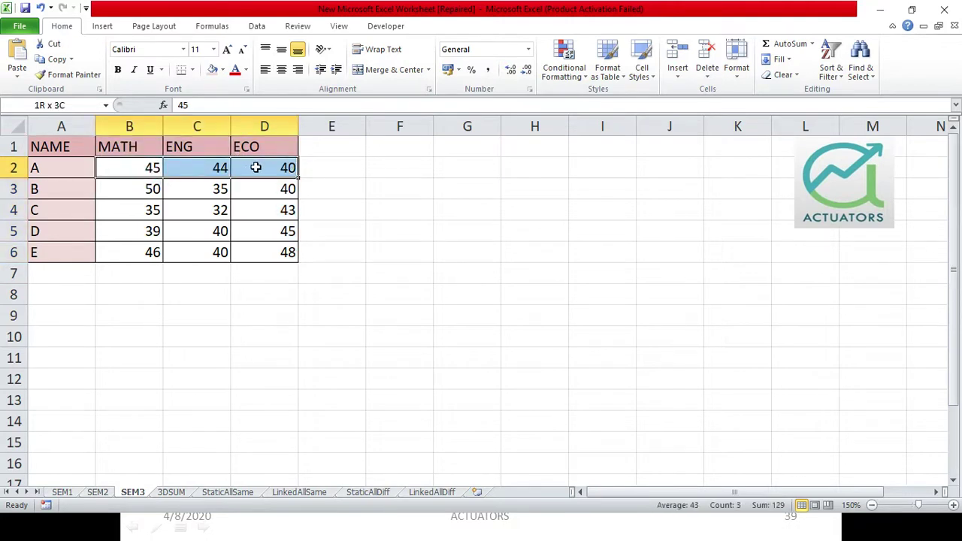
pyautogui.click(361, 164)
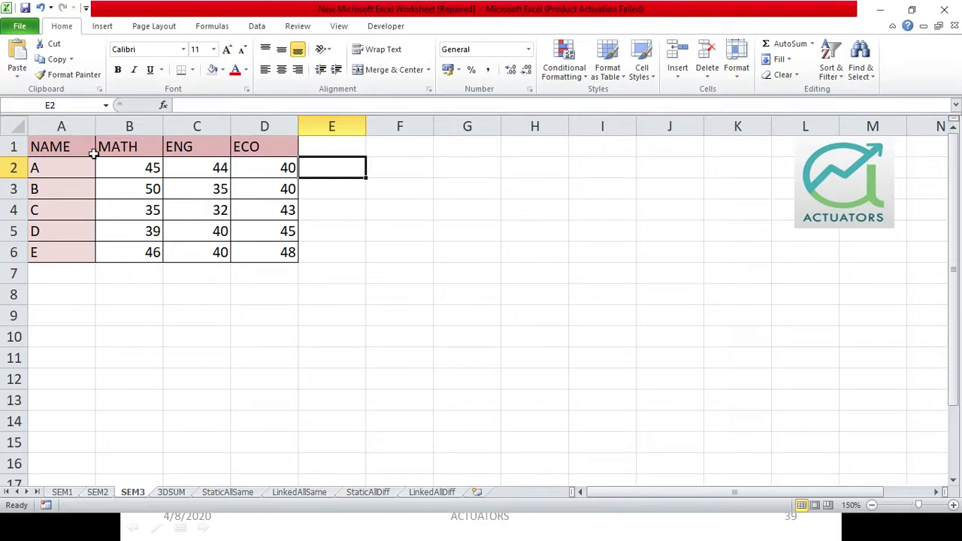
pyautogui.moveTo(63, 147); pyautogui.dragTo(277, 237)
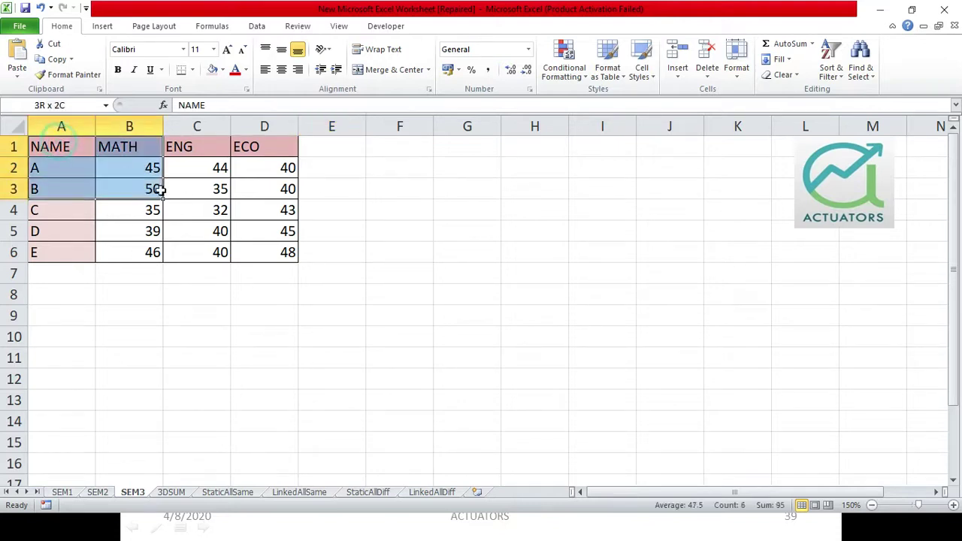
pyautogui.click(237, 320)
pyautogui.click(99, 491)
pyautogui.click(63, 492)
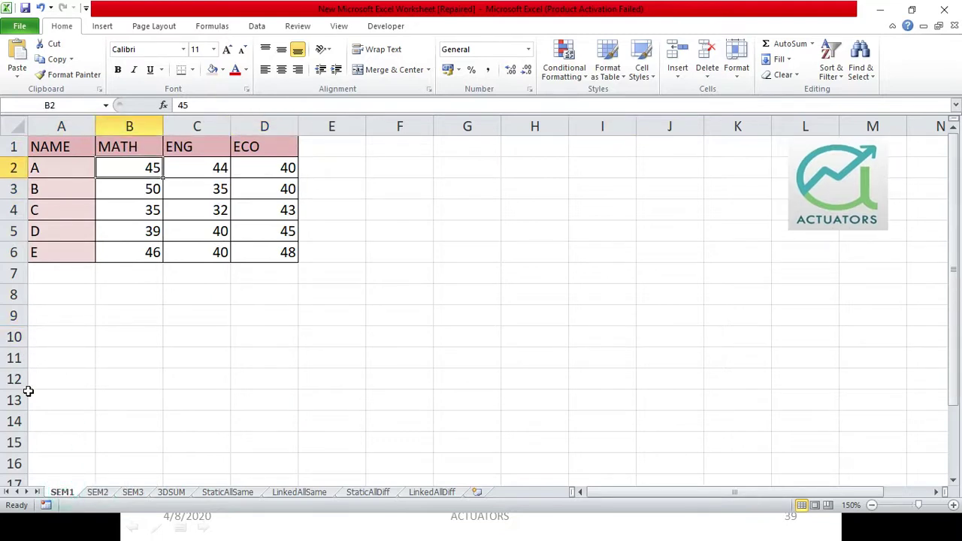
pyautogui.click(170, 492)
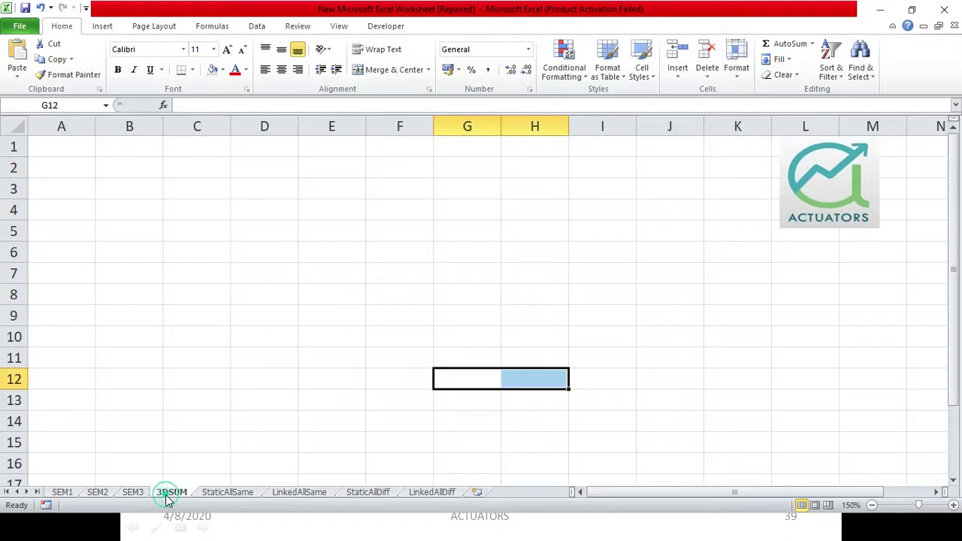
pyautogui.click(269, 244)
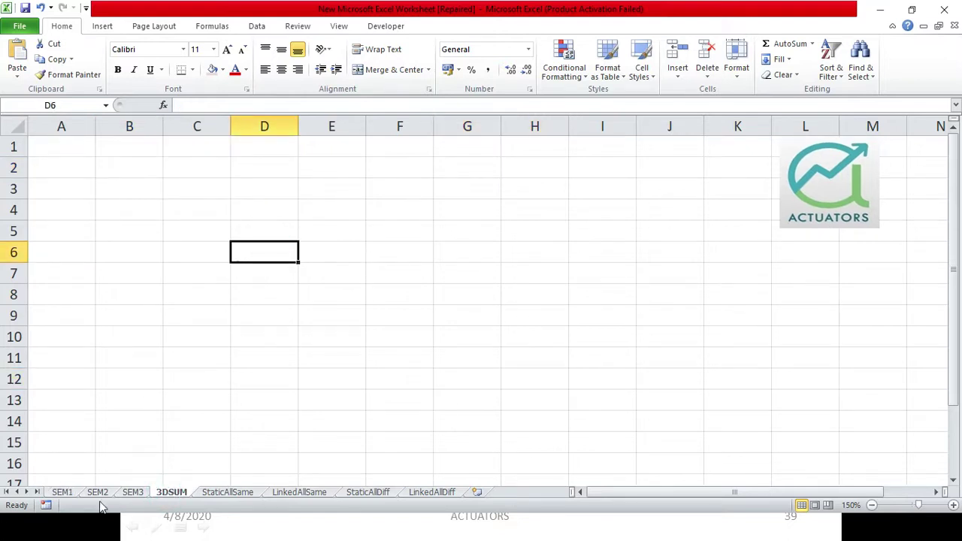
pyautogui.click(63, 493)
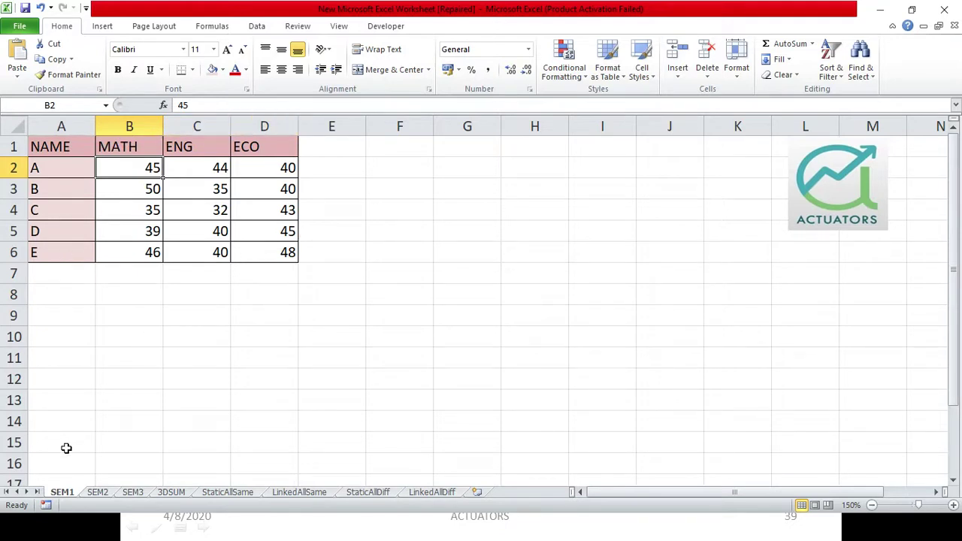
pyautogui.click(97, 493)
pyautogui.click(132, 492)
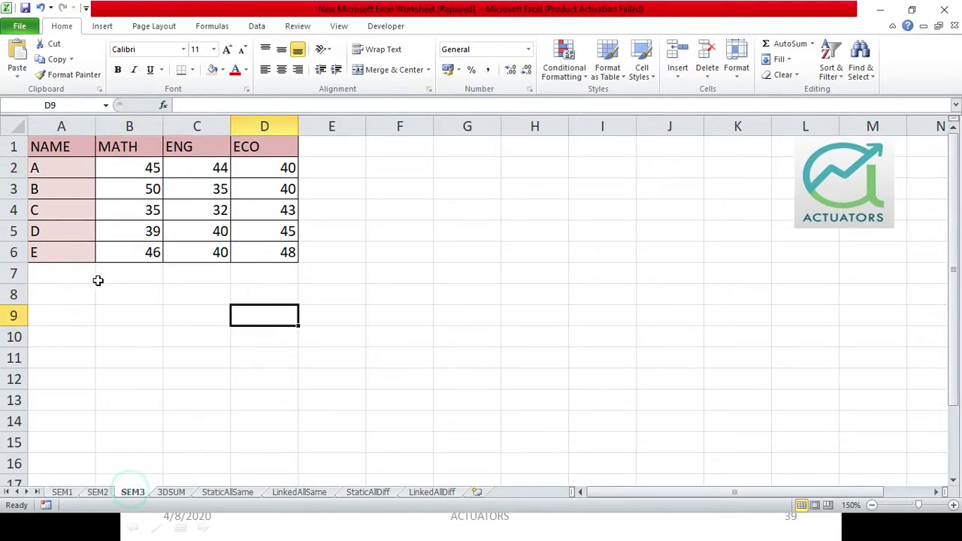
pyautogui.click(74, 493)
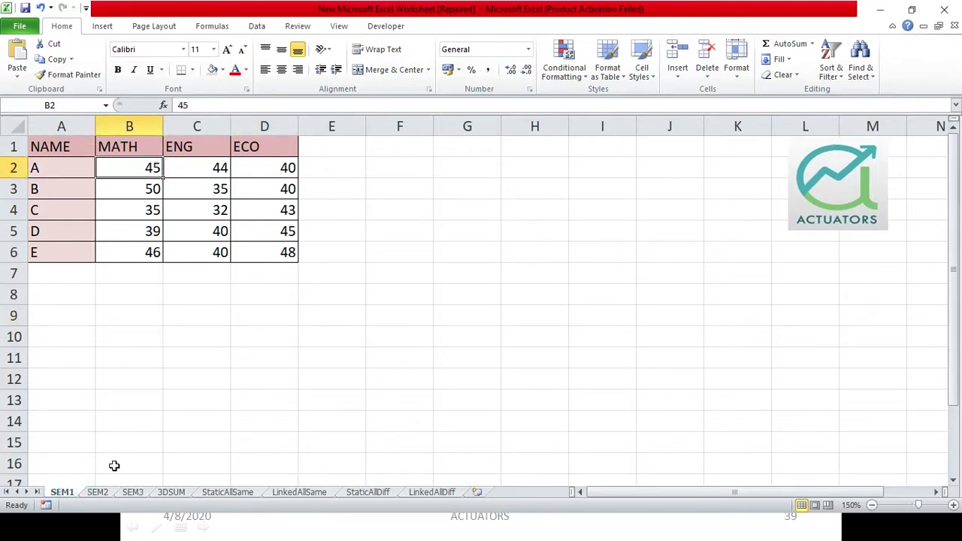
pyautogui.click(106, 493)
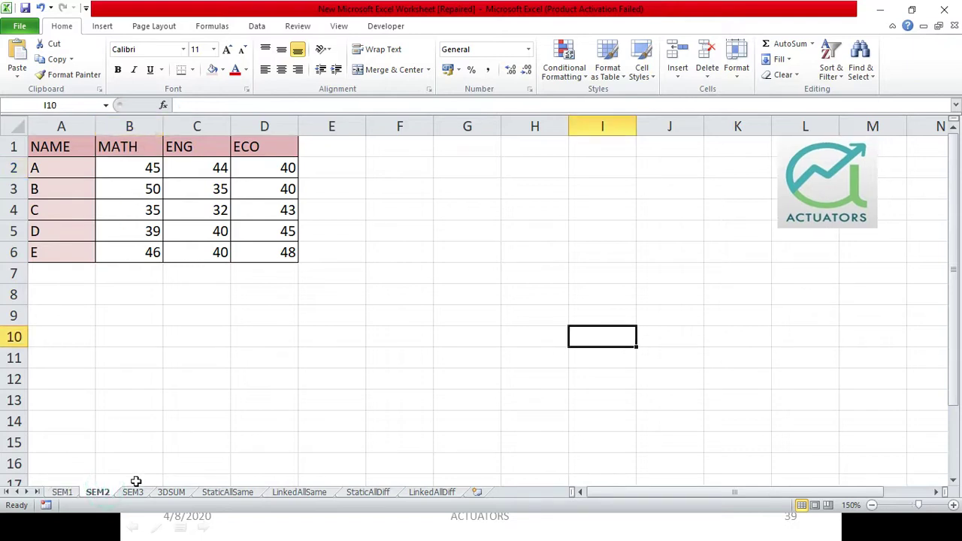
pyautogui.click(137, 493)
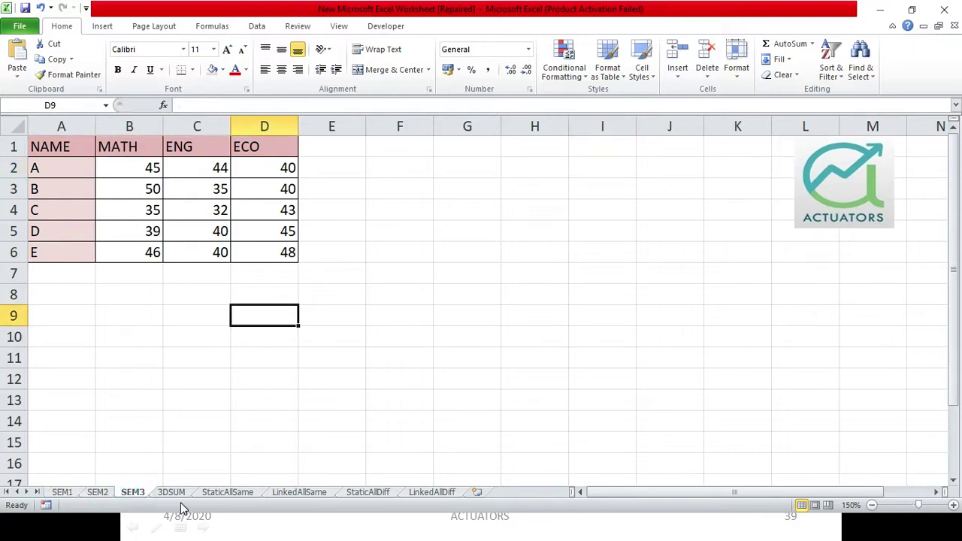
pyautogui.click(175, 492)
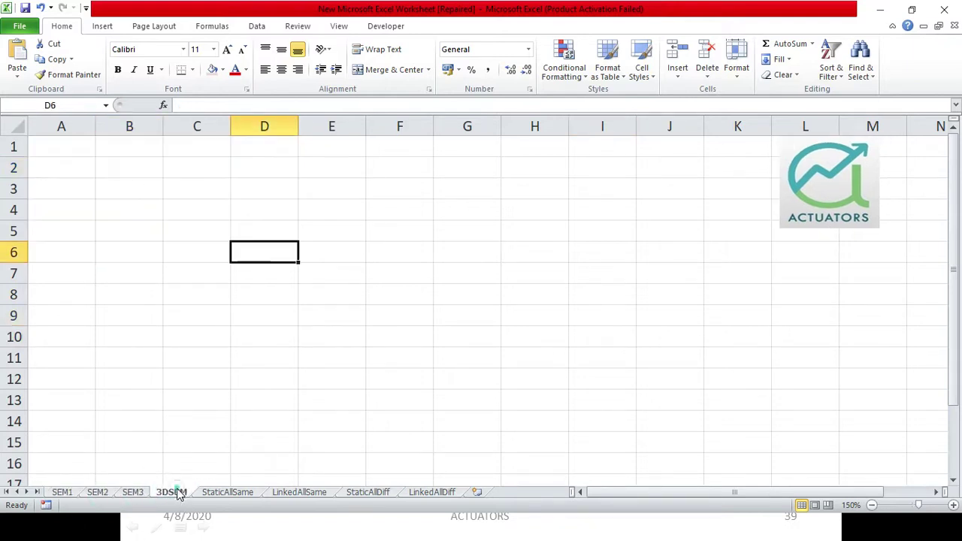
pyautogui.click(135, 167)
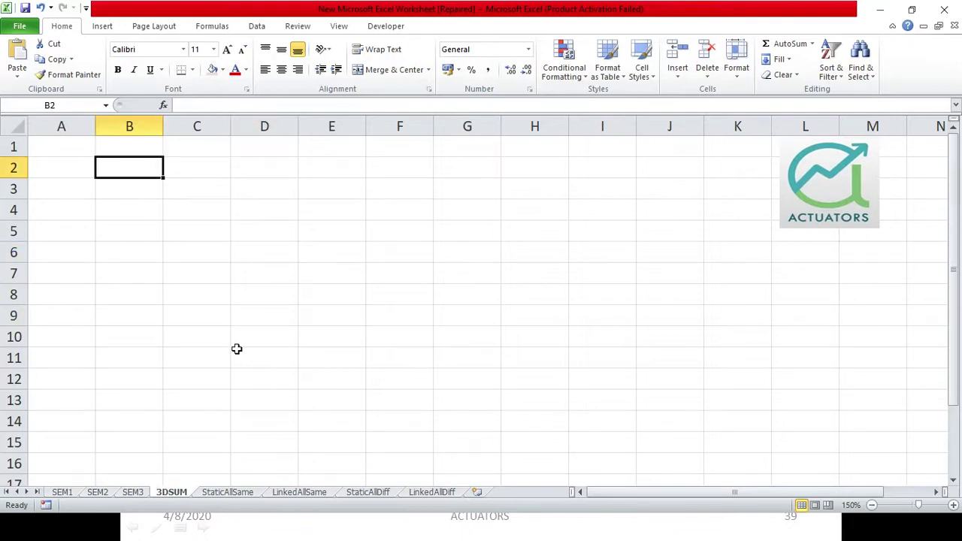
# Enter =SUM('SEM1:SEM3'!B2) in 3DSUM cell B2, totalling student A's MATH marks as 135
pyautogui.write('=S')
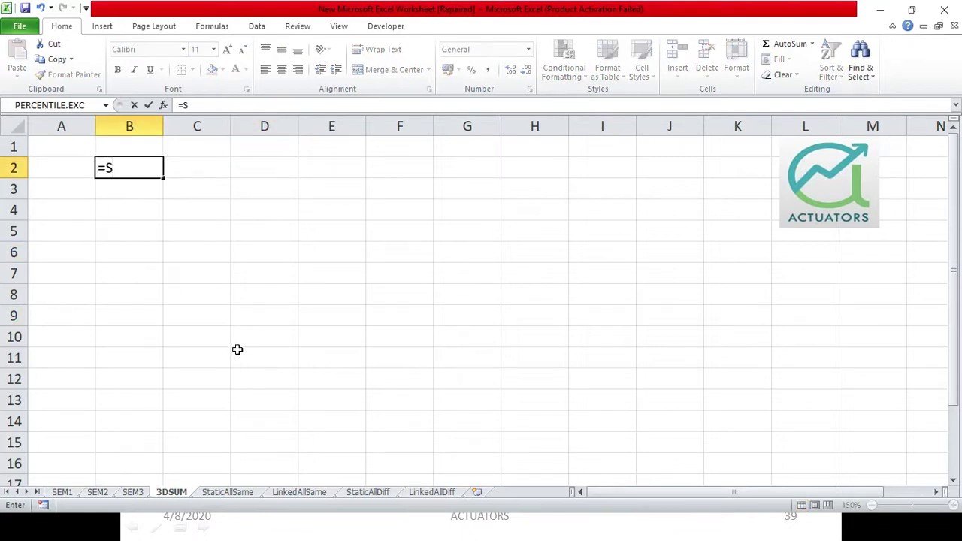
pyautogui.write('UM')
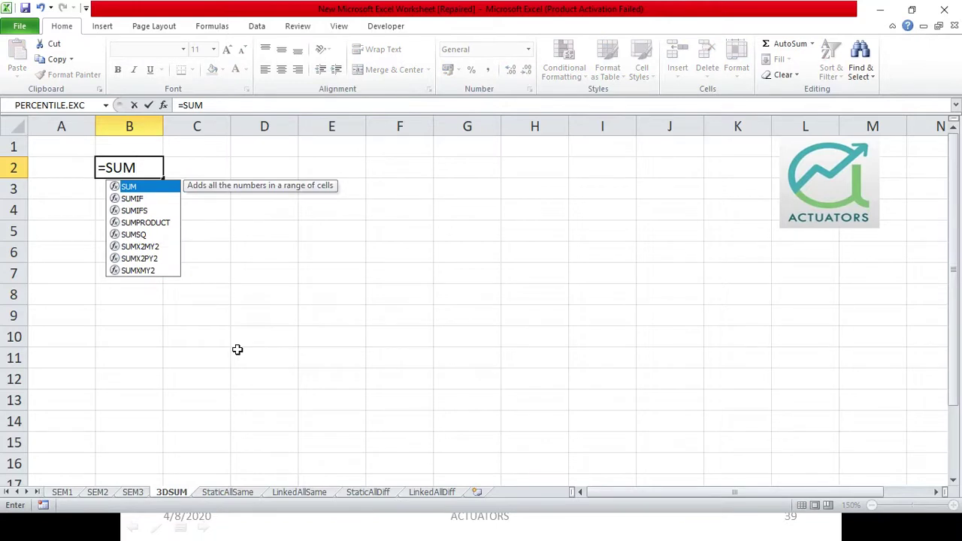
pyautogui.write('(')
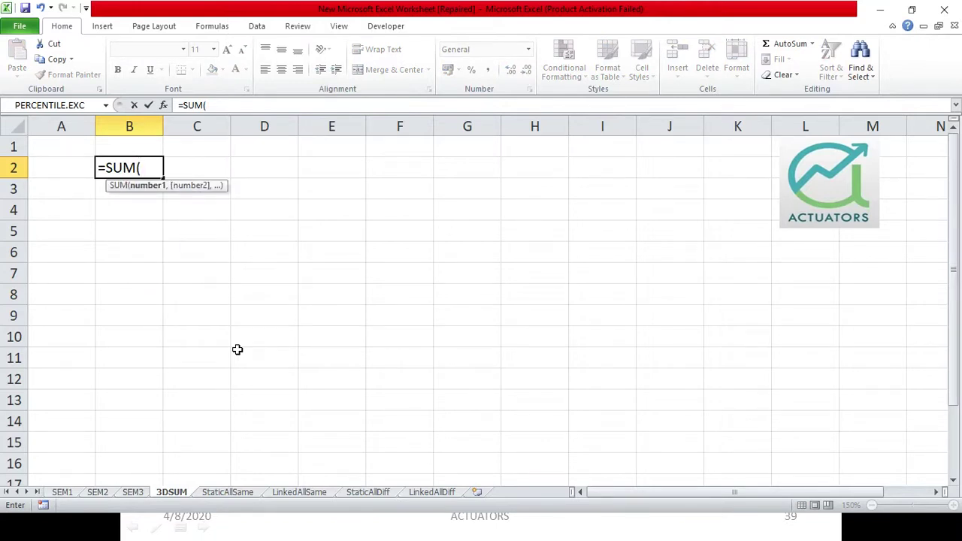
pyautogui.click(66, 493)
pyautogui.click(127, 168)
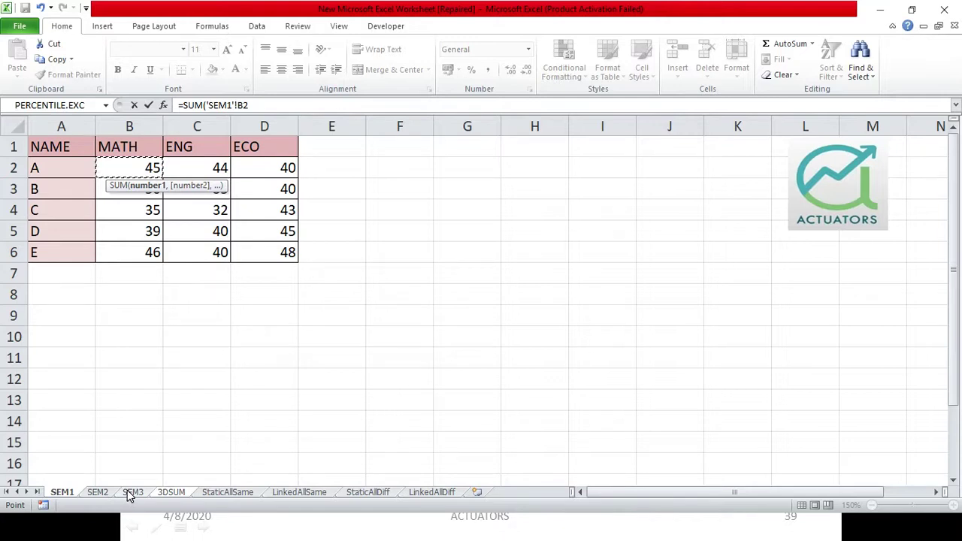
pyautogui.keyDown('shift'); pyautogui.click(130, 493); pyautogui.keyUp('shift')
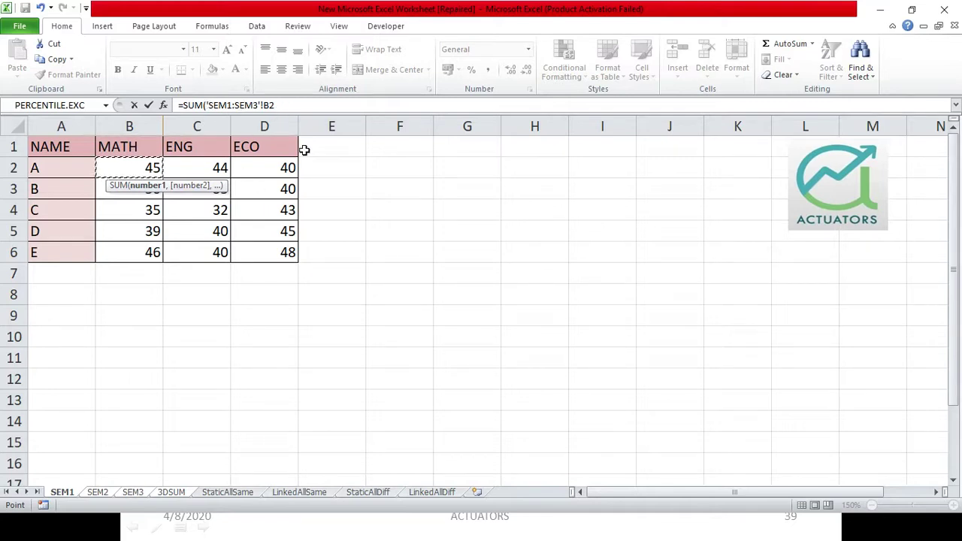
pyautogui.write(')')
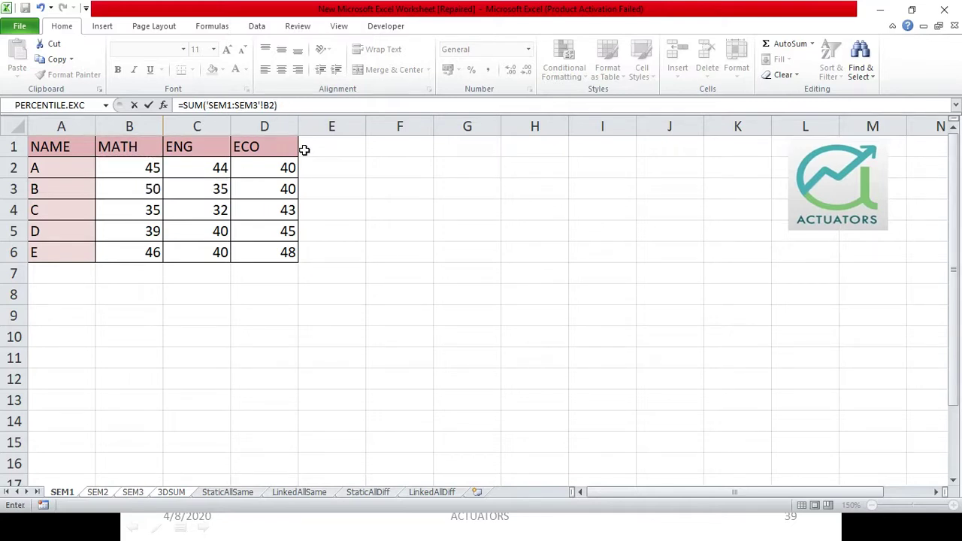
pyautogui.press('Return')
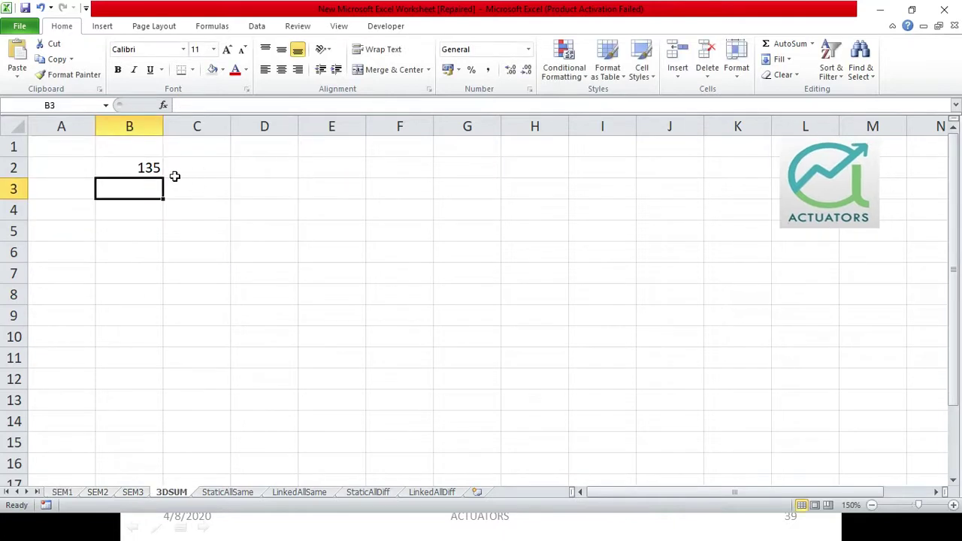
pyautogui.click(148, 167)
pyautogui.click(63, 492)
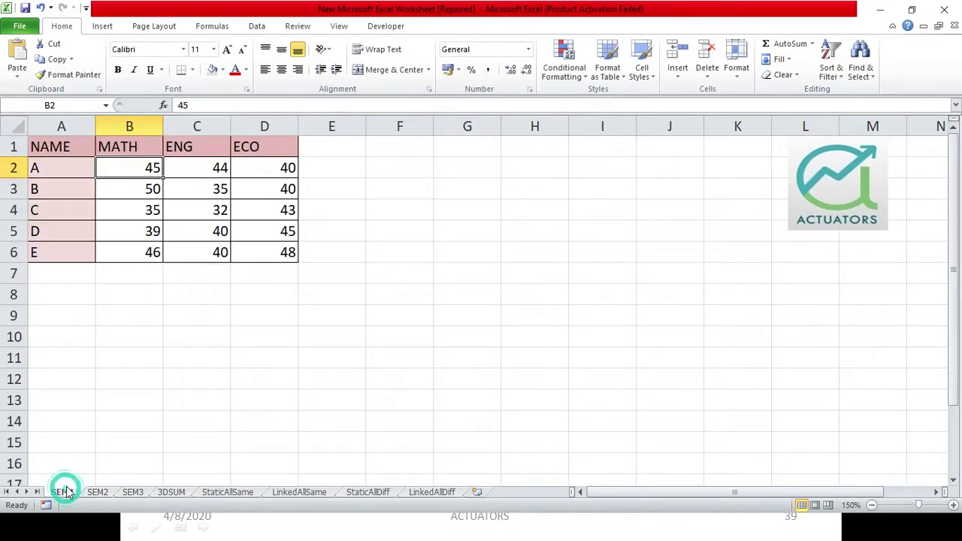
pyautogui.click(98, 493)
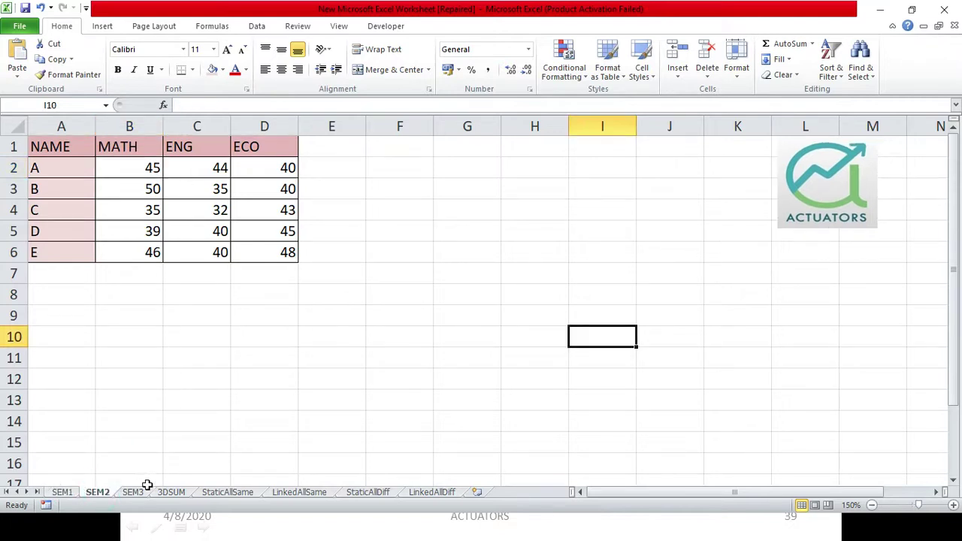
pyautogui.click(132, 492)
pyautogui.click(148, 171)
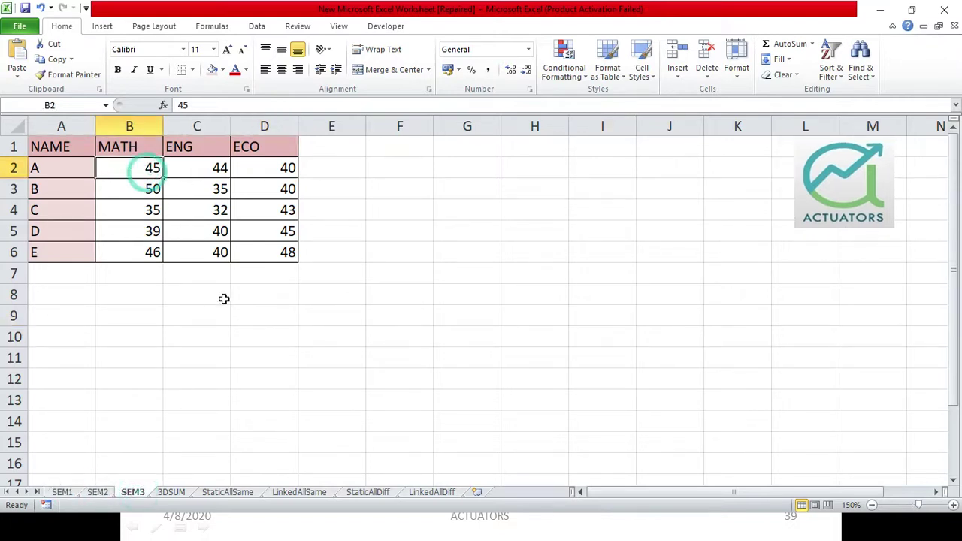
pyautogui.click(172, 492)
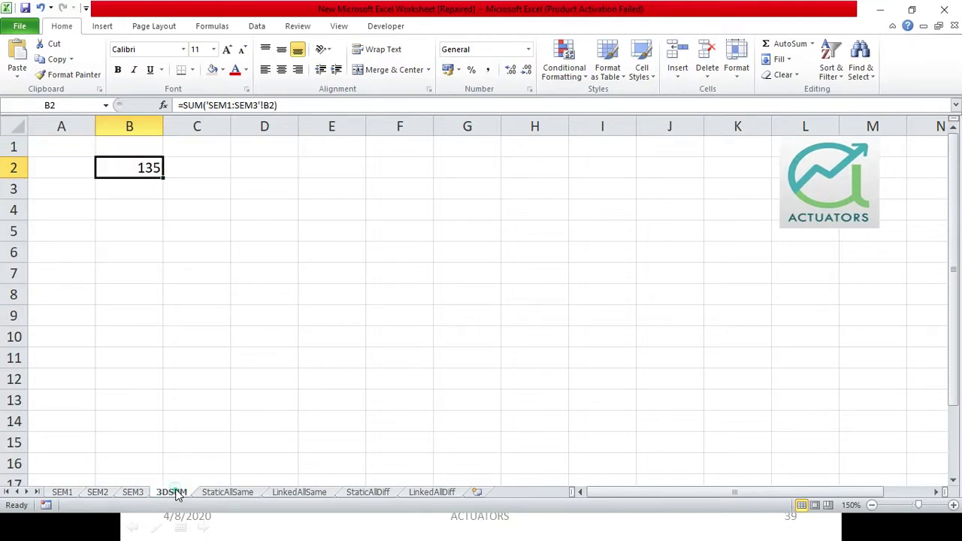
pyautogui.click(133, 493)
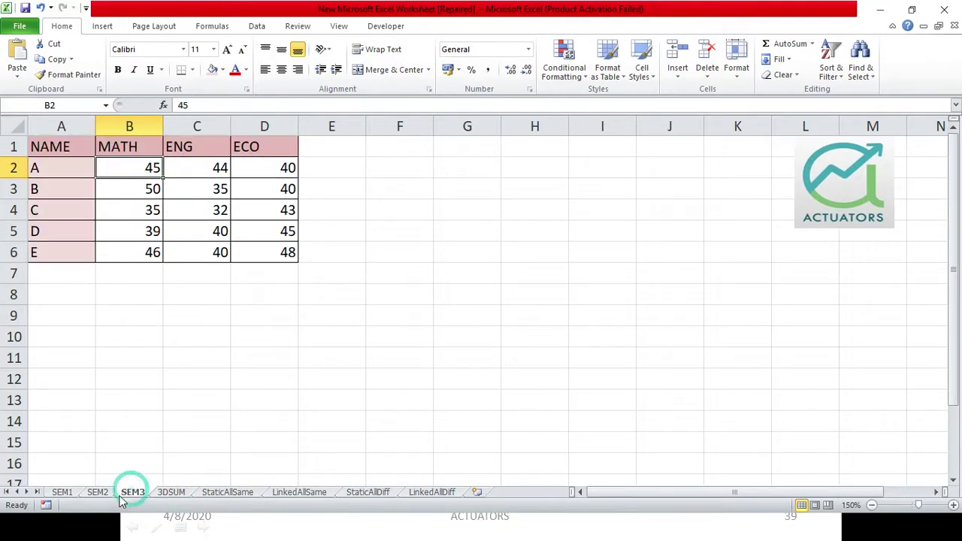
pyautogui.click(101, 493)
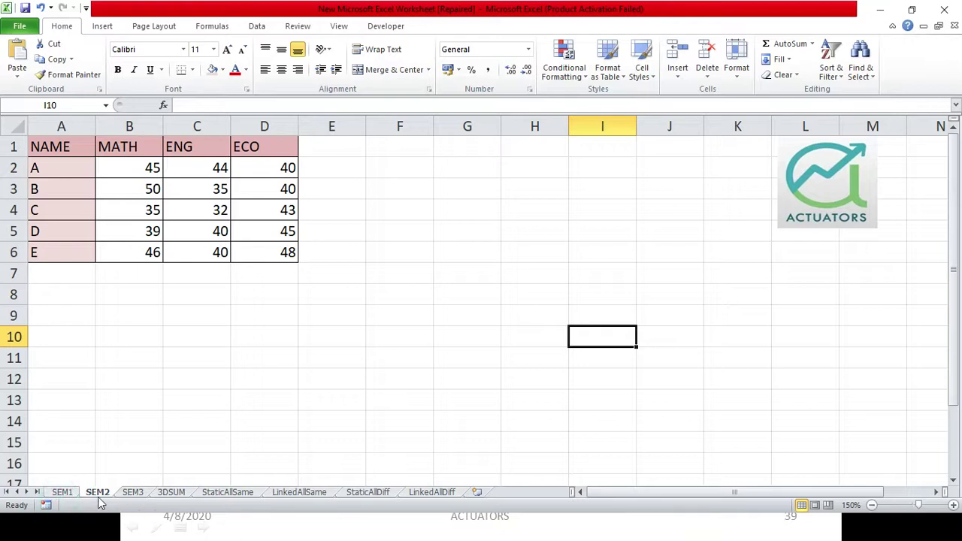
pyautogui.click(62, 492)
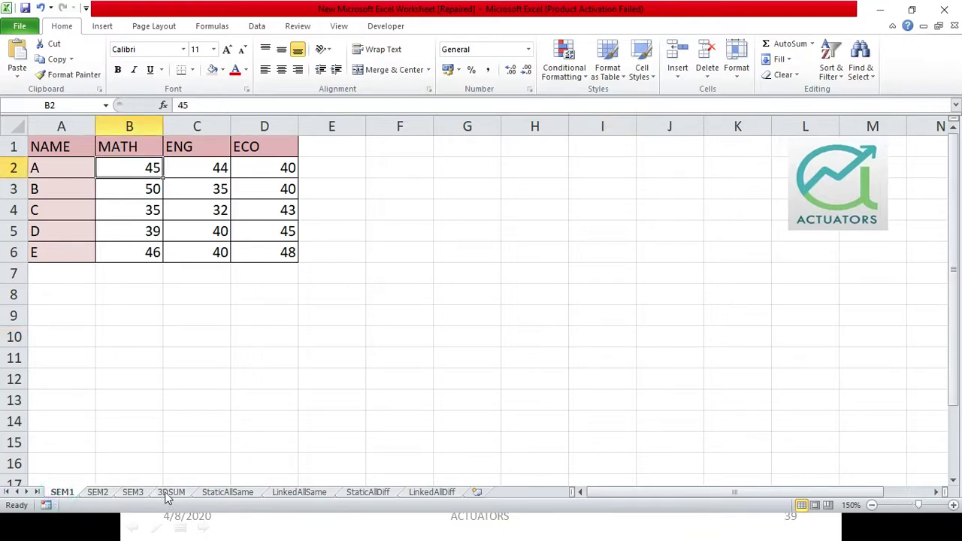
pyautogui.click(170, 492)
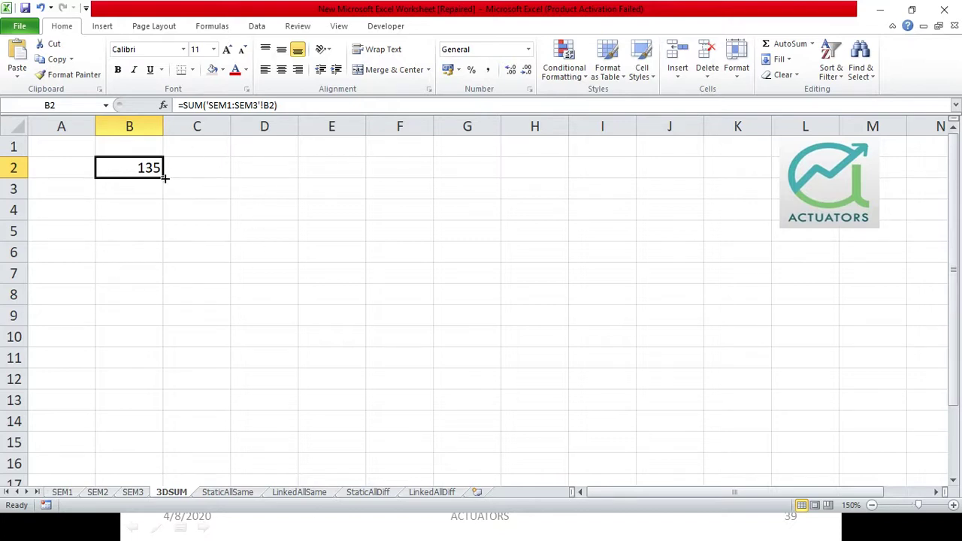
# Fill the 3D sum formula across B2:D6 and review B2's formula
pyautogui.moveTo(165, 178)
pyautogui.mouseDown()
pyautogui.moveTo(295, 183)
pyautogui.moveTo(302, 259)
pyautogui.mouseUp()
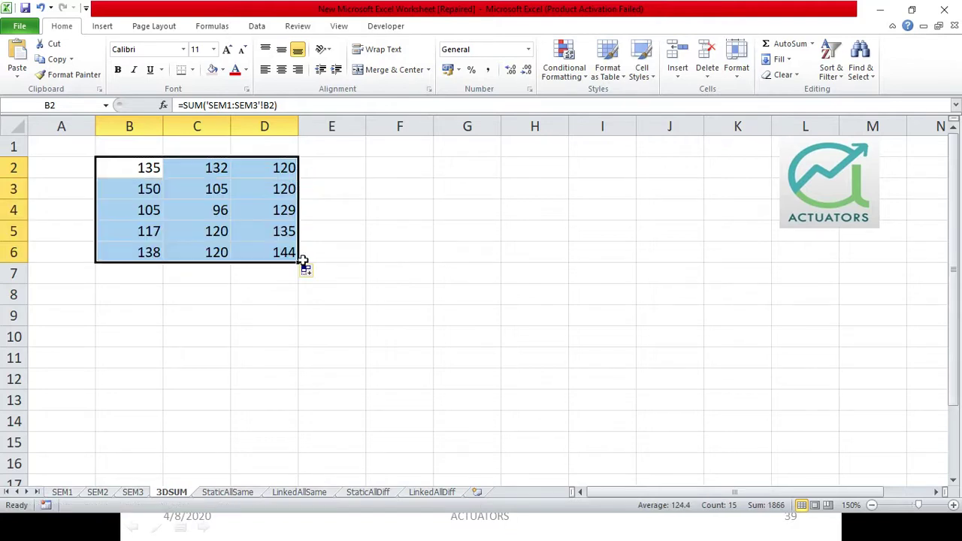
pyautogui.doubleClick(144, 165)
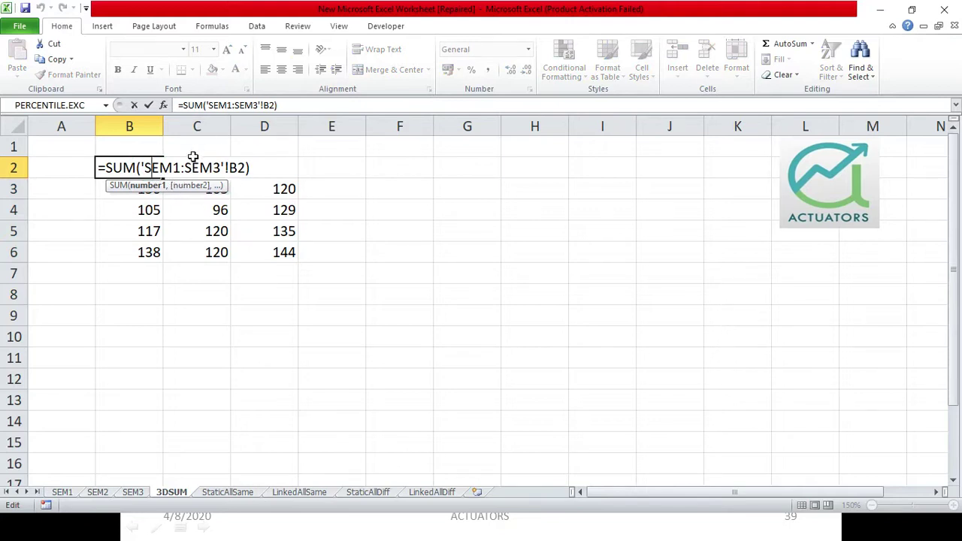
pyautogui.press('Return')
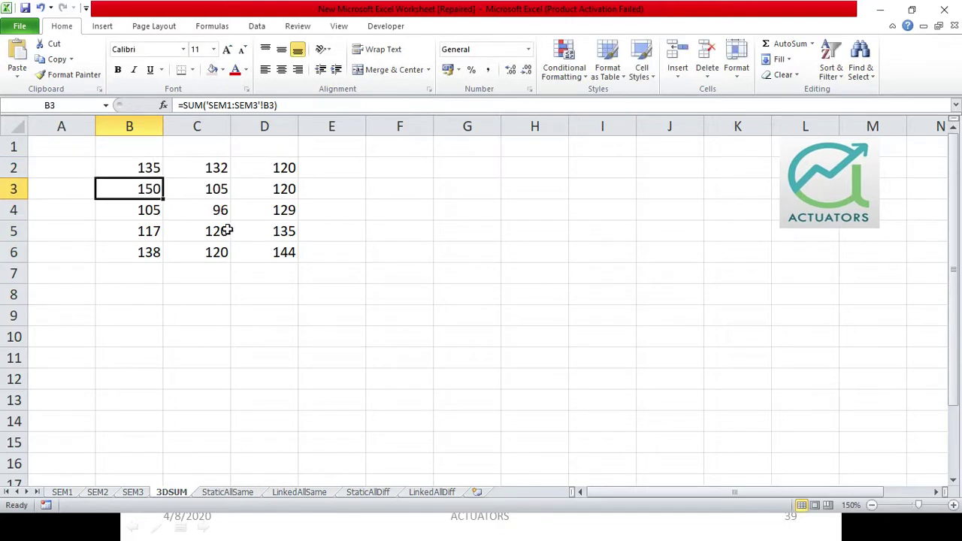
# Check the ENG score in C6 on SEM1 and SEM2, ending on the SEM3 sheet
pyautogui.click(69, 492)
pyautogui.click(201, 255)
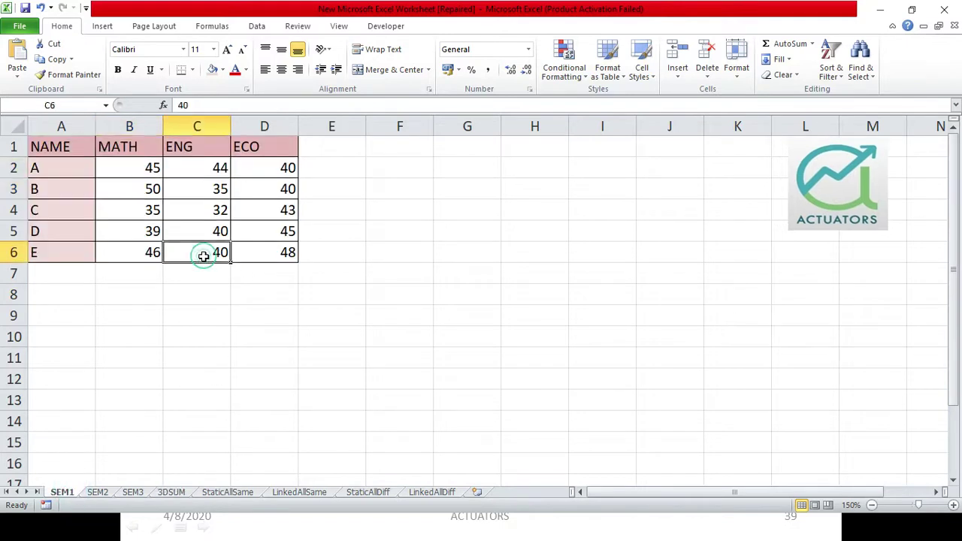
pyautogui.click(97, 493)
pyautogui.click(220, 254)
pyautogui.click(132, 492)
# Compare SEM3's C6 ENG score with the 3DSUM total in C6 and inspect the B2:D6 totals
pyautogui.click(208, 256)
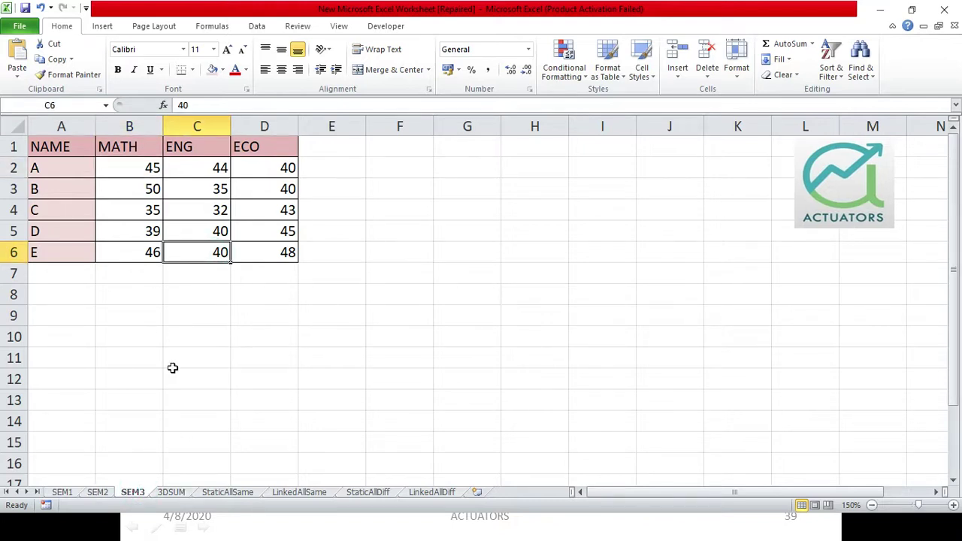
pyautogui.click(173, 492)
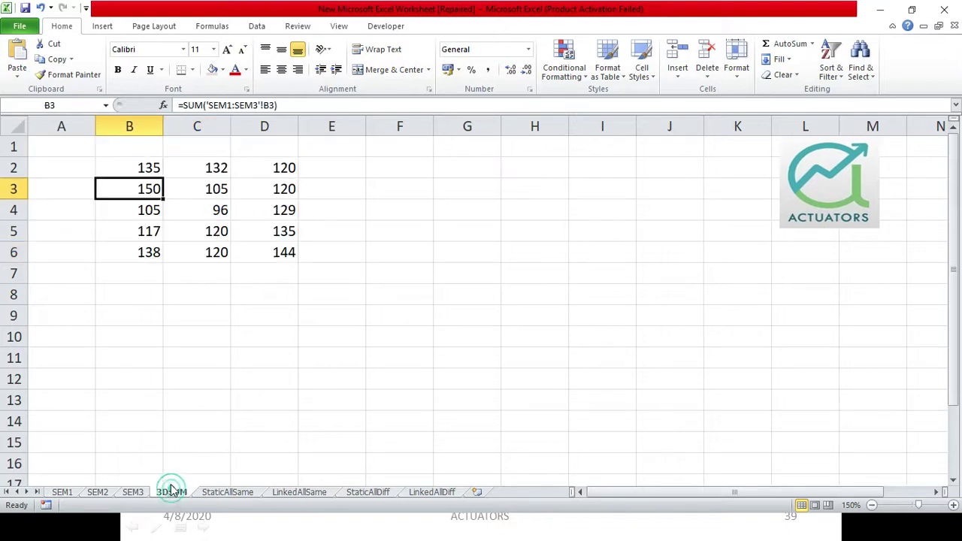
pyautogui.click(204, 252)
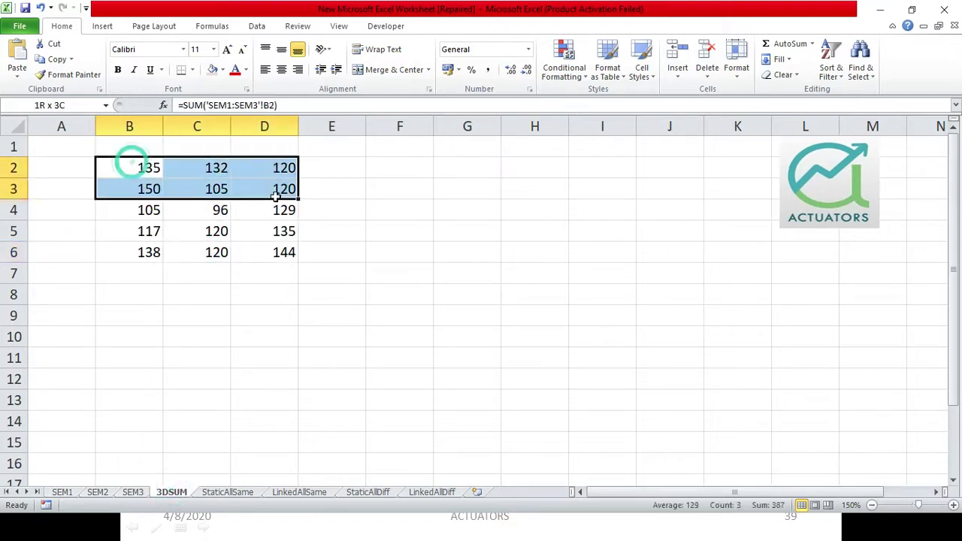
pyautogui.moveTo(148, 167); pyautogui.dragTo(267, 259)
pyautogui.click(227, 239)
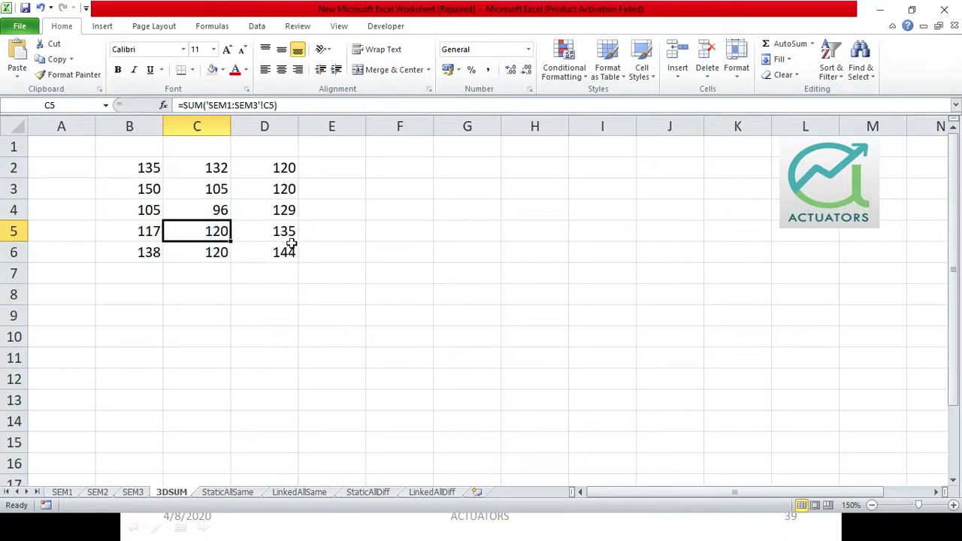
# Cycle through SEM1–SEM3 back to 3DSUM and point out its empty name column and header row
pyautogui.click(62, 493)
pyautogui.click(95, 493)
pyautogui.click(132, 493)
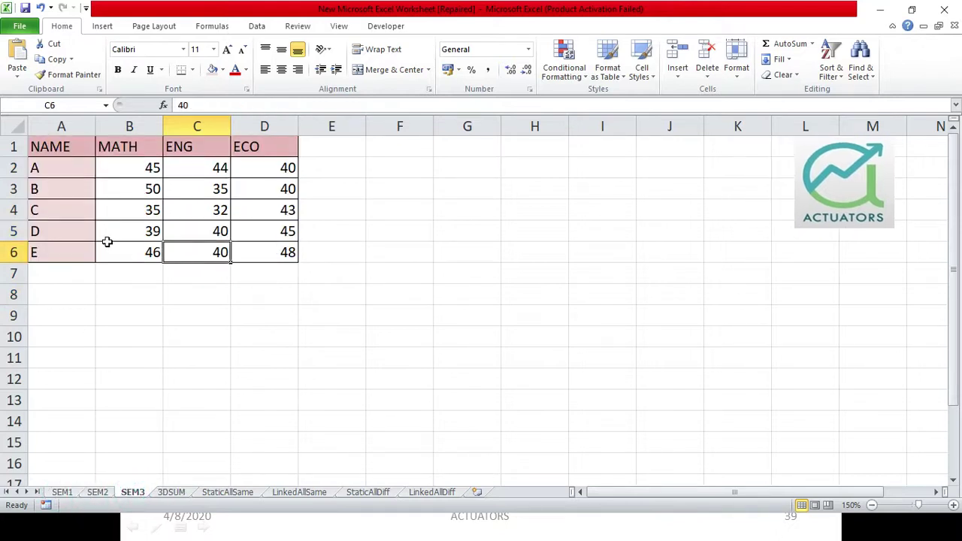
pyautogui.click(172, 493)
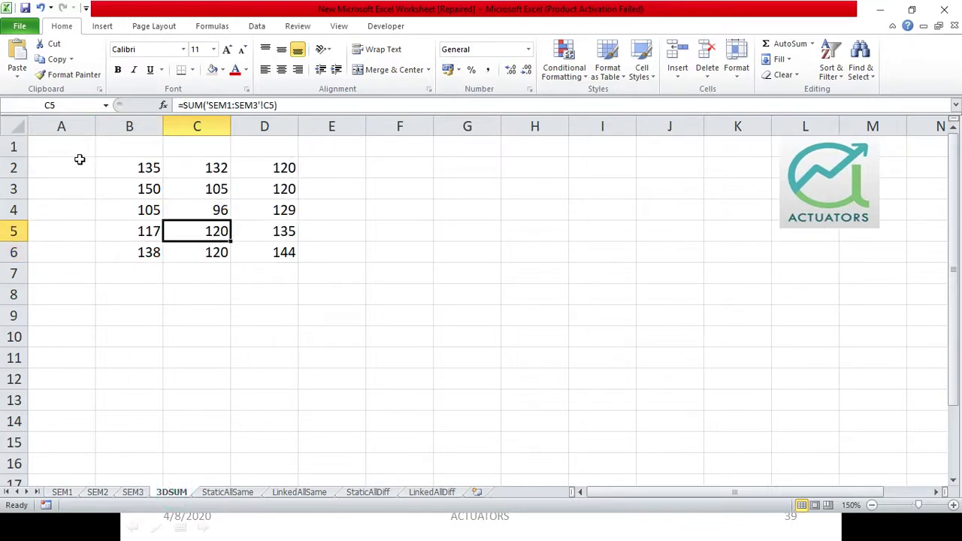
pyautogui.moveTo(79, 157); pyautogui.dragTo(63, 264)
pyautogui.moveTo(132, 147); pyautogui.dragTo(311, 146)
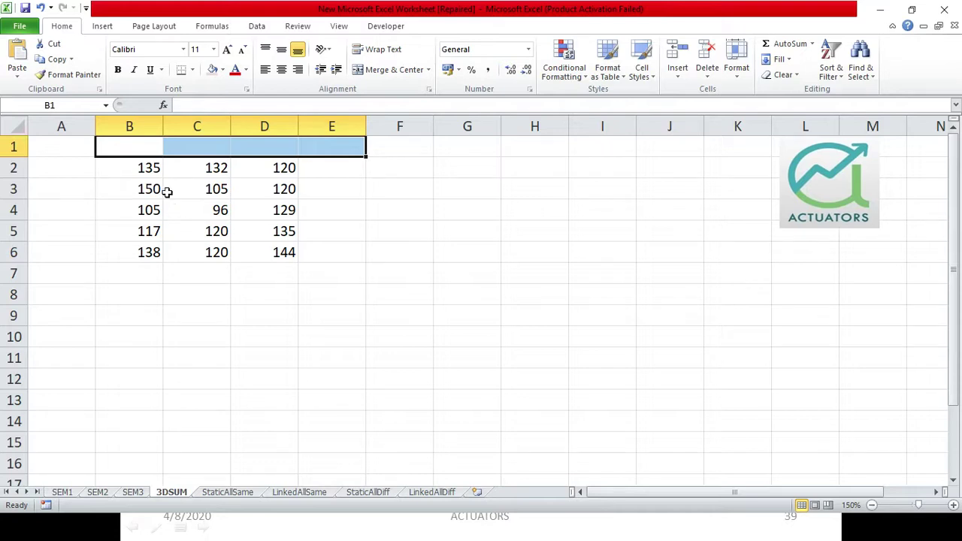
# Display B2's =SUM('SEM1:SEM3'!B2) formula twice, then switch to the slide show
pyautogui.click(155, 164)
pyautogui.doubleClick(173, 169)
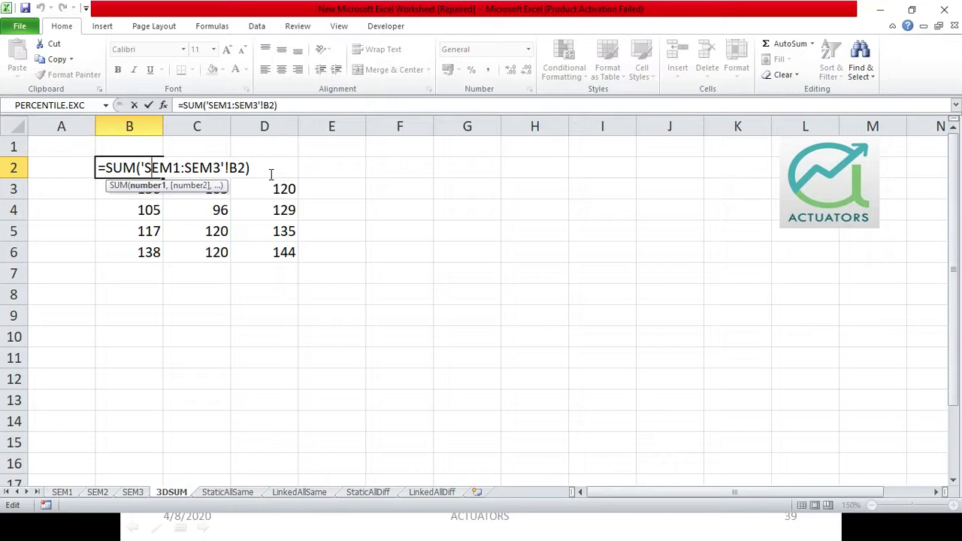
pyautogui.press('Return')
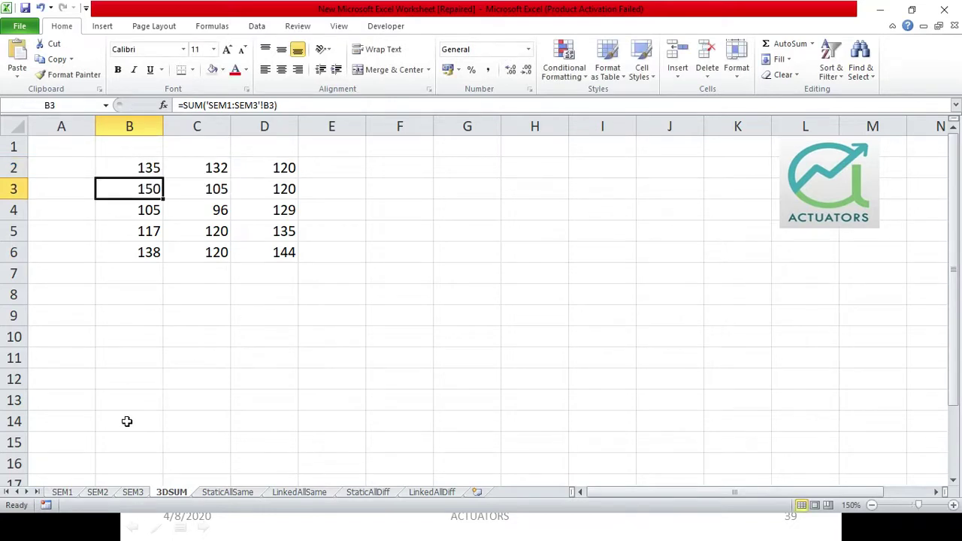
pyautogui.click(62, 492)
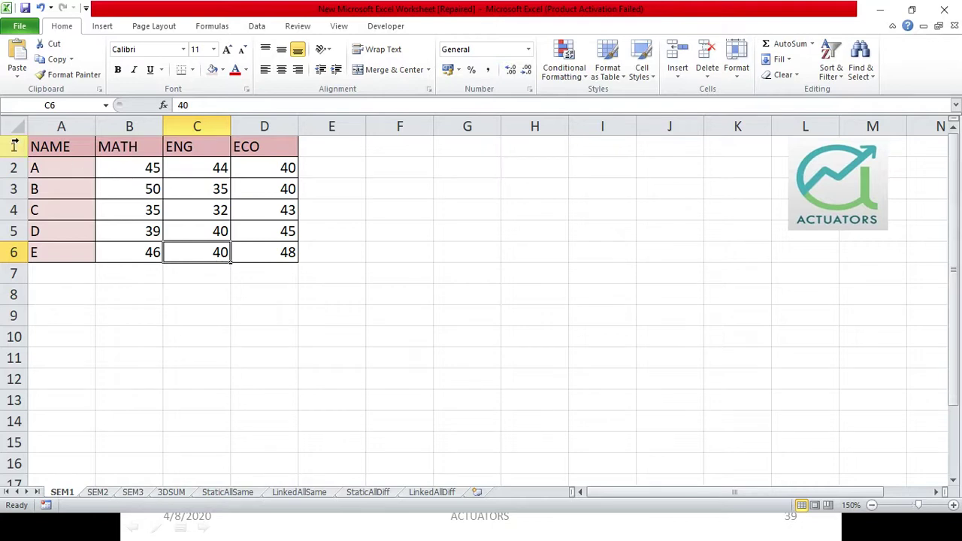
pyautogui.click(171, 492)
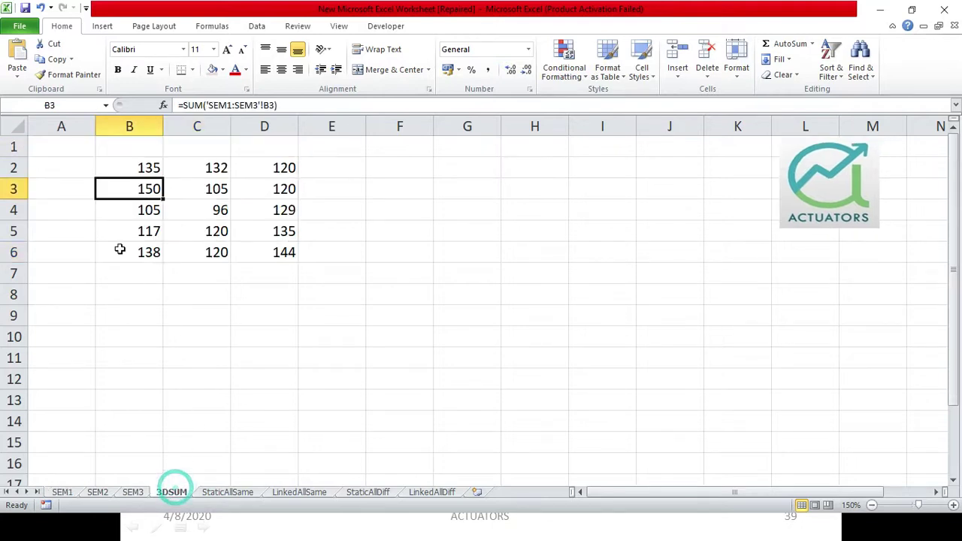
pyautogui.doubleClick(149, 171)
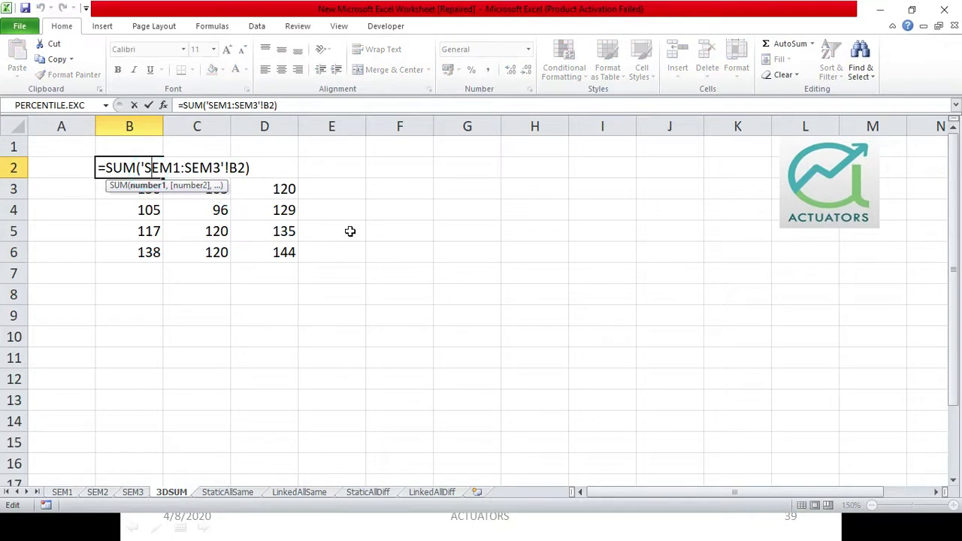
pyautogui.press('Return')
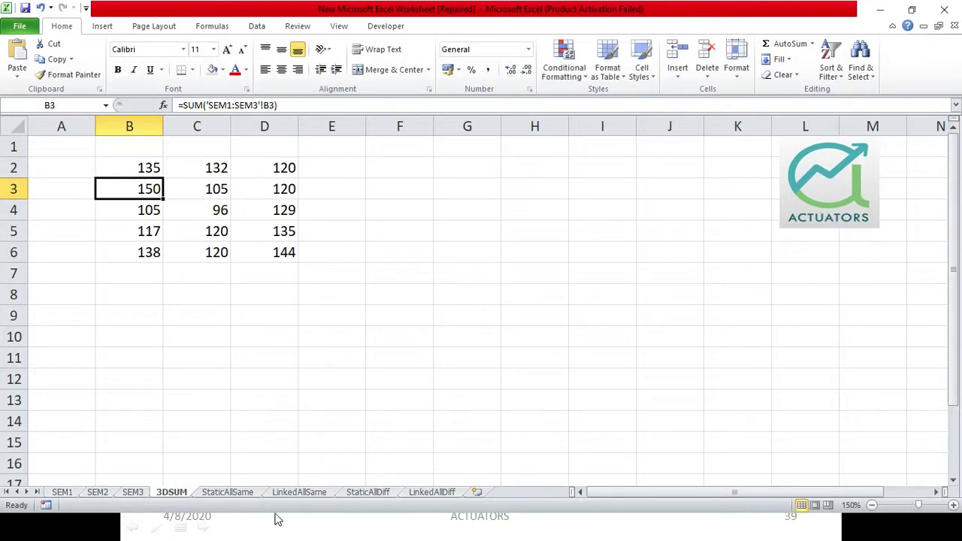
pyautogui.hotkey('alt', 'Tab')
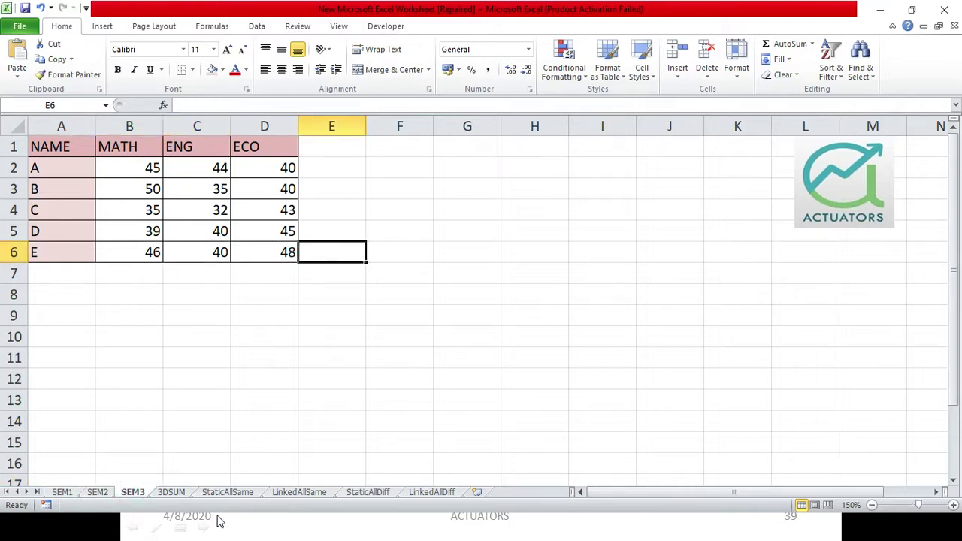
# Switch to the PowerPoint slide show on the CONSOLIDATION slide
pyautogui.hotkey('alt', 'Tab')
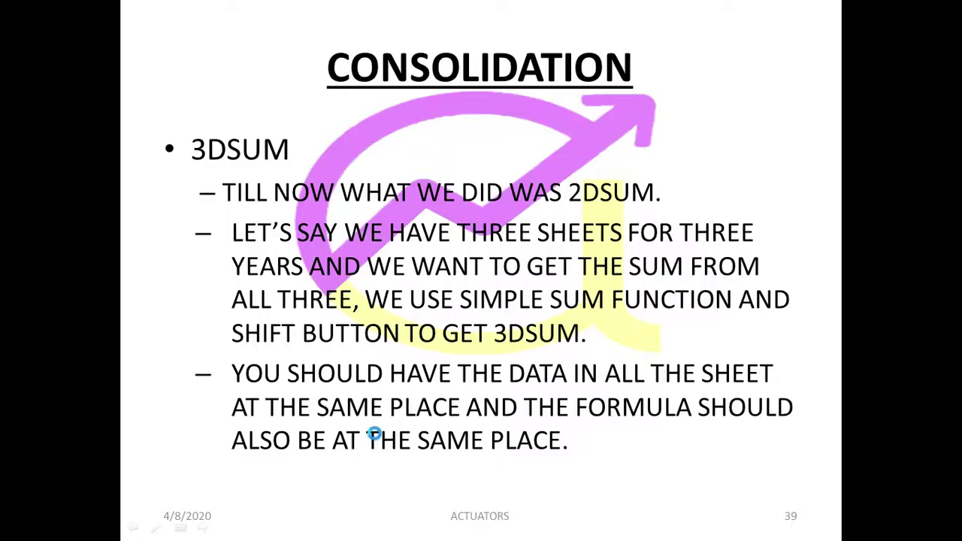
# Advance to slide 40, STATIC ALL SAME, and return to Excel's SEM3 sheet
pyautogui.click(347, 233)
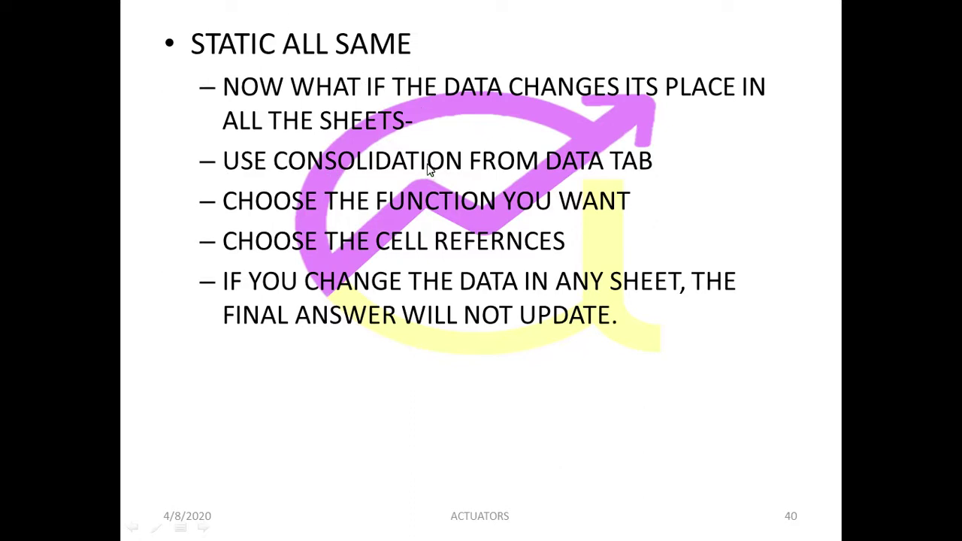
pyautogui.hotkey('alt', 'Tab')
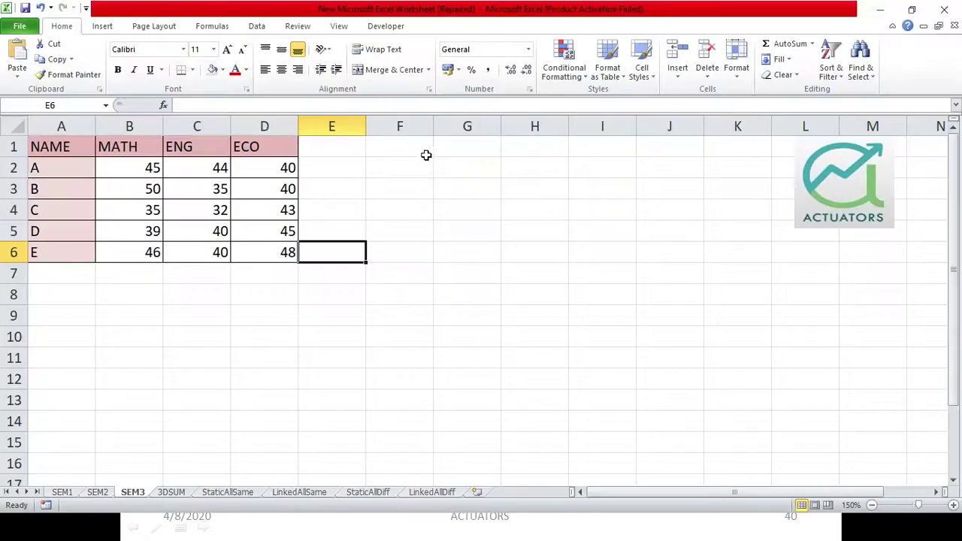
# Move SEM1's marks table A1:D6 to start at H7
pyautogui.click(65, 492)
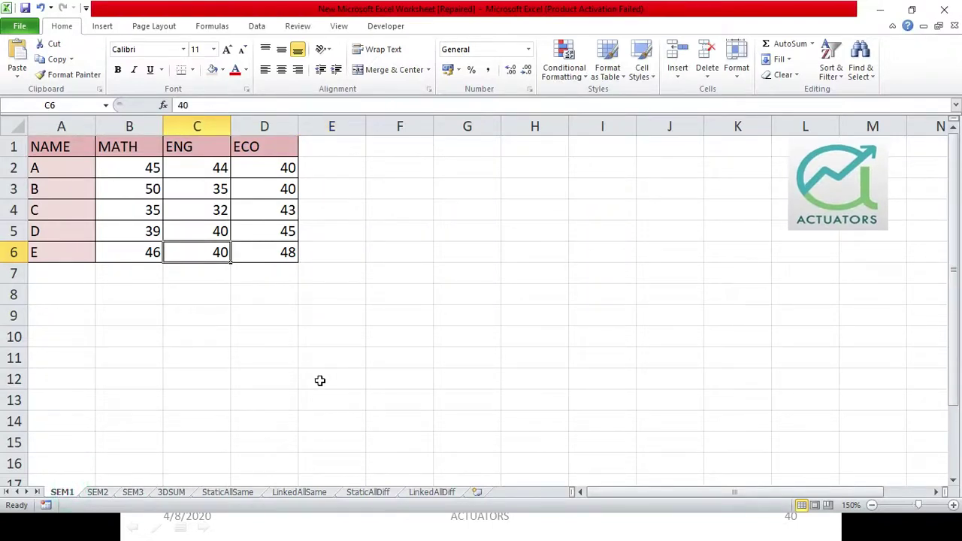
pyautogui.moveTo(65, 155); pyautogui.dragTo(298, 258)
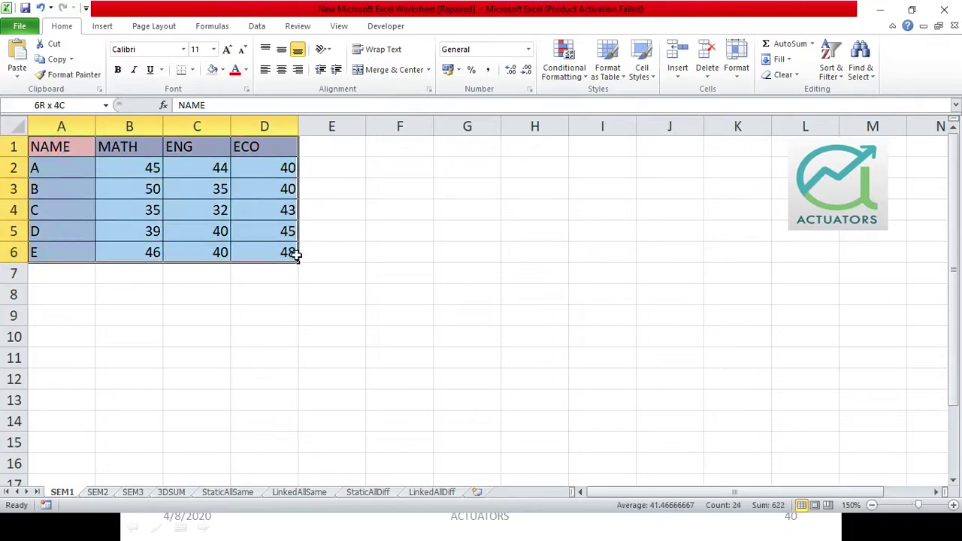
pyautogui.hotkey('ctrl', 'c')
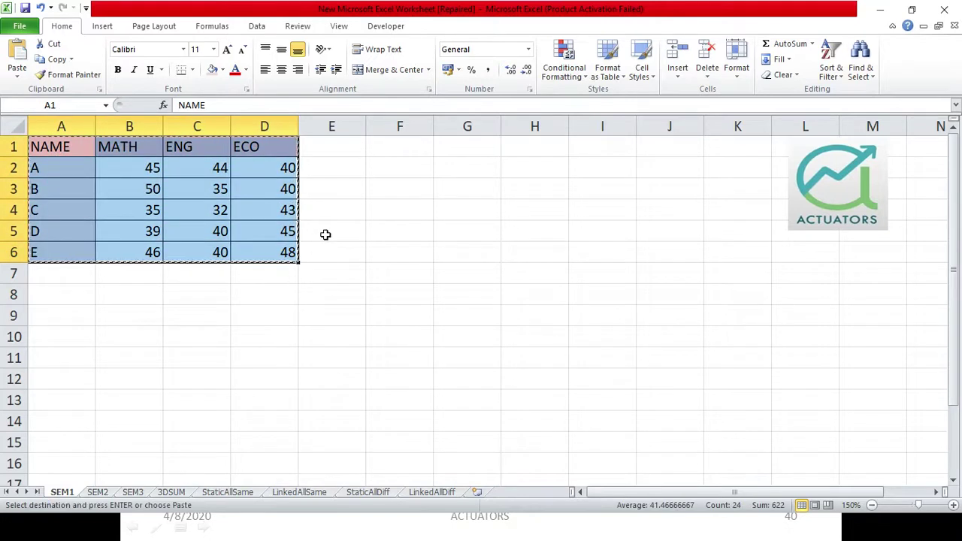
pyautogui.click(510, 273)
pyautogui.hotkey('ctrl', 'v')
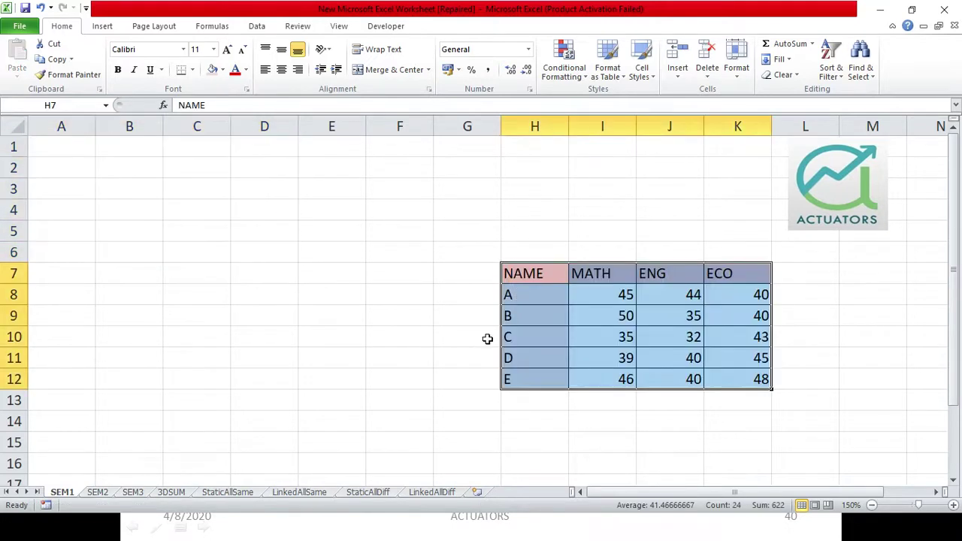
pyautogui.click(258, 190)
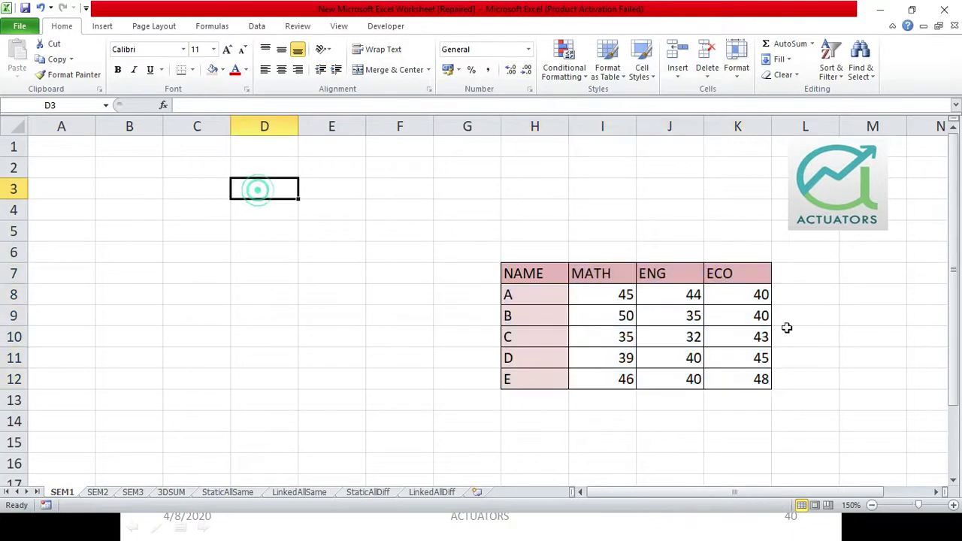
# Move SEM2's marks table A1:D6 to start at B9
pyautogui.click(94, 493)
pyautogui.moveTo(54, 147); pyautogui.dragTo(277, 252)
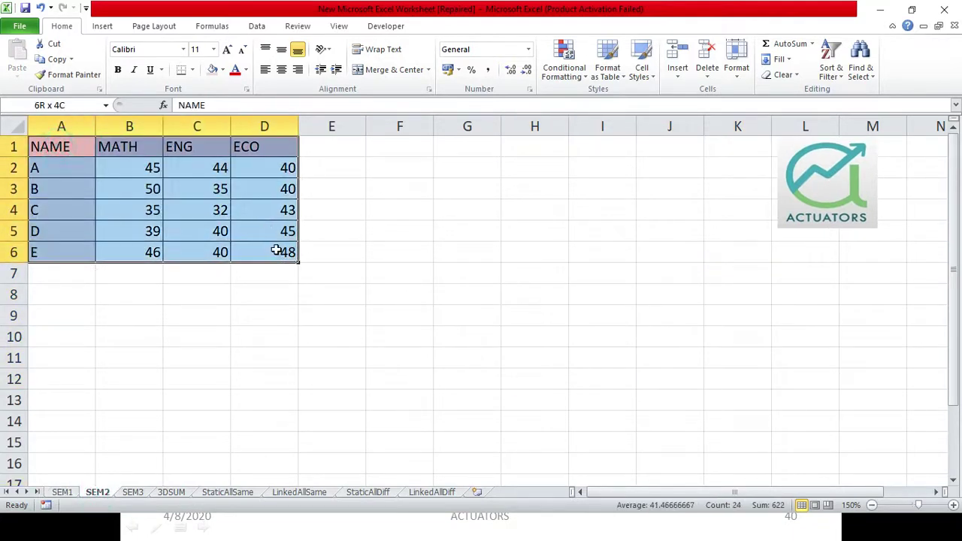
pyautogui.hotkey('ctrl', 'c')
pyautogui.click(132, 316)
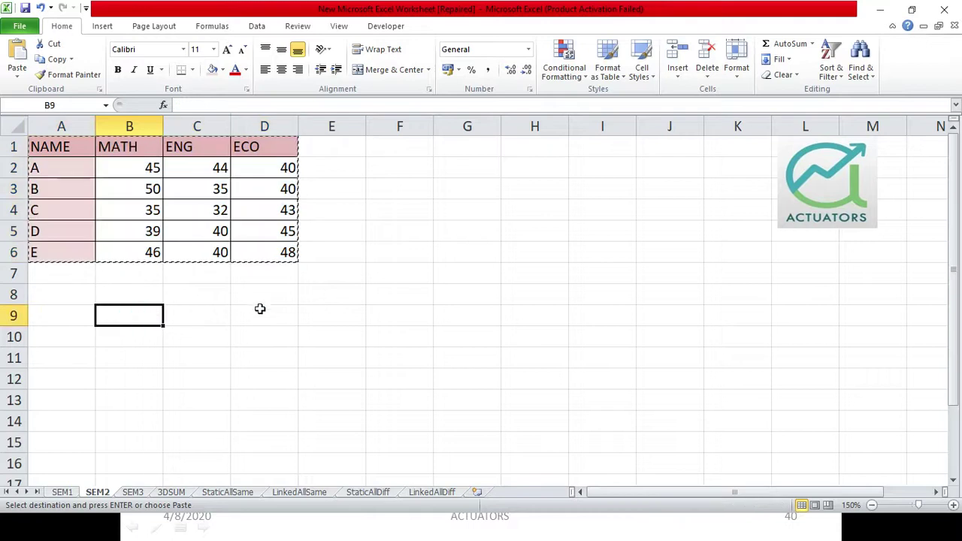
pyautogui.press('Return')
pyautogui.click(293, 248)
# Move SEM3's marks table to H1, then review all three relocated tables
pyautogui.click(149, 490)
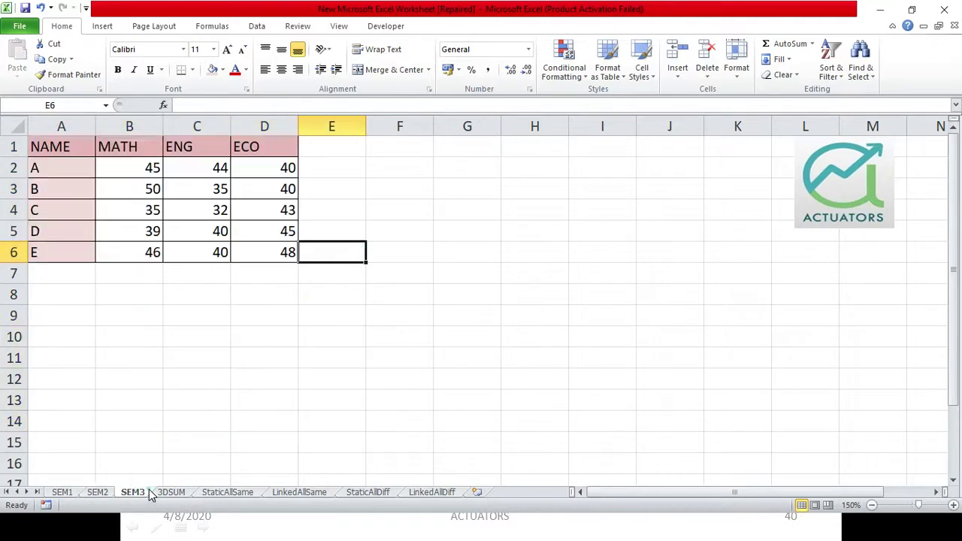
pyautogui.moveTo(76, 148); pyautogui.dragTo(285, 265)
pyautogui.hotkey('ctrl', 'c')
pyautogui.click(540, 150)
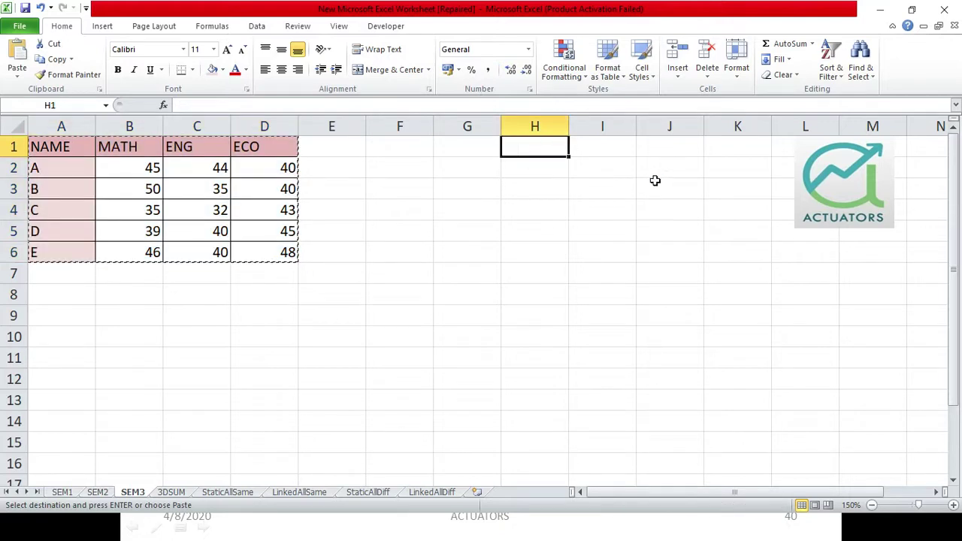
pyautogui.press('Return')
pyautogui.click(645, 295)
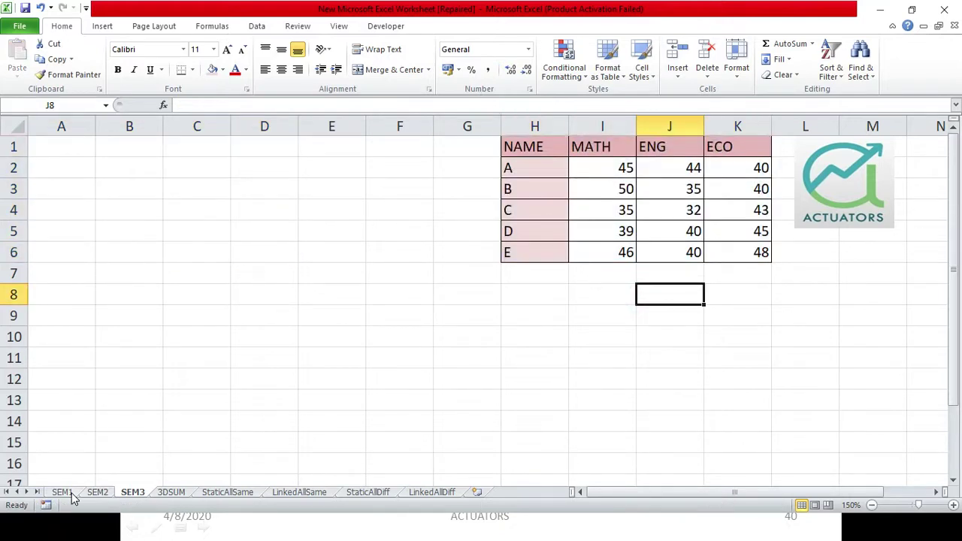
pyautogui.click(67, 493)
pyautogui.click(94, 492)
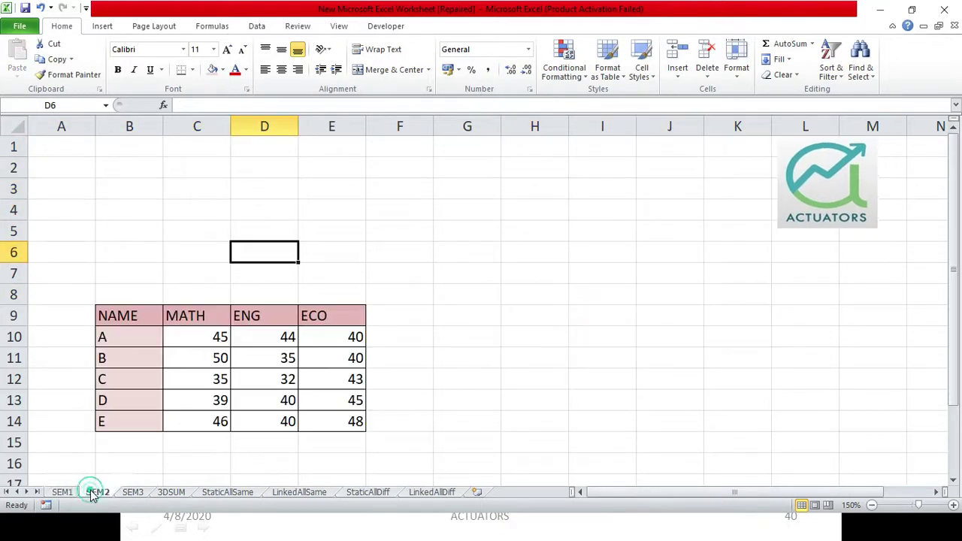
pyautogui.click(134, 491)
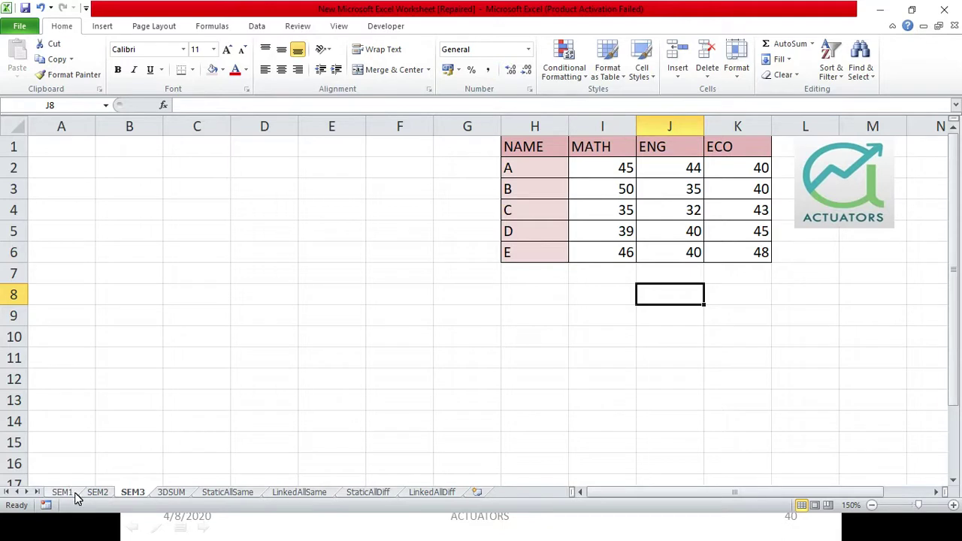
# Compare the 3DSUM results B2:D7 against the relocated tables on SEM1, SEM2 and SEM3
pyautogui.click(166, 493)
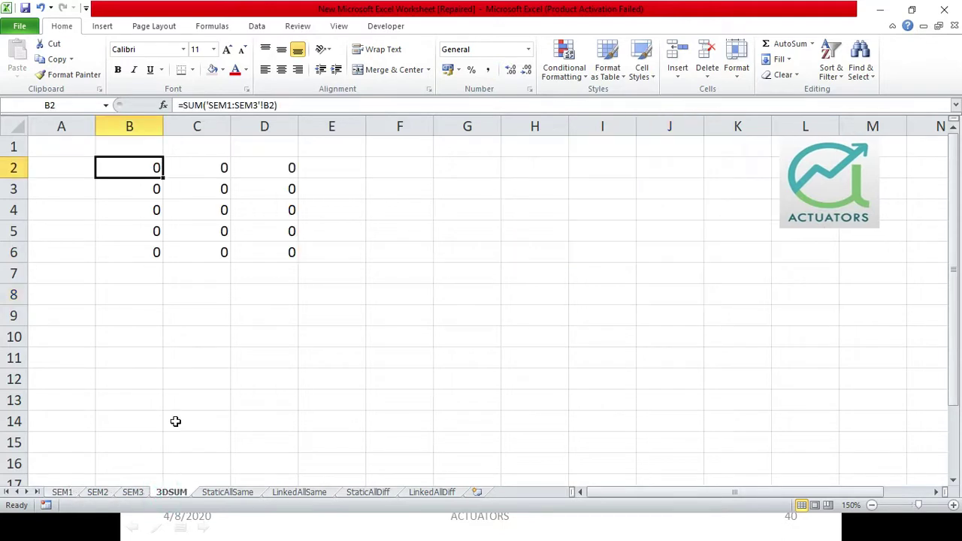
pyautogui.moveTo(150, 175); pyautogui.dragTo(298, 278)
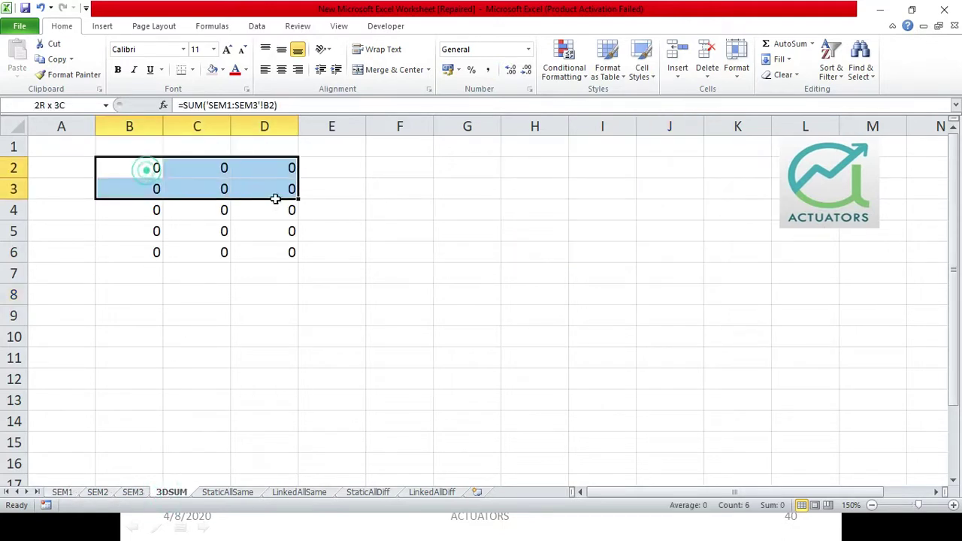
pyautogui.click(288, 272)
pyautogui.click(63, 492)
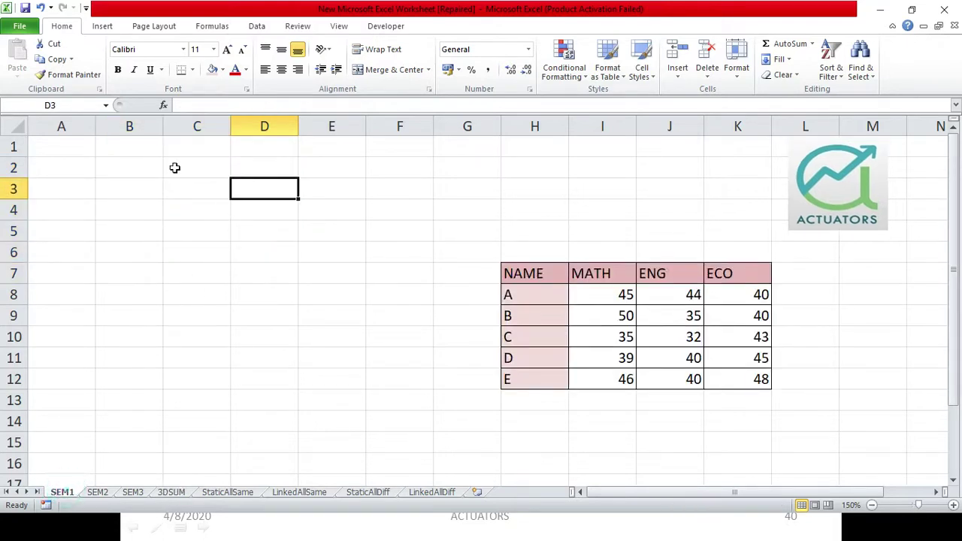
pyautogui.click(107, 494)
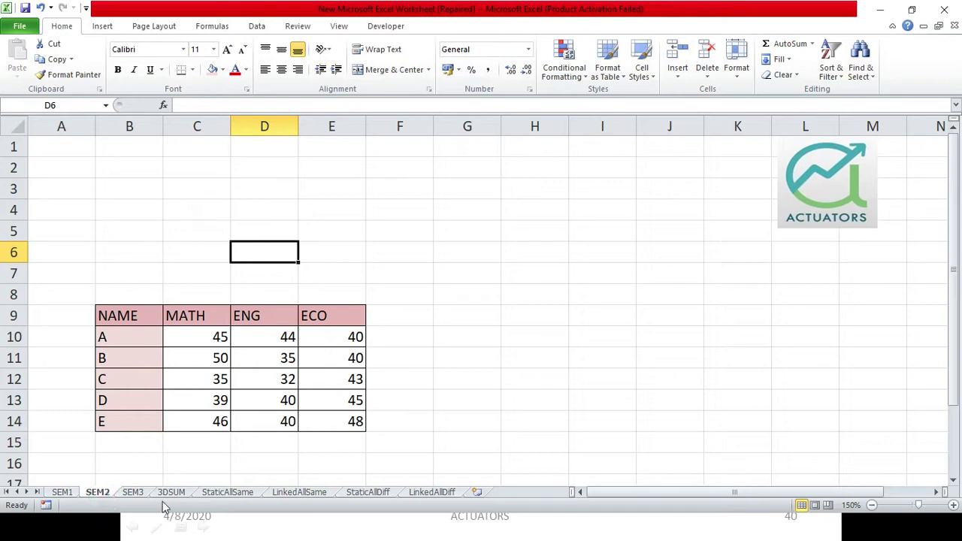
pyautogui.click(136, 497)
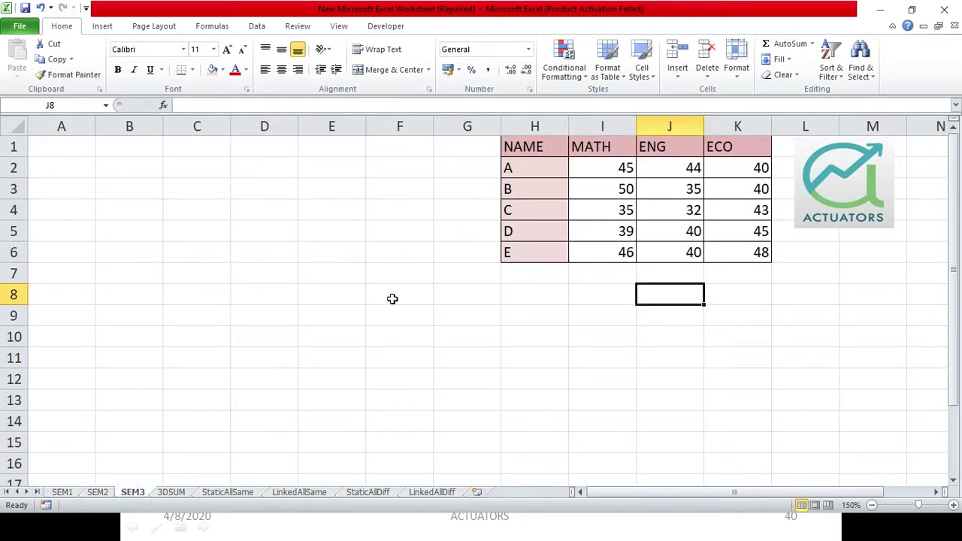
pyautogui.click(169, 494)
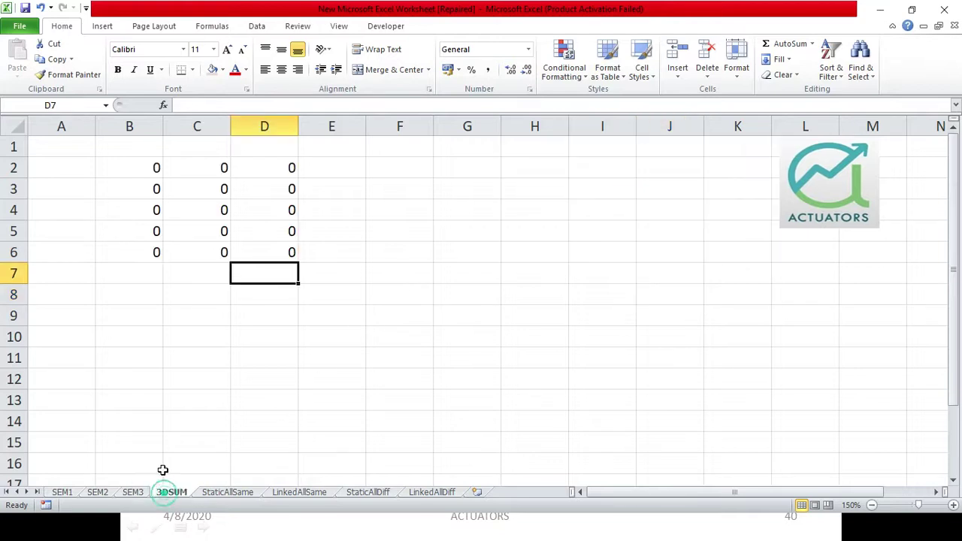
# Confirm B2 still holds =SUM('SEM1:SEM3'!B2), then go to the empty StaticAllSame sheet
pyautogui.doubleClick(153, 168)
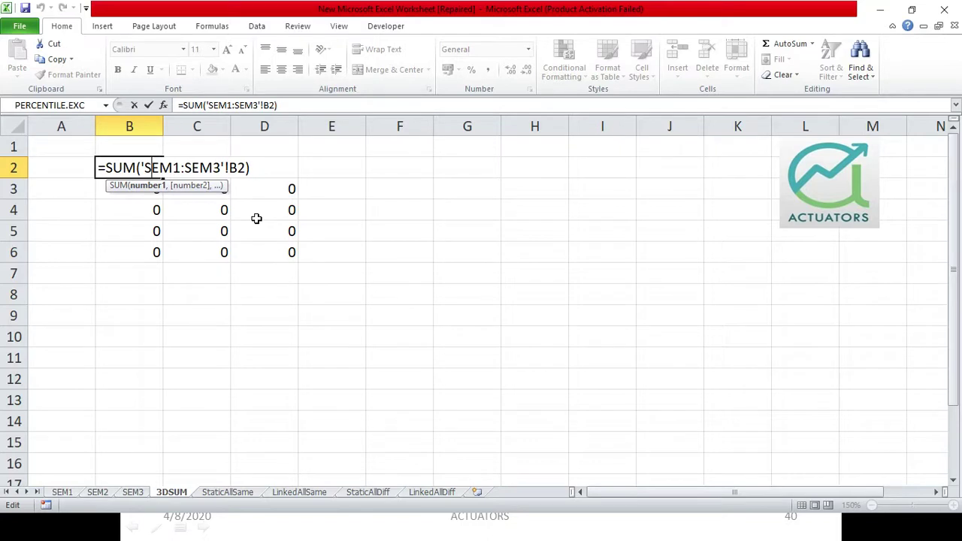
pyautogui.press('Return')
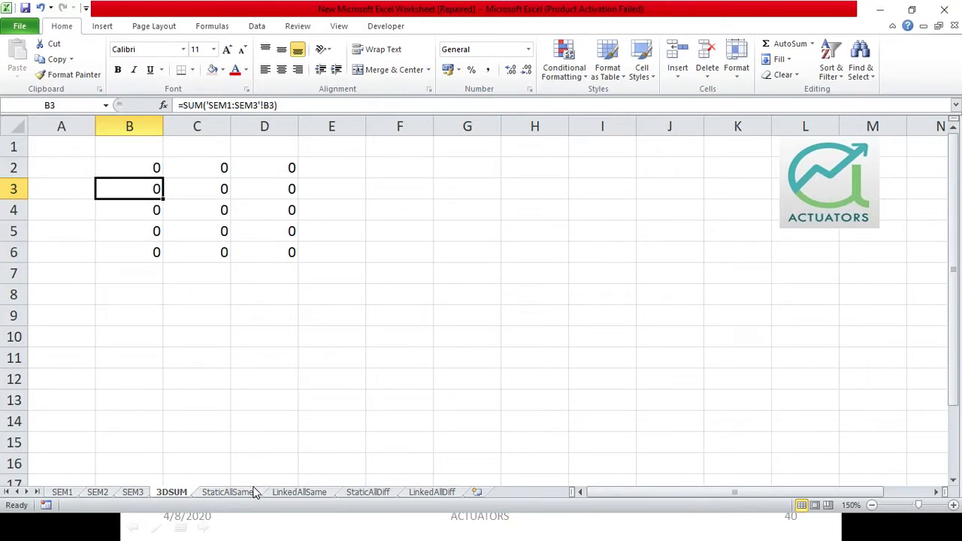
pyautogui.click(228, 492)
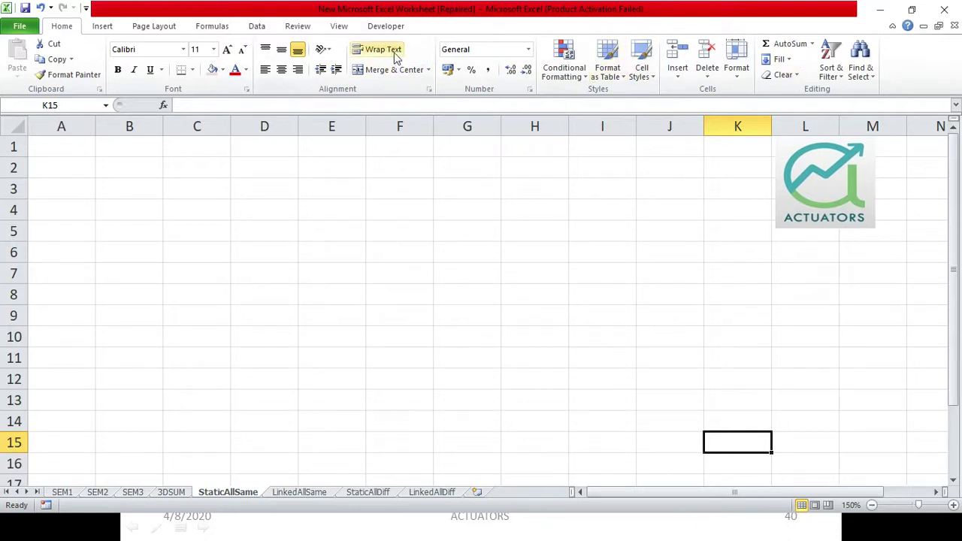
# Open Consolidate with A1 as the output cell and Sum as the function
pyautogui.click(257, 25)
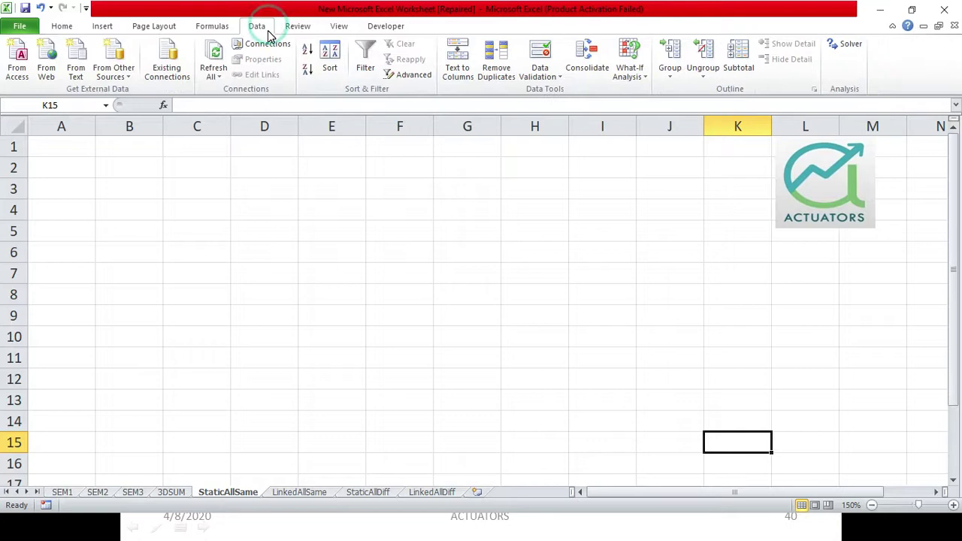
pyautogui.click(70, 151)
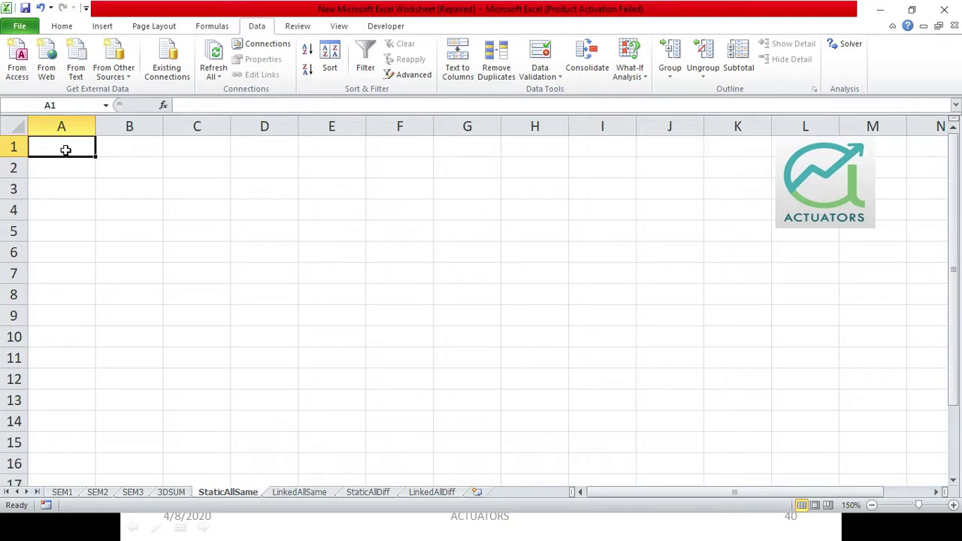
pyautogui.click(586, 66)
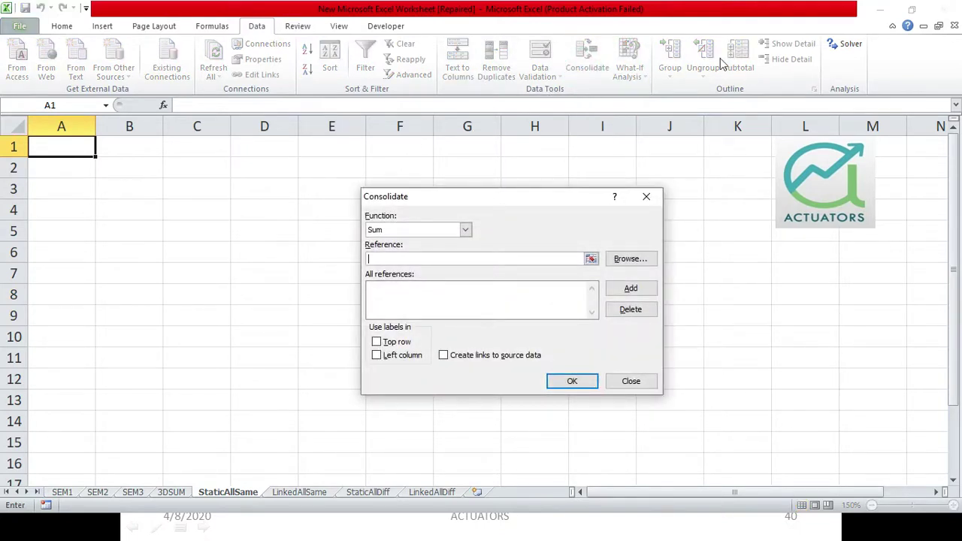
pyautogui.moveTo(501, 200); pyautogui.dragTo(479, 56)
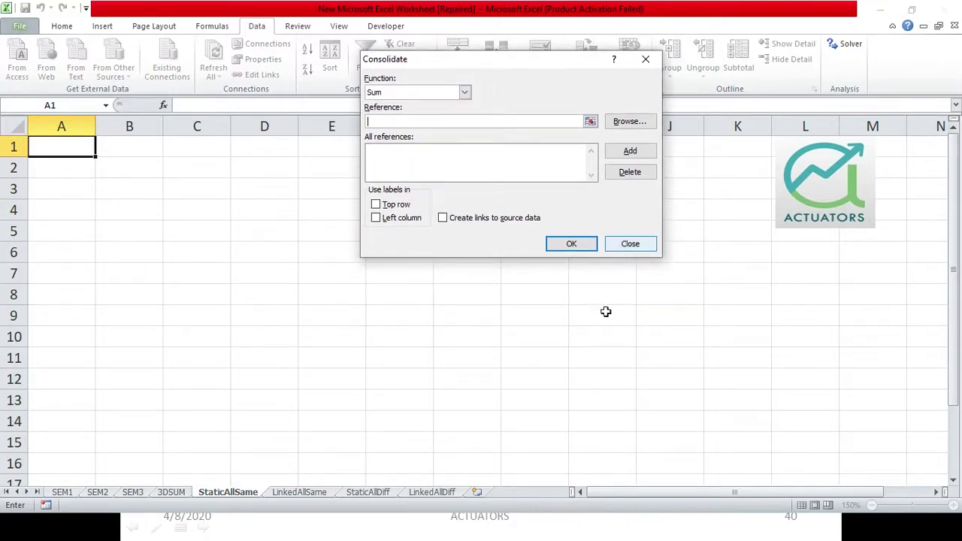
pyautogui.click(466, 94)
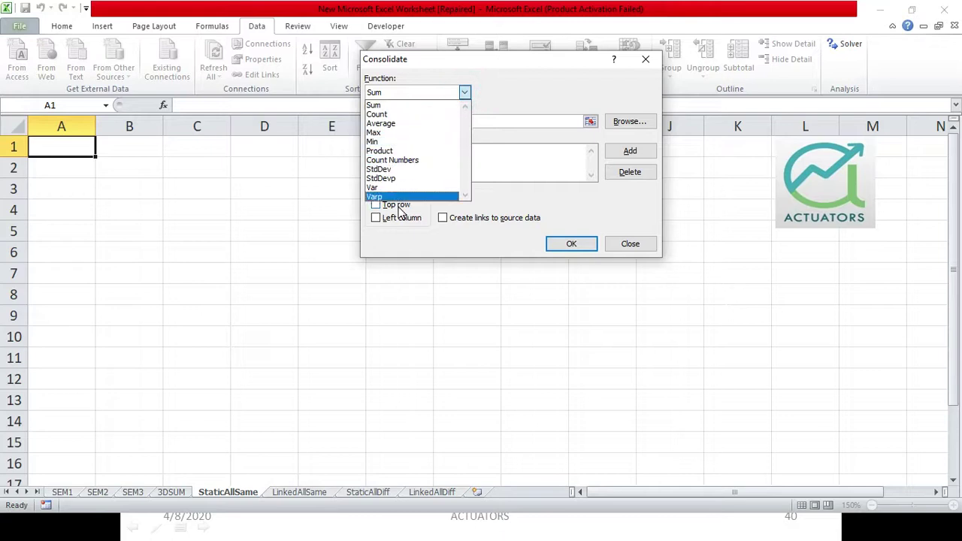
pyautogui.click(390, 108)
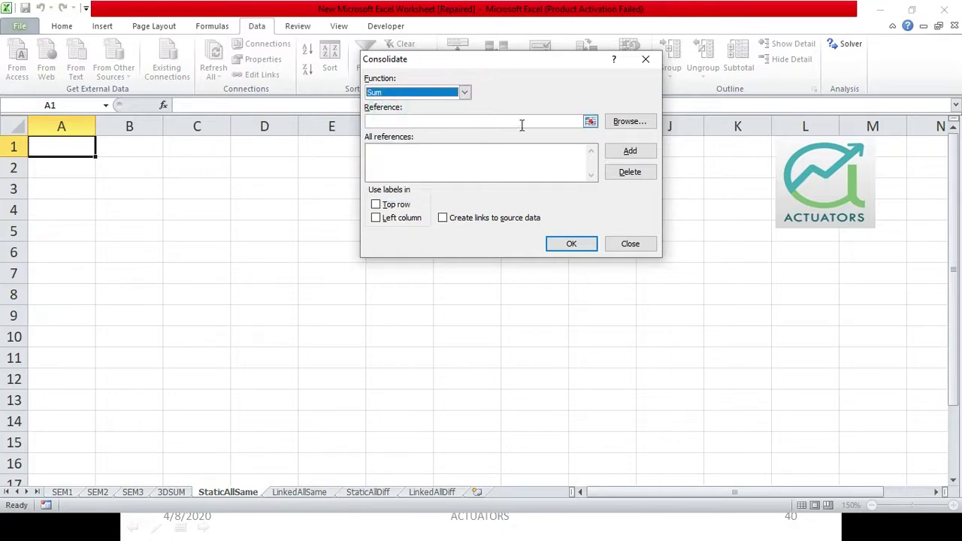
# Enter SEM1!H7:K12 as the reference, then browse into the EXCEL BASICS folder
pyautogui.click(589, 122)
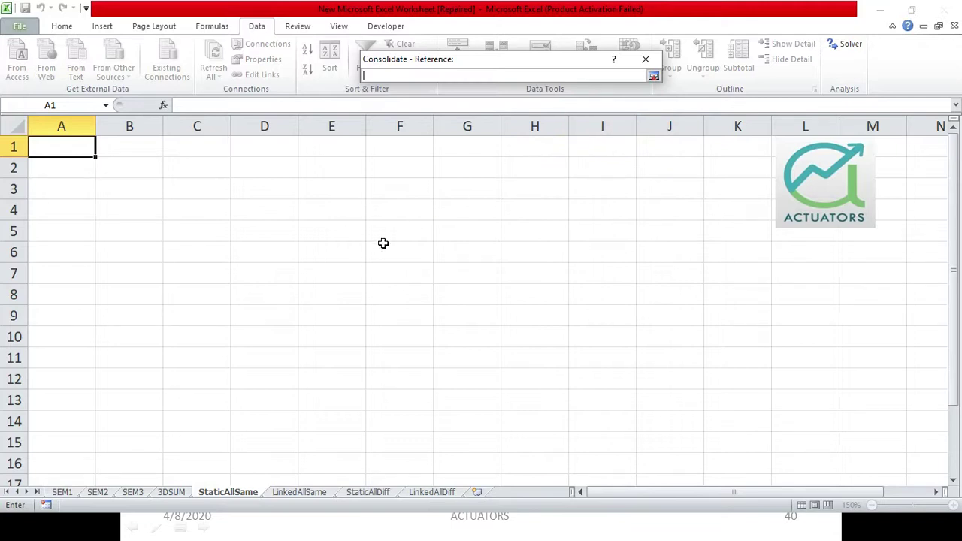
pyautogui.click(65, 494)
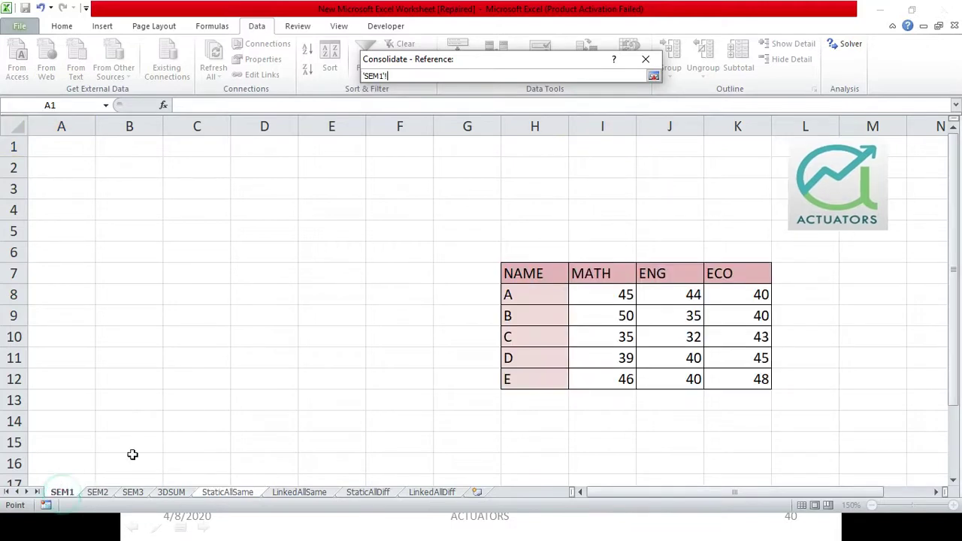
pyautogui.click(531, 276)
pyautogui.moveTo(531, 275); pyautogui.dragTo(752, 376)
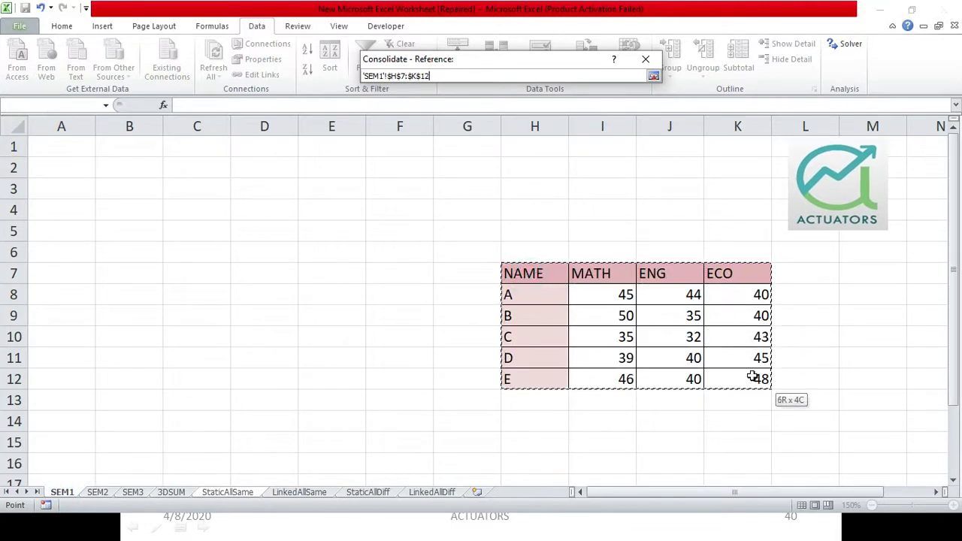
pyautogui.click(654, 77)
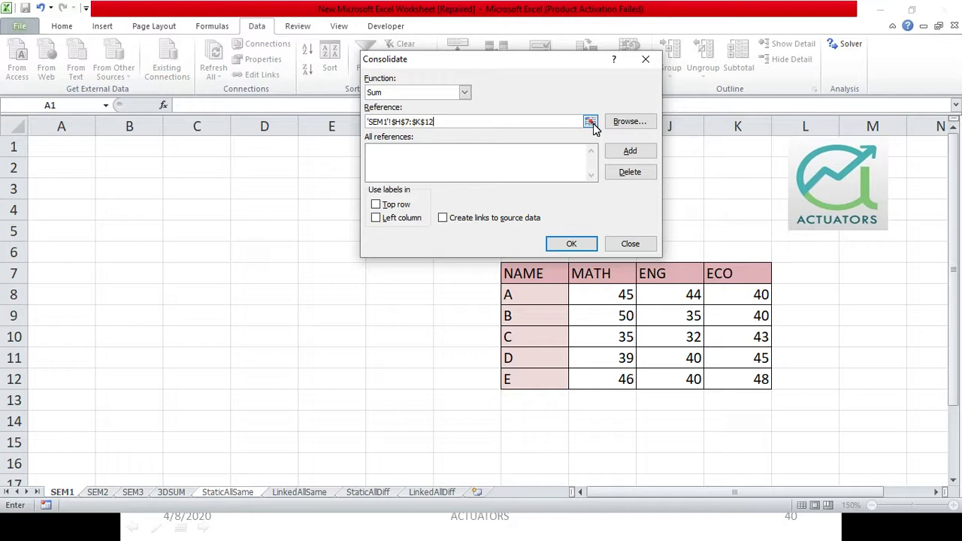
pyautogui.click(644, 120)
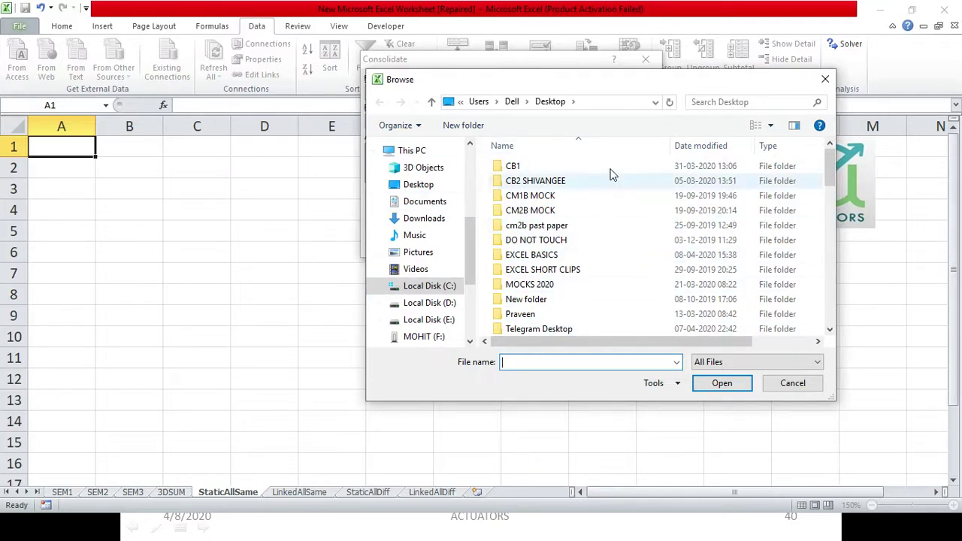
pyautogui.doubleClick(536, 257)
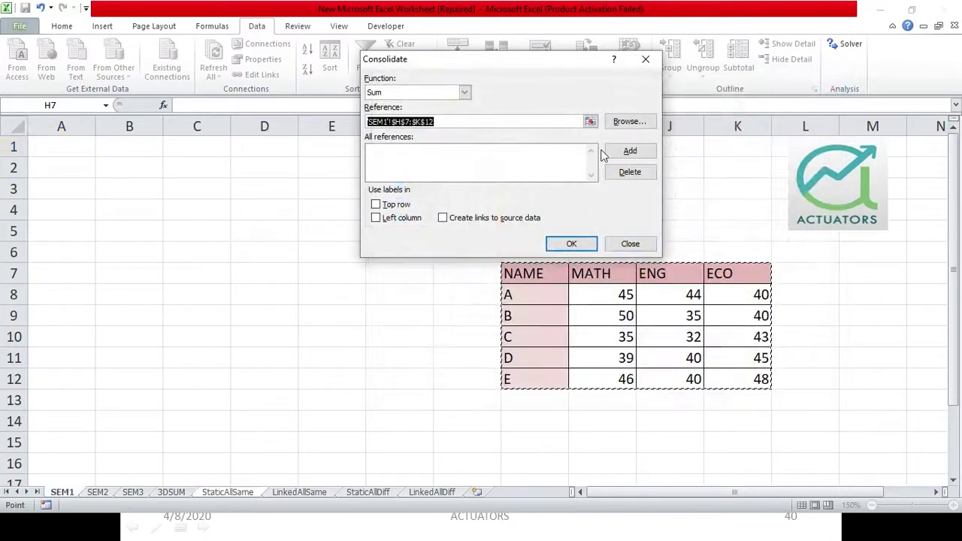
# Add the SEM1 range to the source list, then select and add SEM2!B9:E14
pyautogui.click(629, 151)
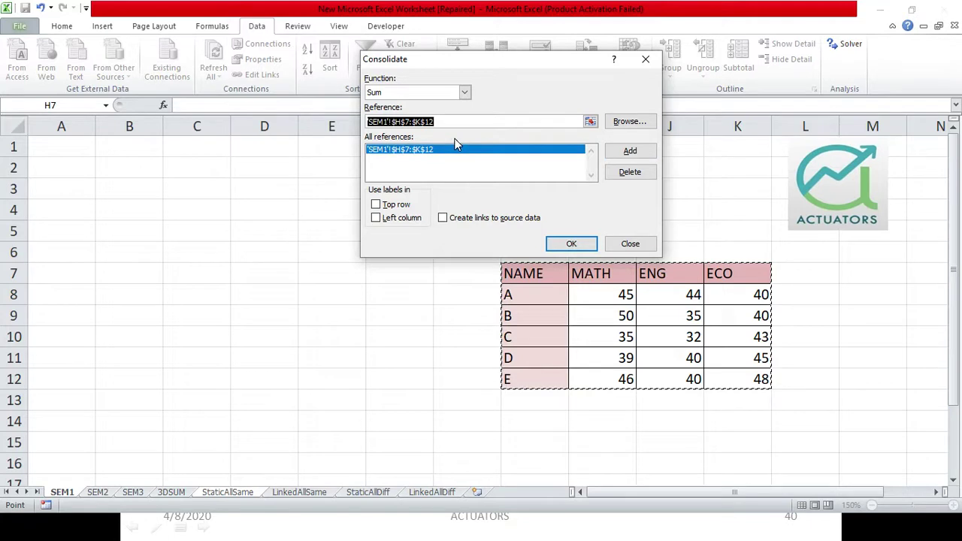
pyautogui.click(590, 121)
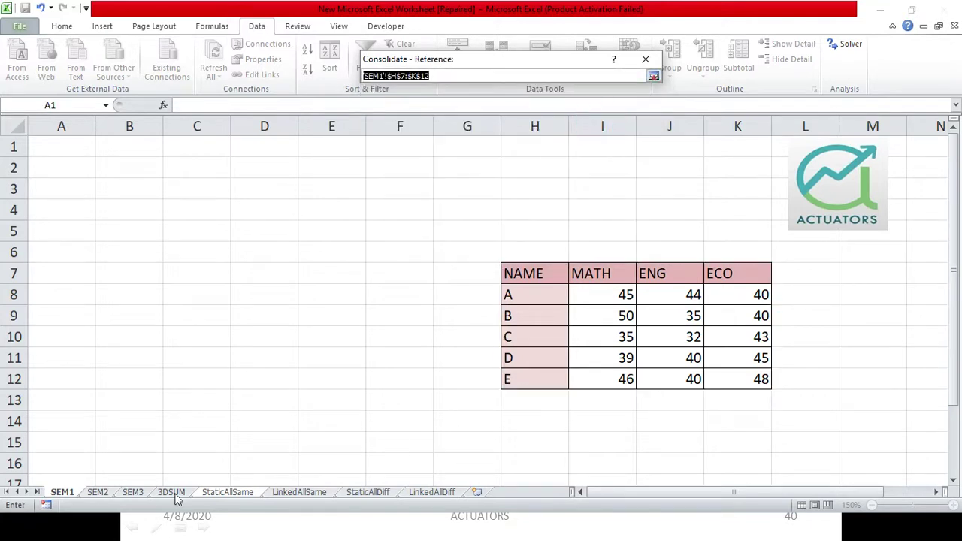
pyautogui.click(106, 494)
pyautogui.moveTo(133, 315)
pyautogui.mouseDown()
pyautogui.moveTo(279, 318)
pyautogui.moveTo(335, 423)
pyautogui.mouseUp()
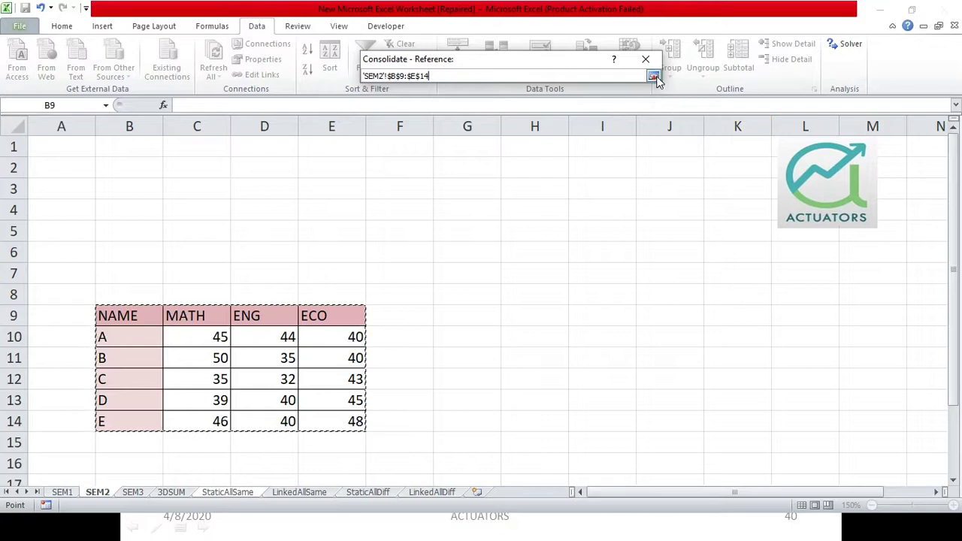
pyautogui.click(653, 76)
pyautogui.click(638, 153)
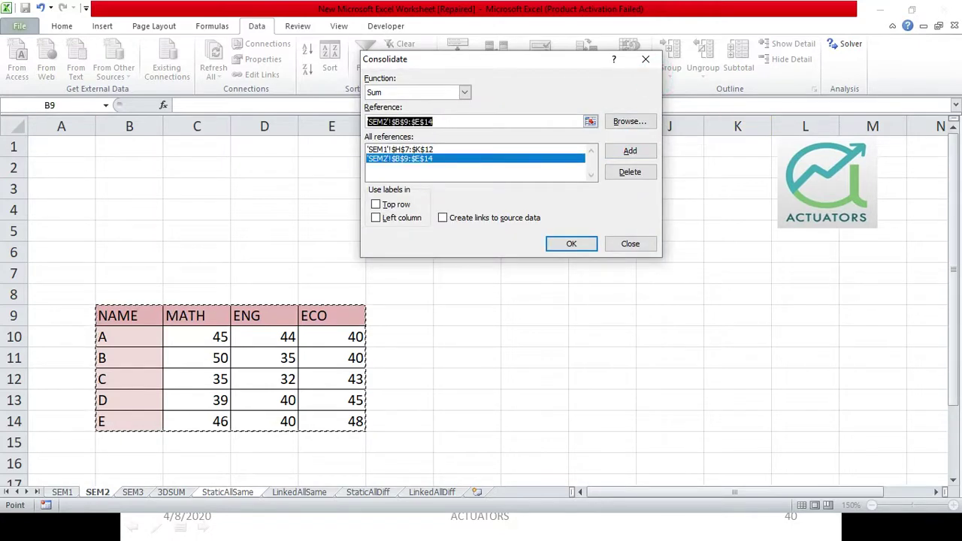
# Select SEM3!H1:K6 and add it as the third source range
pyautogui.click(590, 121)
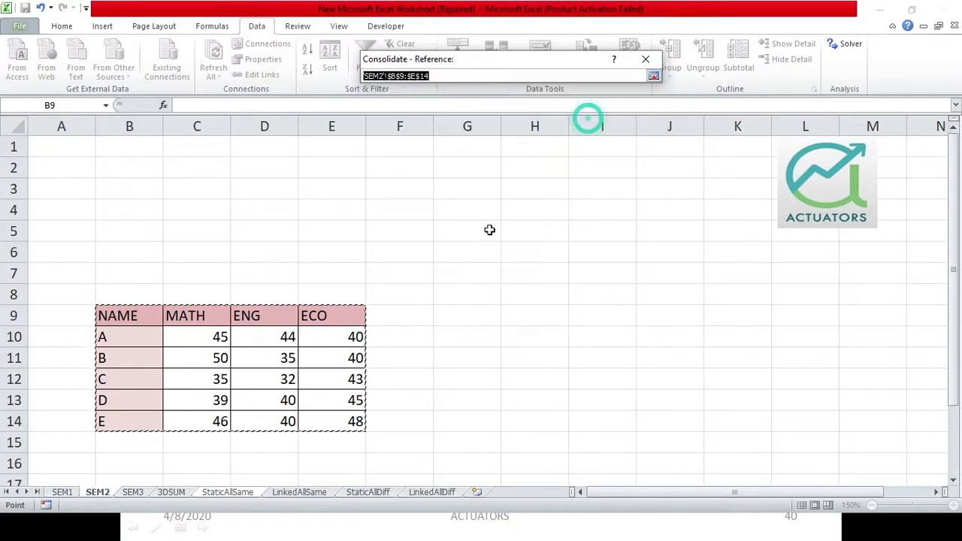
pyautogui.click(135, 493)
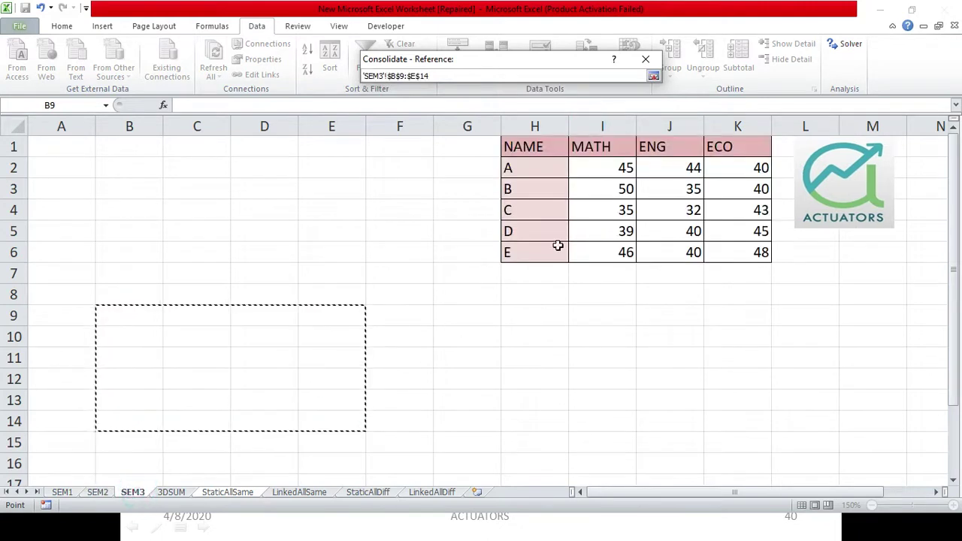
pyautogui.moveTo(553, 149); pyautogui.dragTo(699, 263)
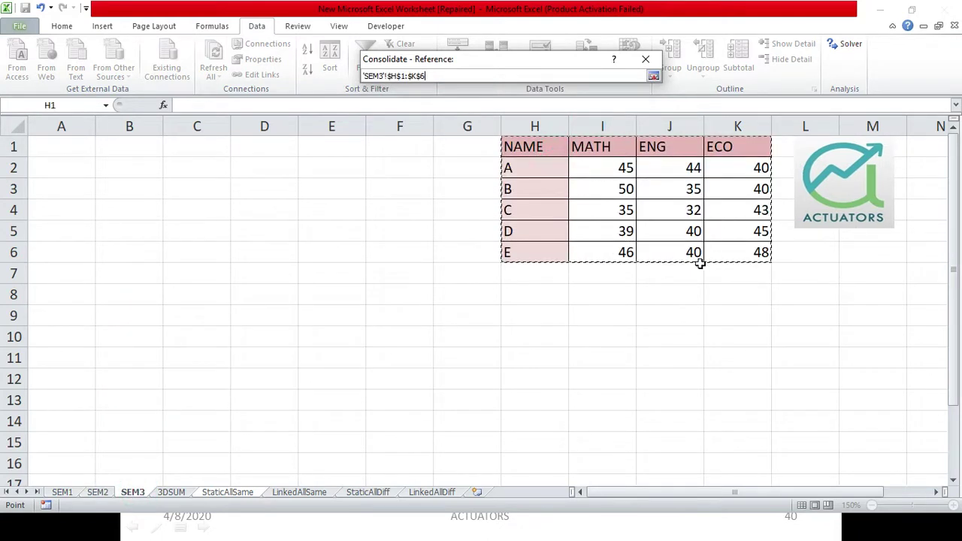
pyautogui.click(654, 76)
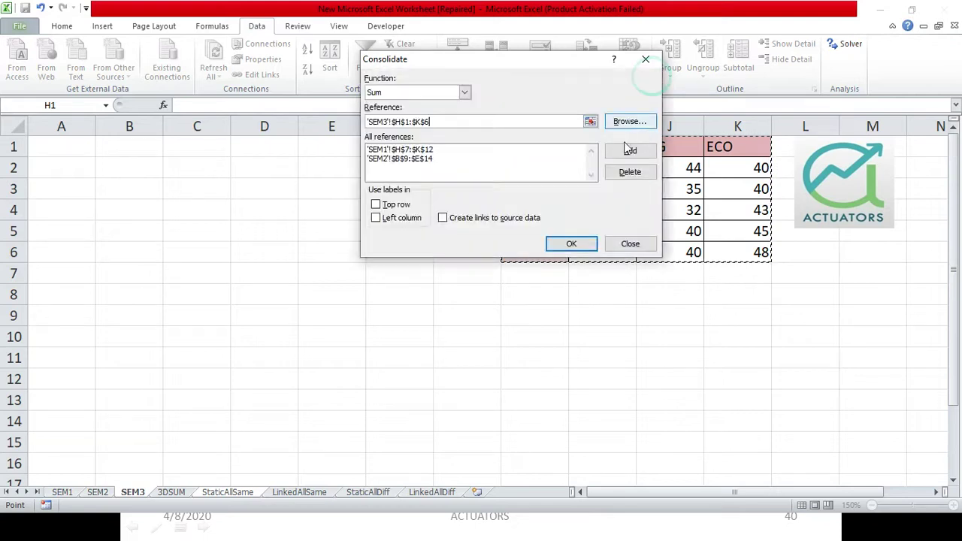
pyautogui.click(629, 150)
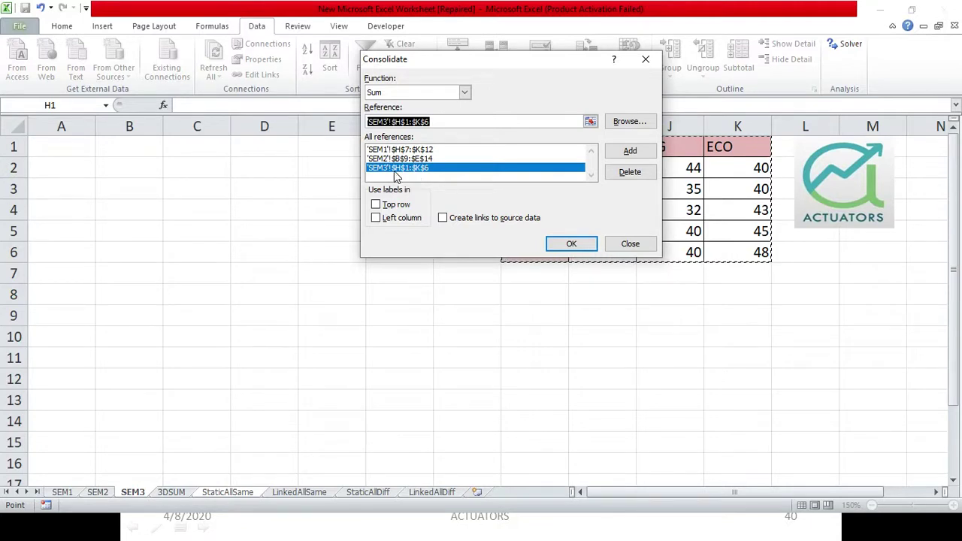
# Use Top row and Left column labels and consolidate the totals into StaticAllSame A1:D6
pyautogui.moveTo(527, 57); pyautogui.dragTo(330, 47)
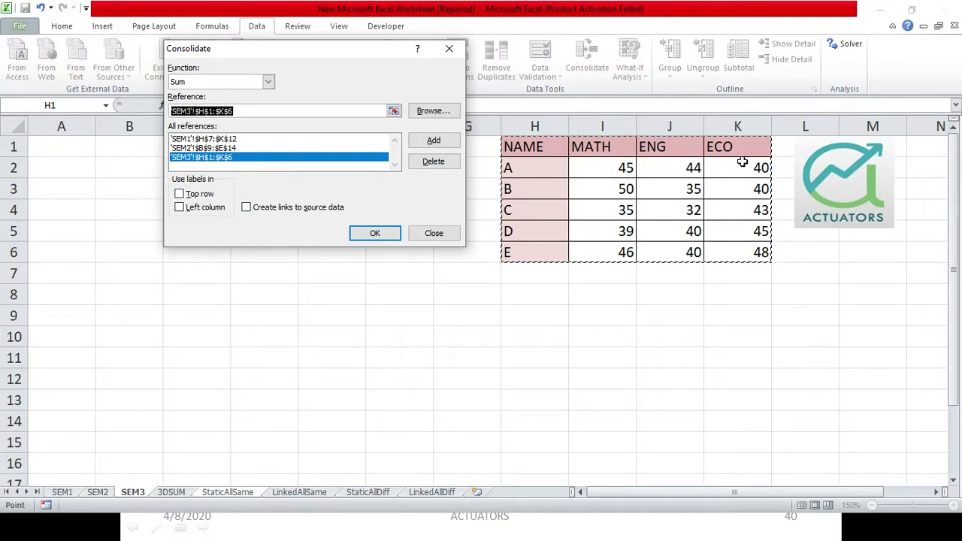
pyautogui.click(178, 194)
pyautogui.click(179, 208)
pyautogui.click(375, 234)
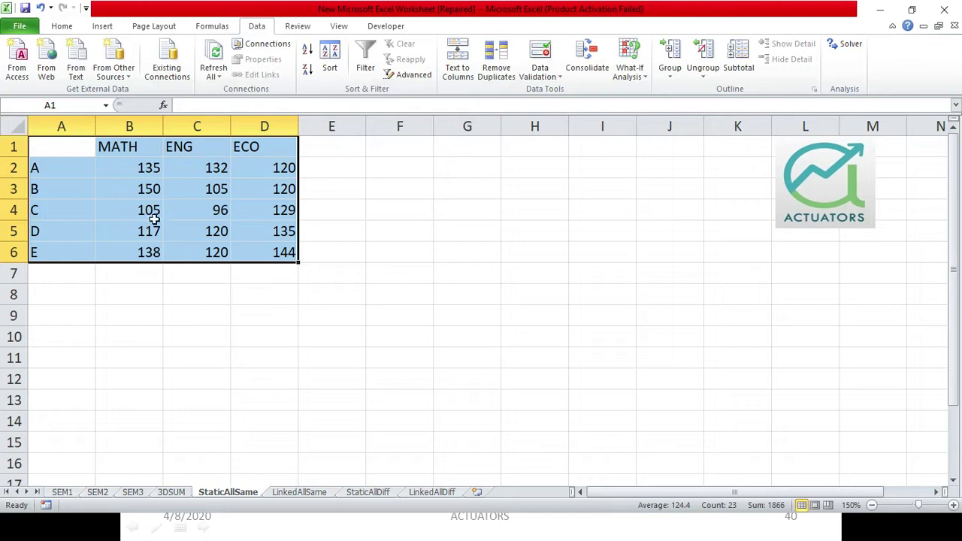
pyautogui.click(154, 217)
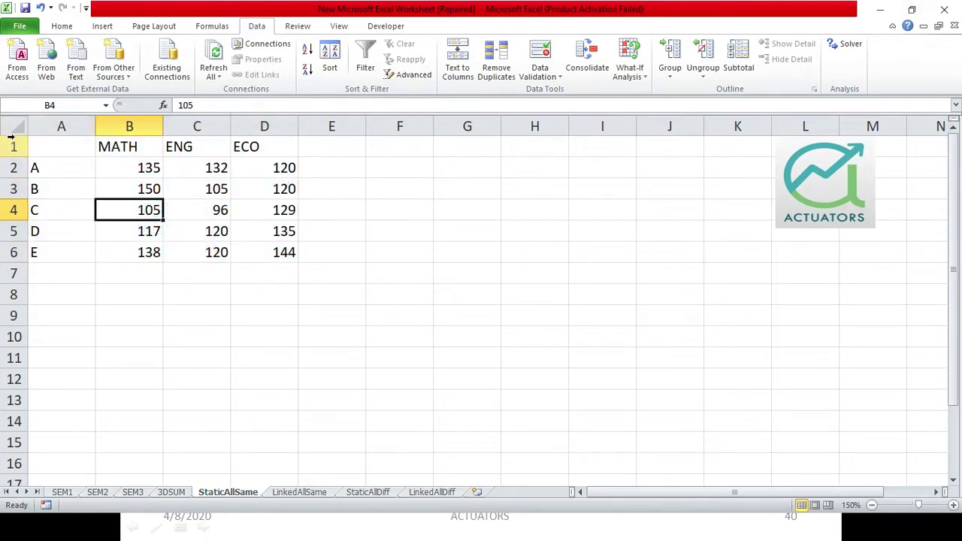
pyautogui.click(52, 151)
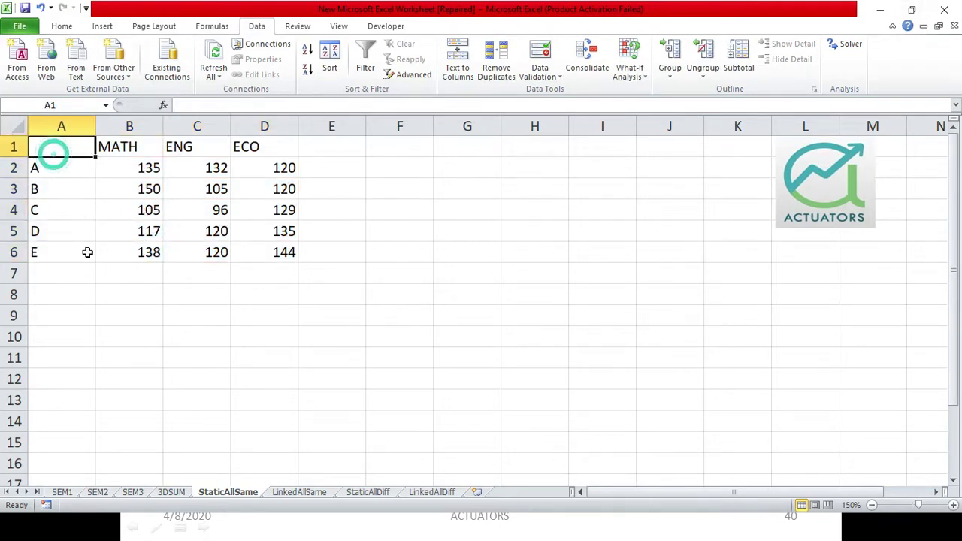
pyautogui.click(72, 489)
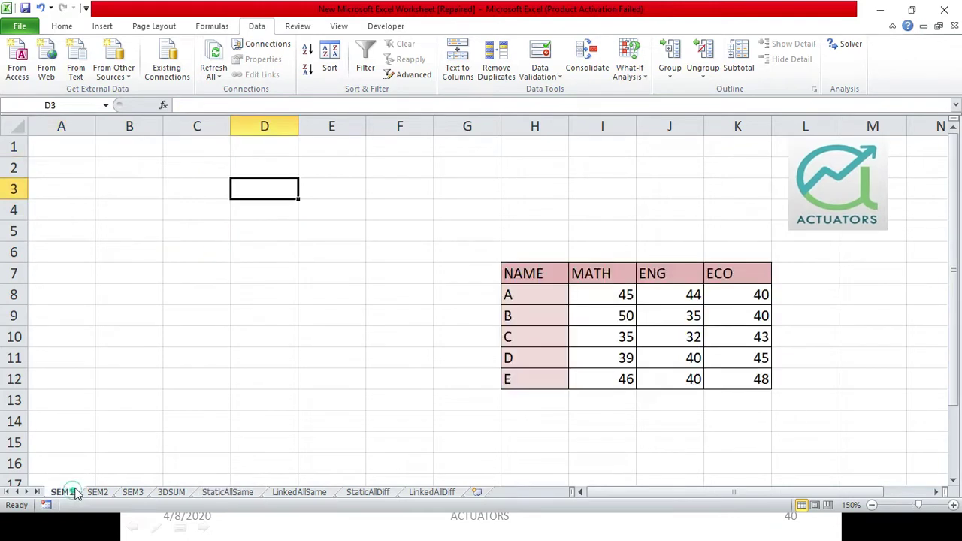
pyautogui.click(560, 269)
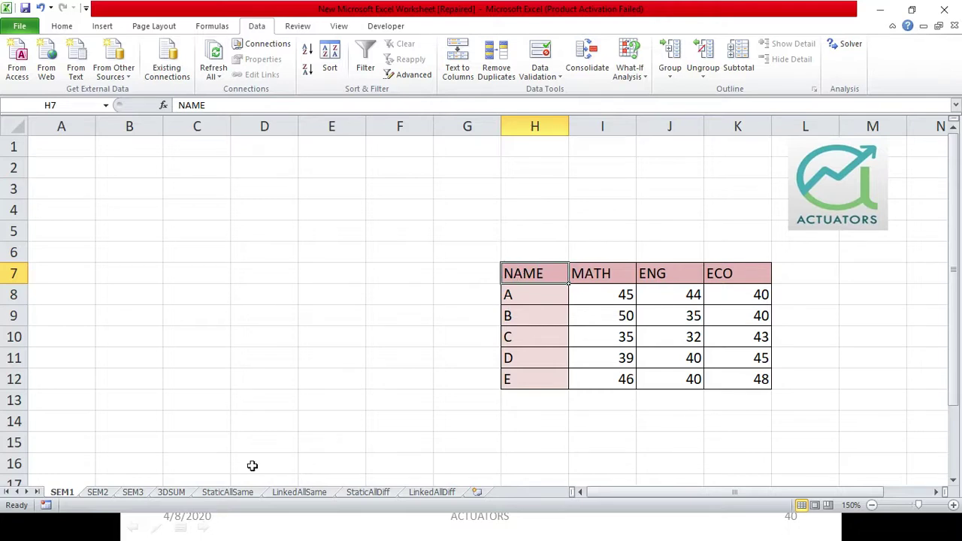
pyautogui.click(188, 492)
pyautogui.click(209, 492)
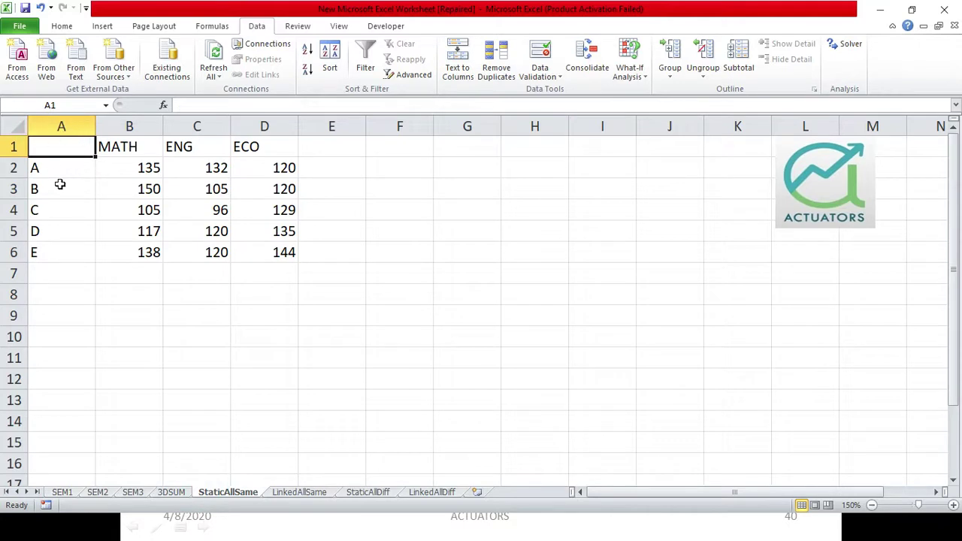
pyautogui.click(148, 151)
pyautogui.click(180, 147)
pyautogui.click(251, 148)
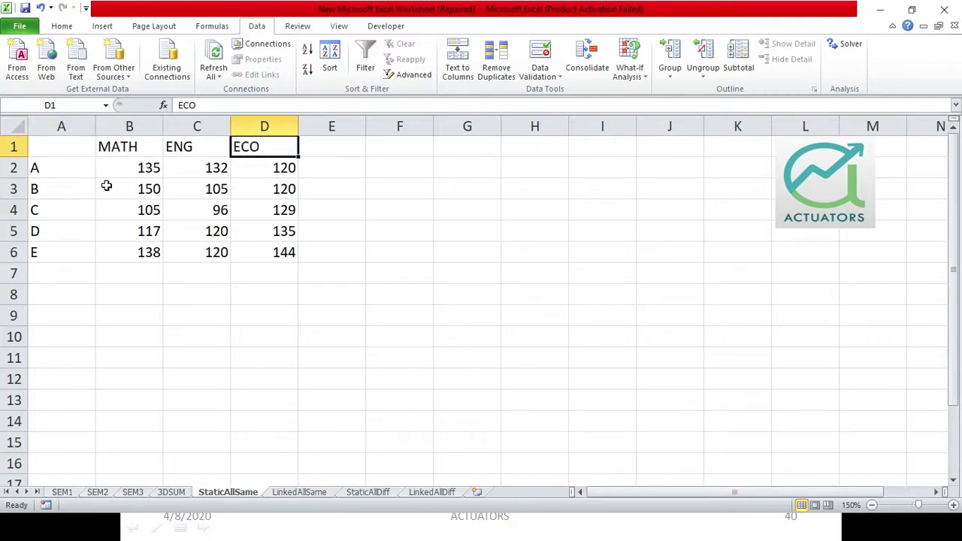
pyautogui.click(63, 493)
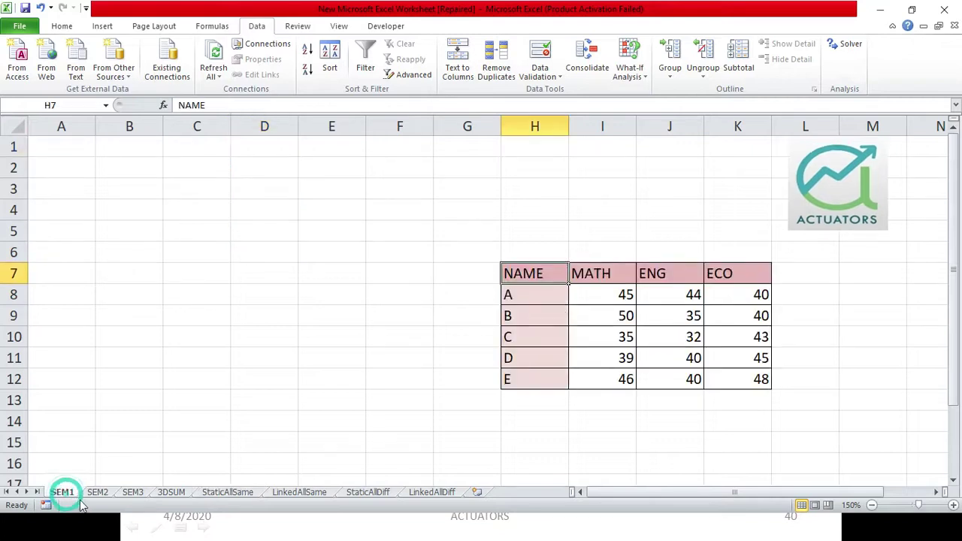
pyautogui.click(97, 492)
pyautogui.click(186, 335)
pyautogui.click(241, 319)
pyautogui.click(343, 312)
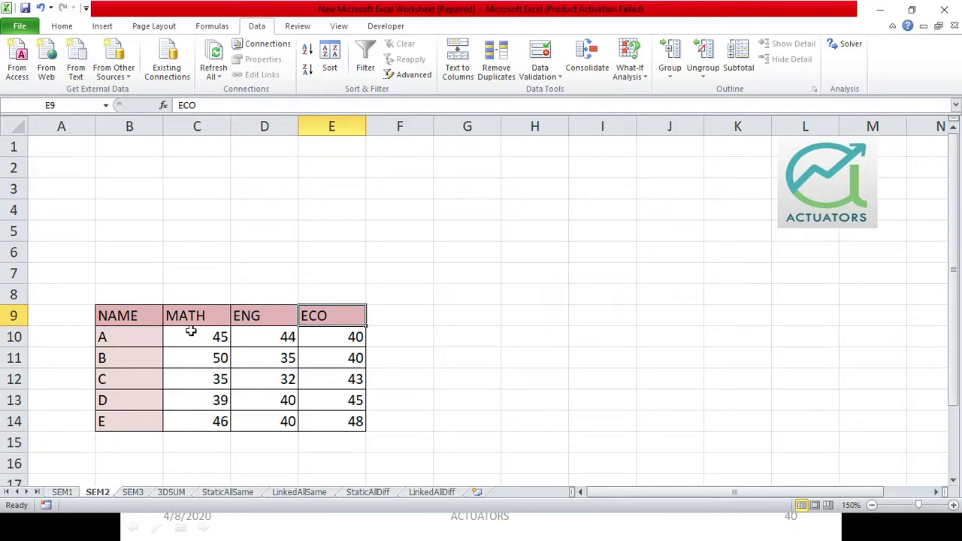
pyautogui.click(173, 493)
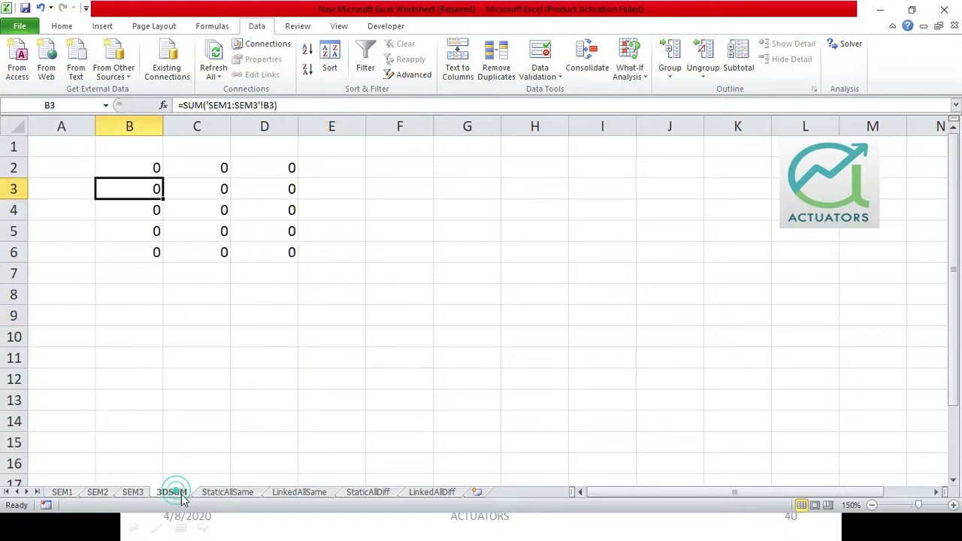
pyautogui.click(219, 493)
pyautogui.click(89, 141)
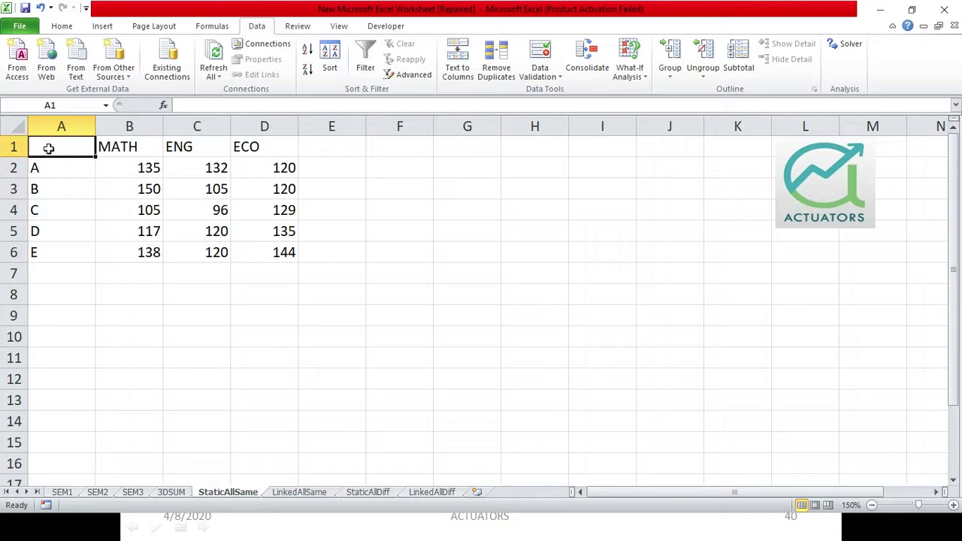
# Select the student names, subject headers and totals B2:D6 on StaticAllSame
pyautogui.moveTo(73, 164); pyautogui.dragTo(65, 256)
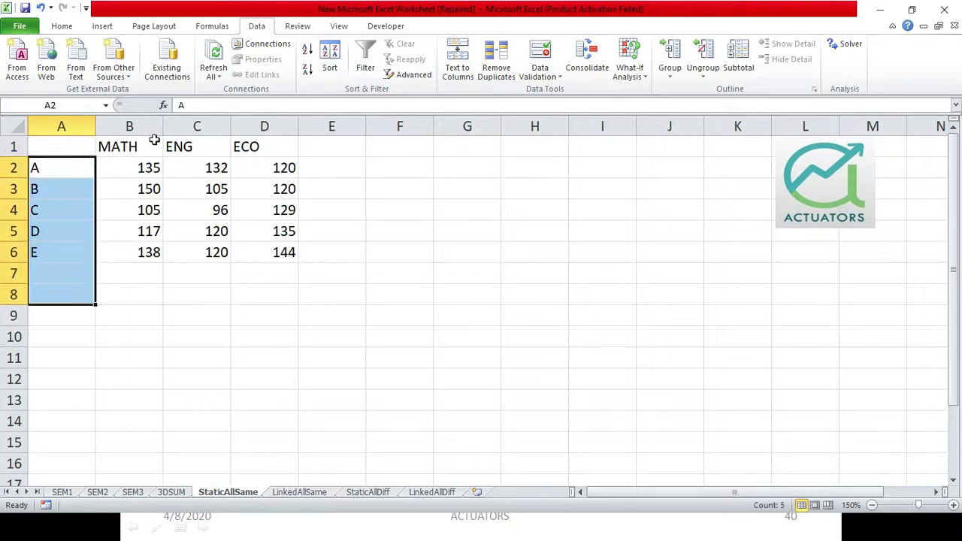
pyautogui.moveTo(128, 143); pyautogui.dragTo(313, 141)
pyautogui.moveTo(133, 165); pyautogui.dragTo(286, 256)
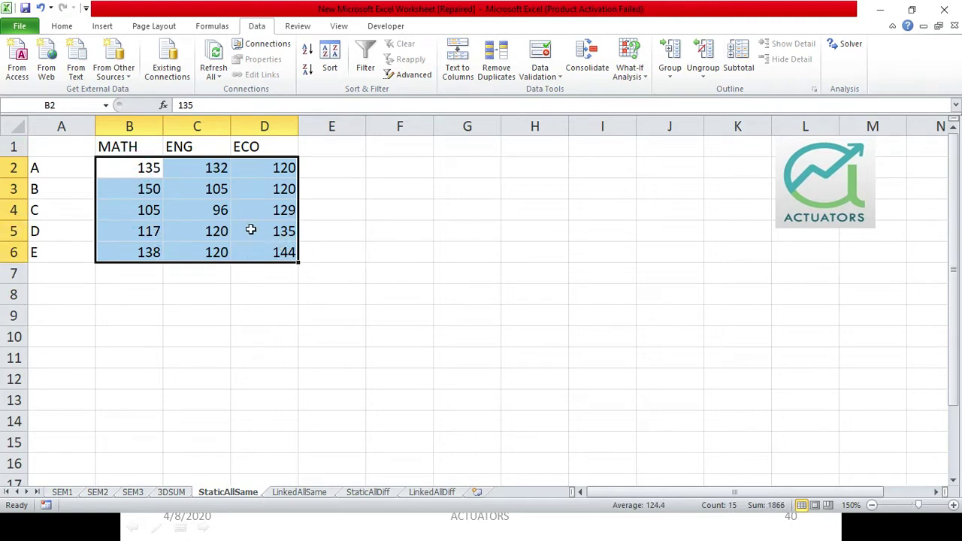
pyautogui.click(251, 229)
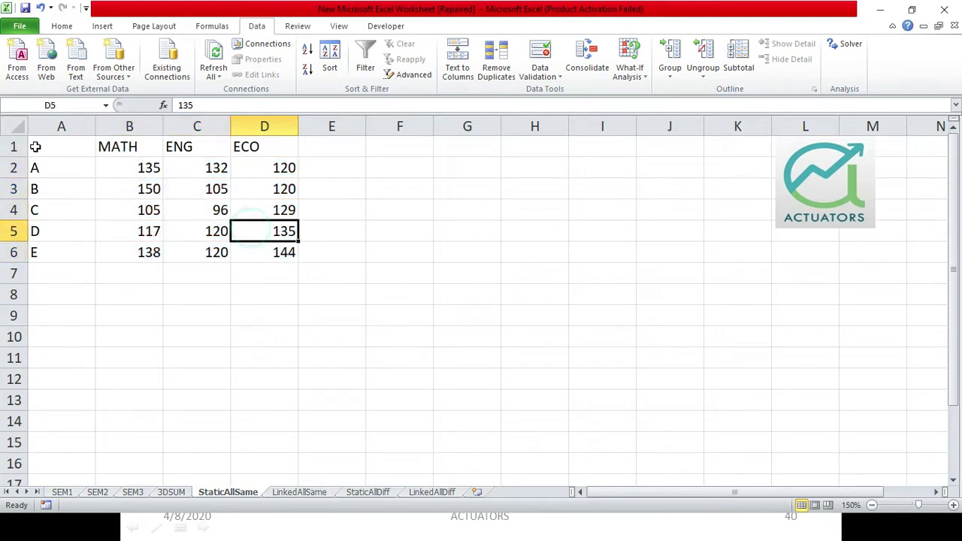
# Compare A's MATH scores in SEM1 I8, SEM2 C10 and SEM3 I2 with total B2
pyautogui.click(61, 491)
pyautogui.click(624, 294)
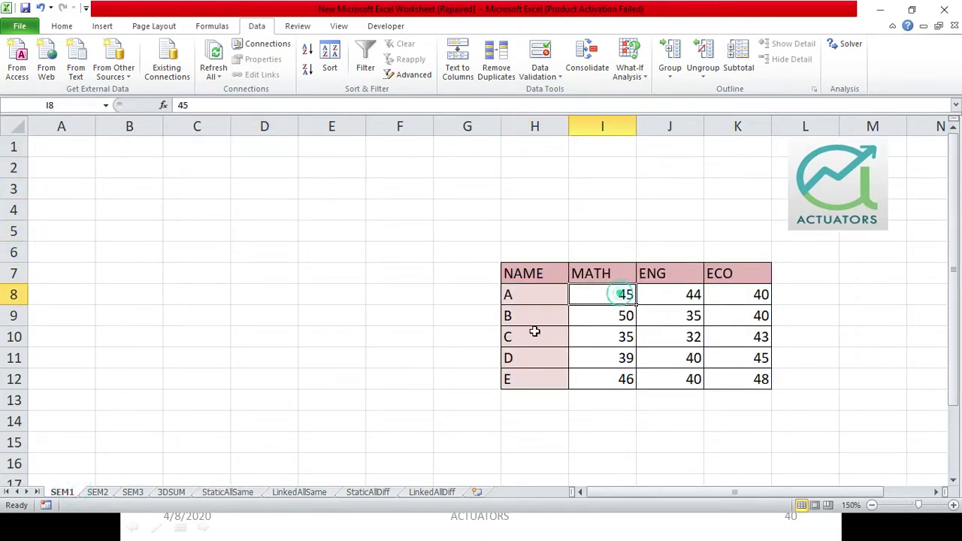
pyautogui.click(100, 492)
pyautogui.click(209, 337)
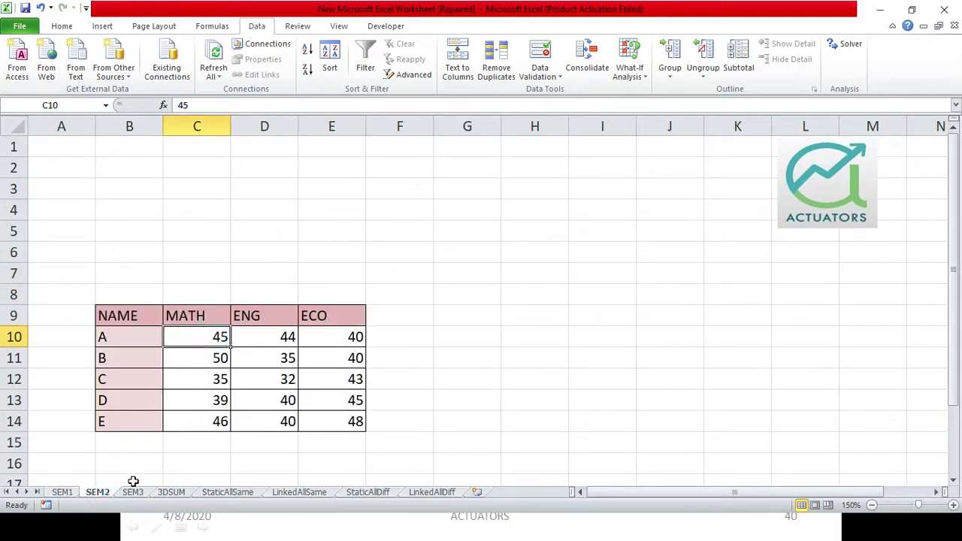
pyautogui.click(132, 493)
pyautogui.click(598, 169)
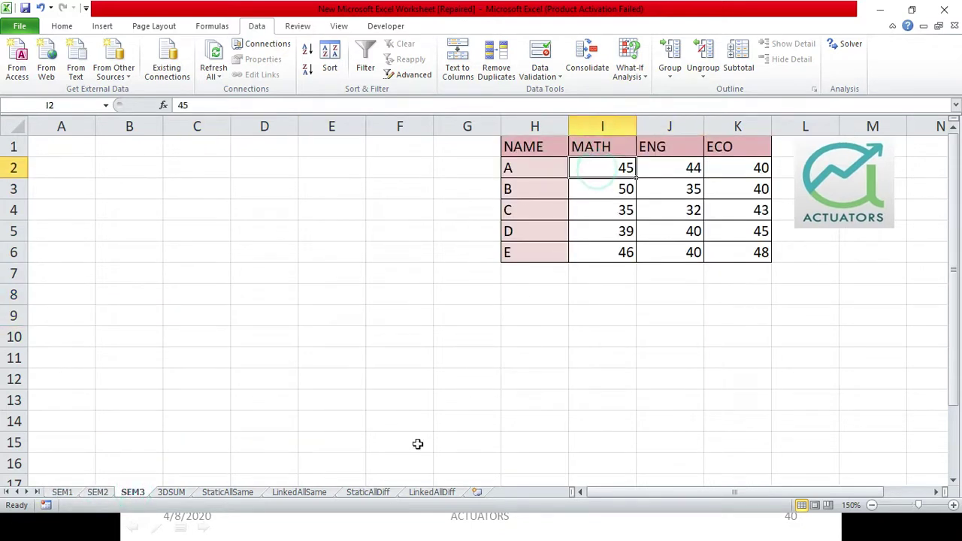
pyautogui.click(210, 493)
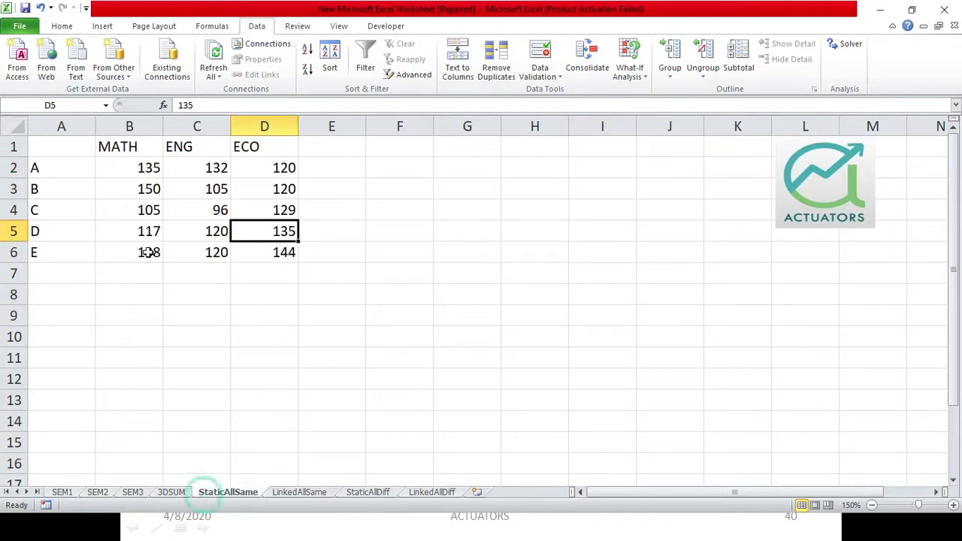
pyautogui.click(129, 168)
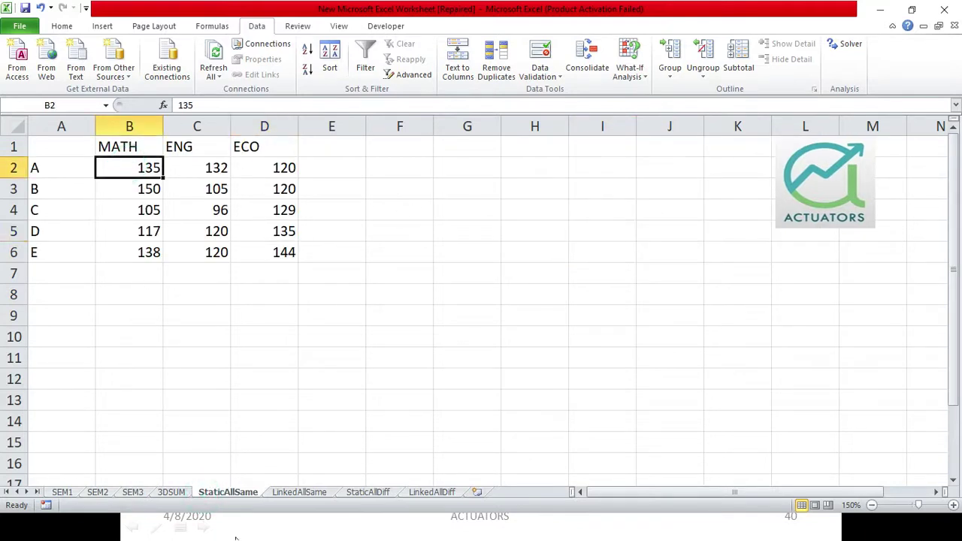
# Browse the SEM1, SEM2, 3DSUM and SEM3 sheets, ending on StaticAllSame
pyautogui.click(62, 493)
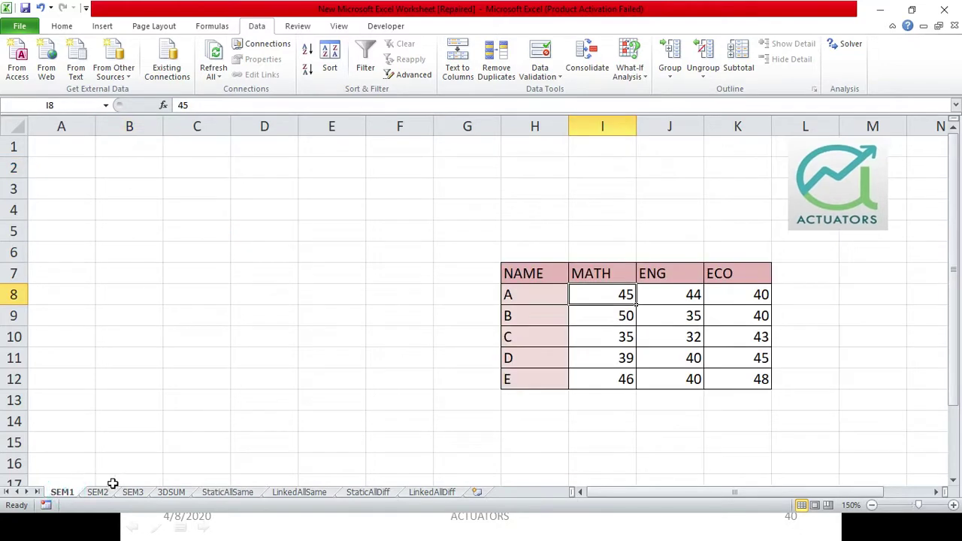
pyautogui.click(98, 493)
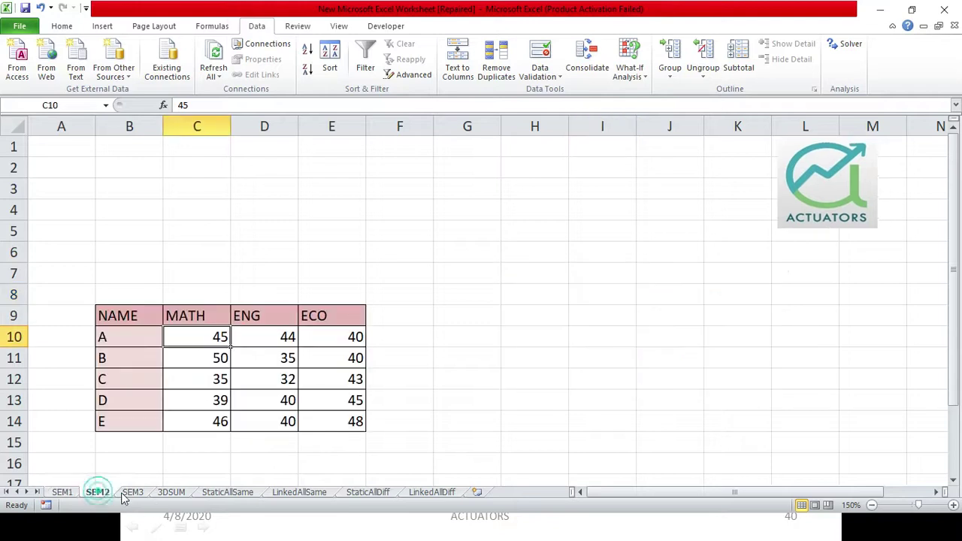
pyautogui.click(170, 493)
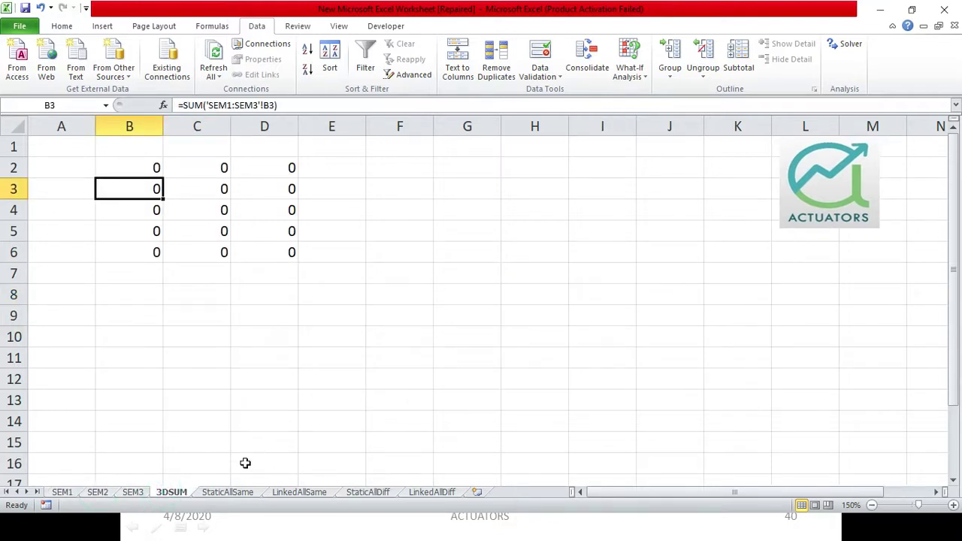
pyautogui.click(218, 493)
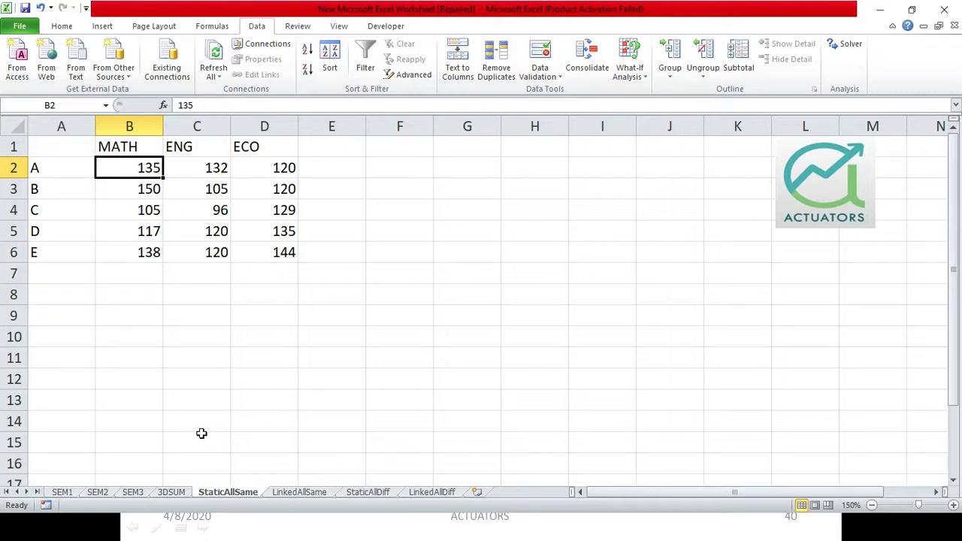
pyautogui.click(72, 495)
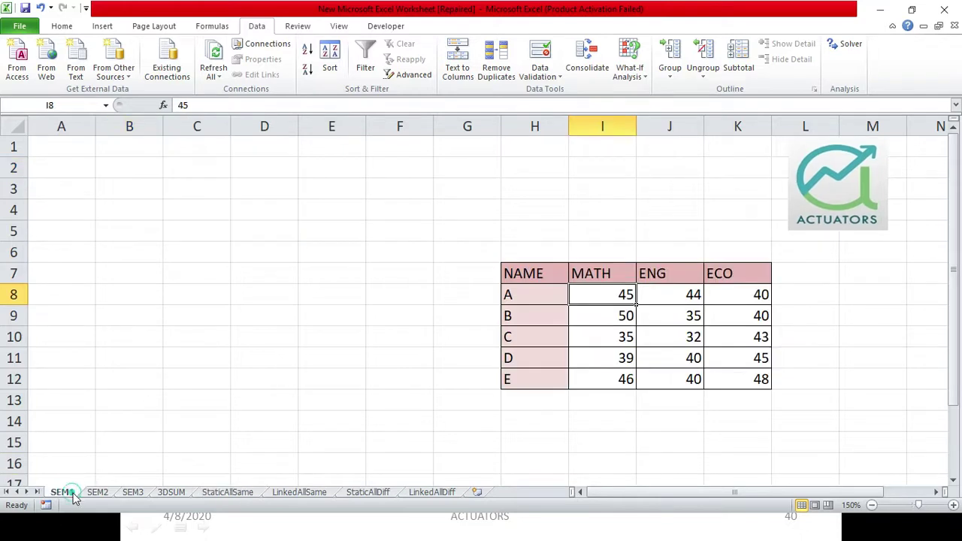
pyautogui.click(97, 492)
pyautogui.click(132, 493)
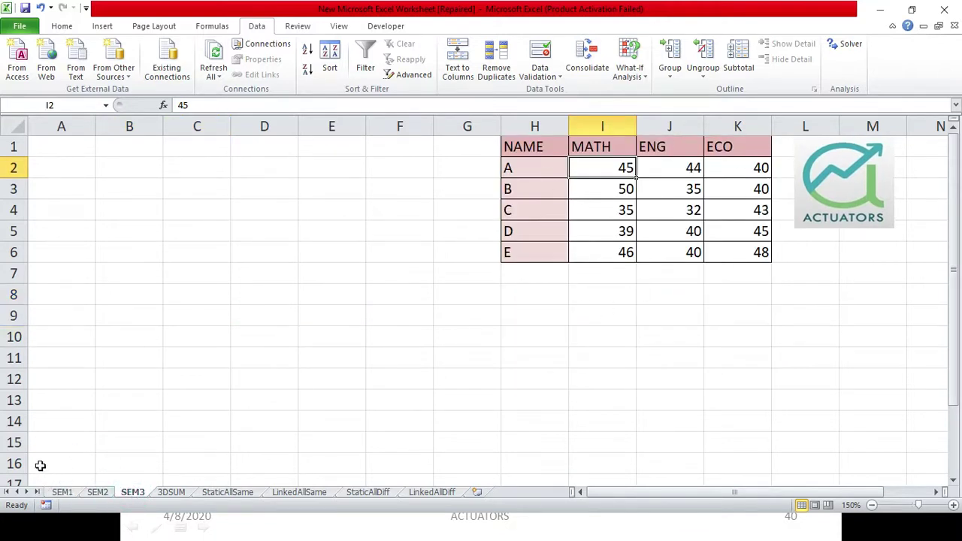
pyautogui.click(236, 494)
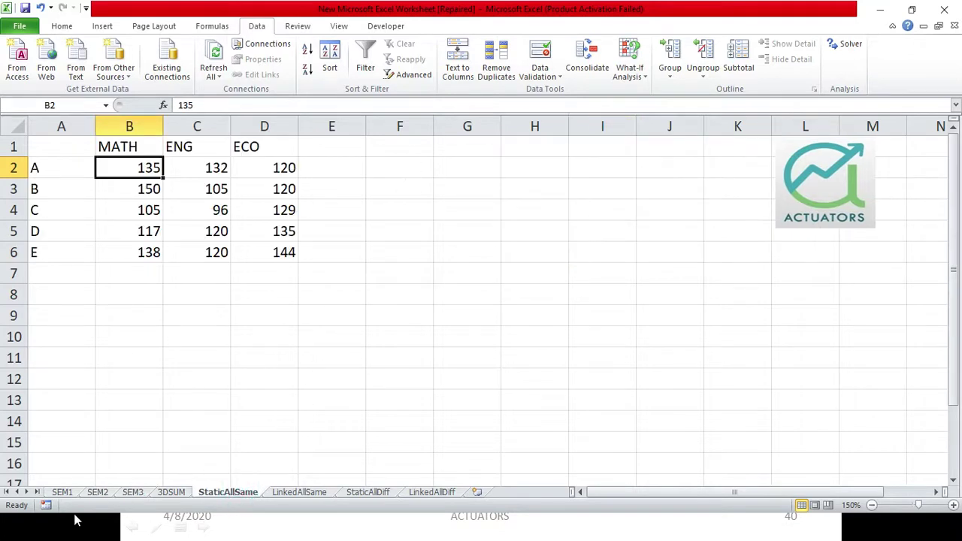
pyautogui.hotkey('alt', 'Tab')
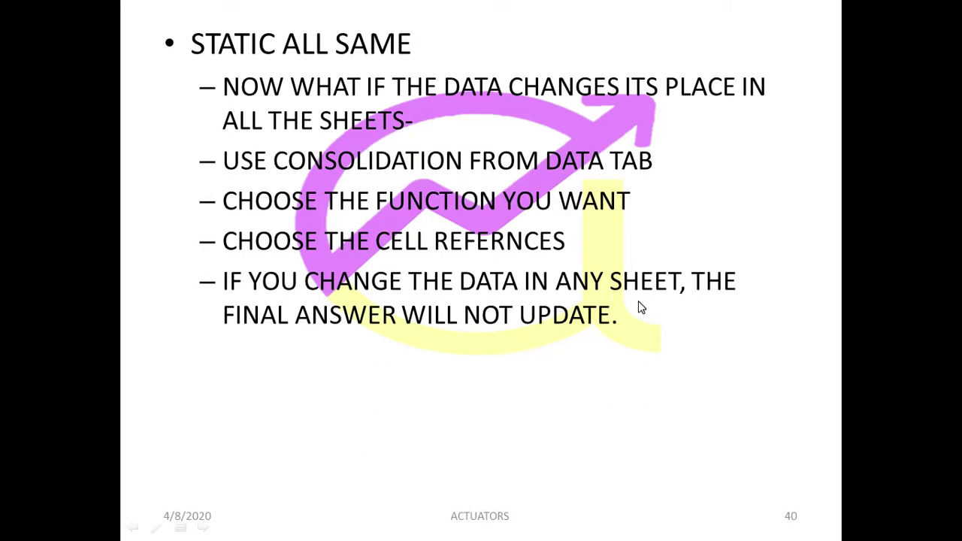
pyautogui.hotkey('alt', 'Tab')
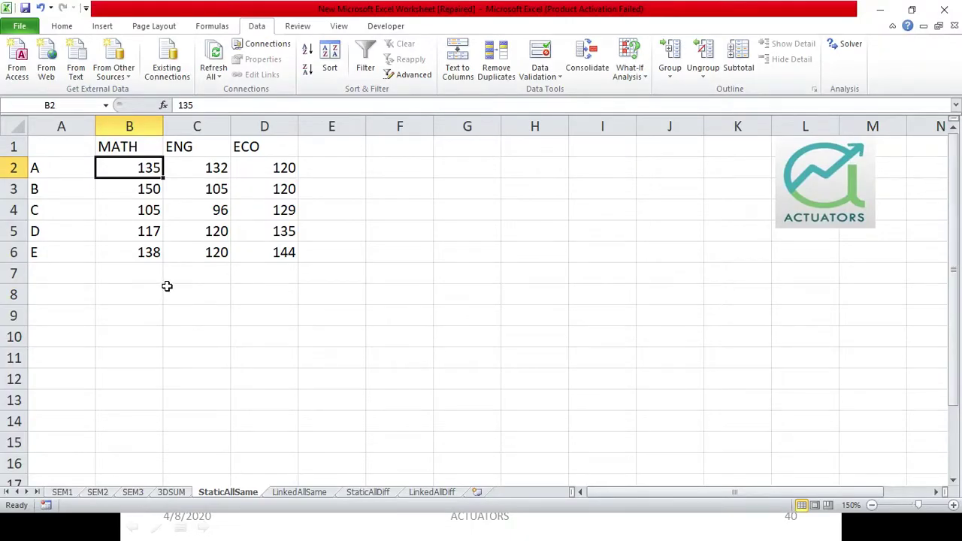
# Change A's MATH score in SEM1 cell I8 to 40
pyautogui.click(167, 288)
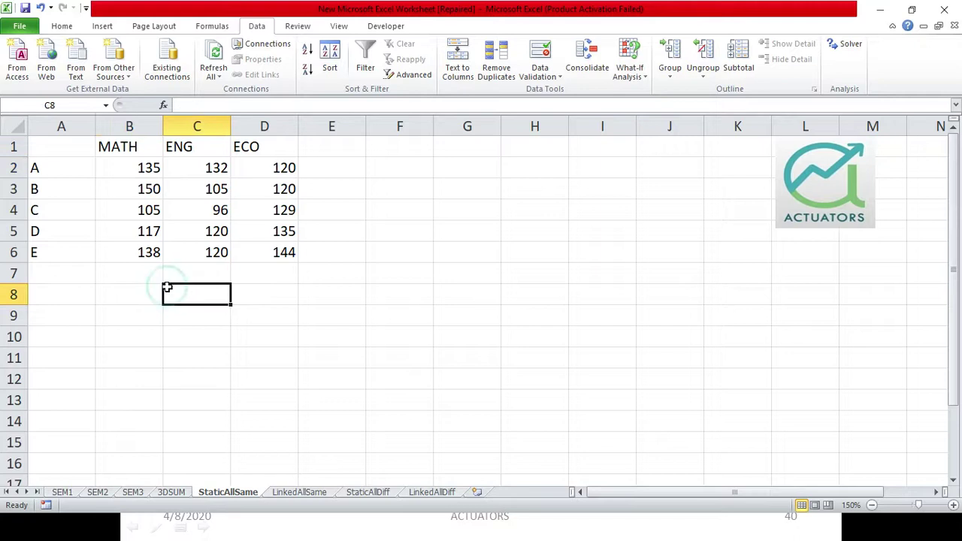
pyautogui.click(62, 492)
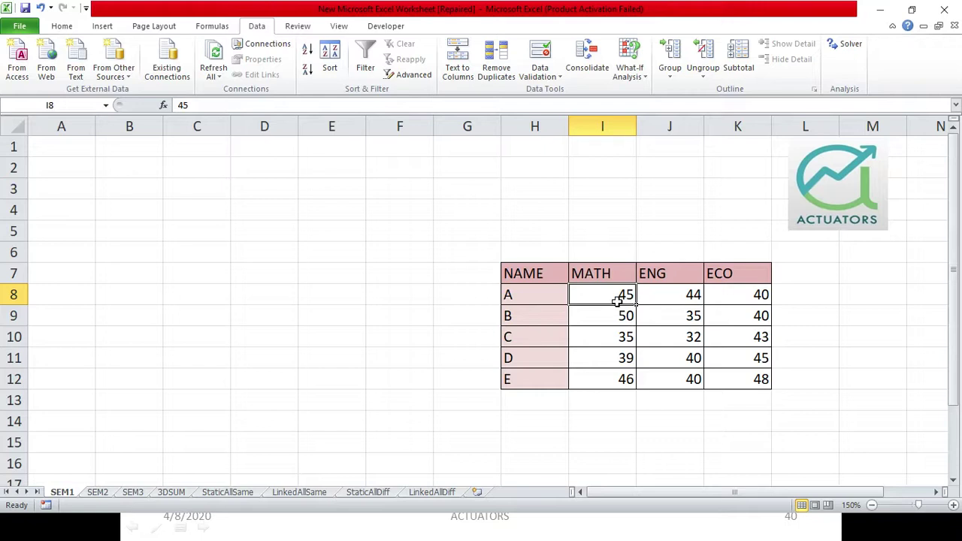
pyautogui.write('40')
pyautogui.press('Return')
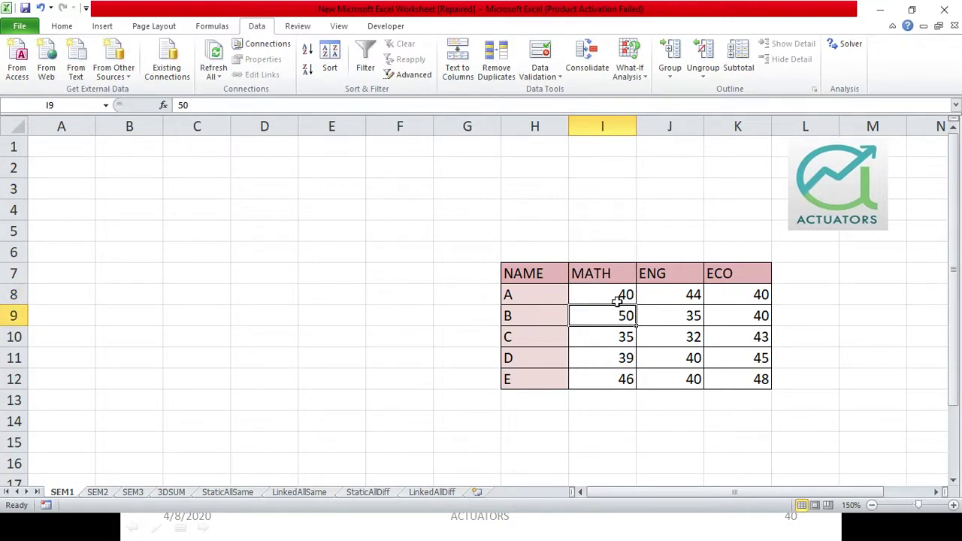
# Confirm StaticAllSame B2 still shows 135 against the source sheets, then open LinkedAllSame
pyautogui.click(209, 492)
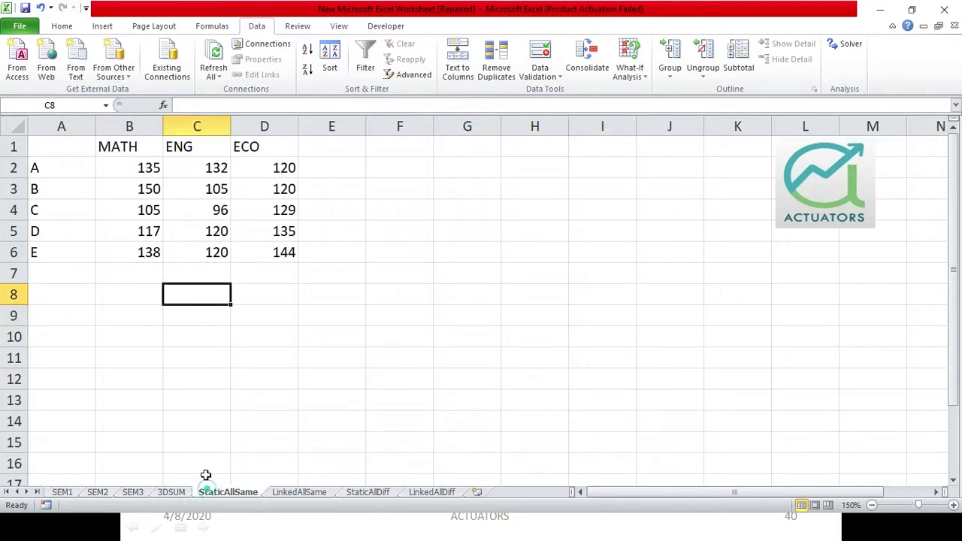
pyautogui.click(152, 168)
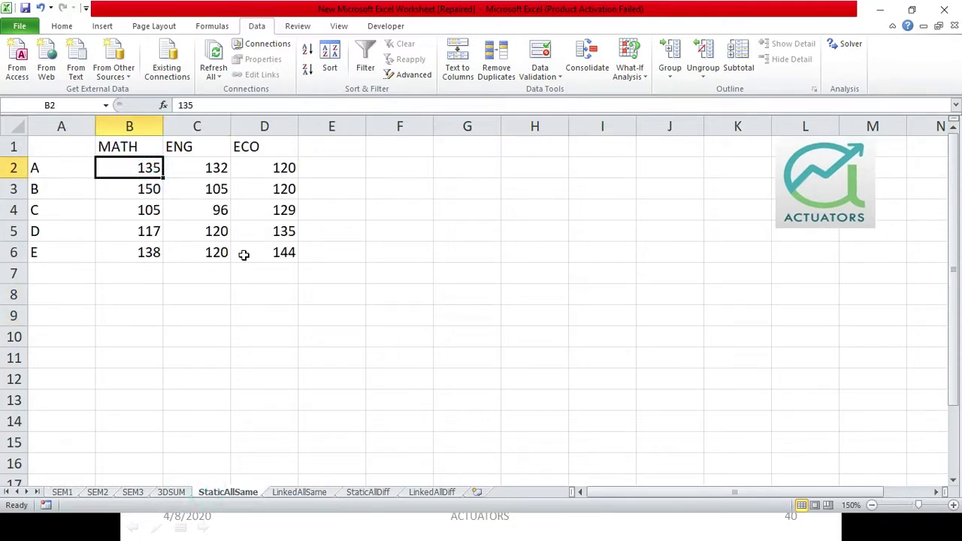
pyautogui.click(63, 493)
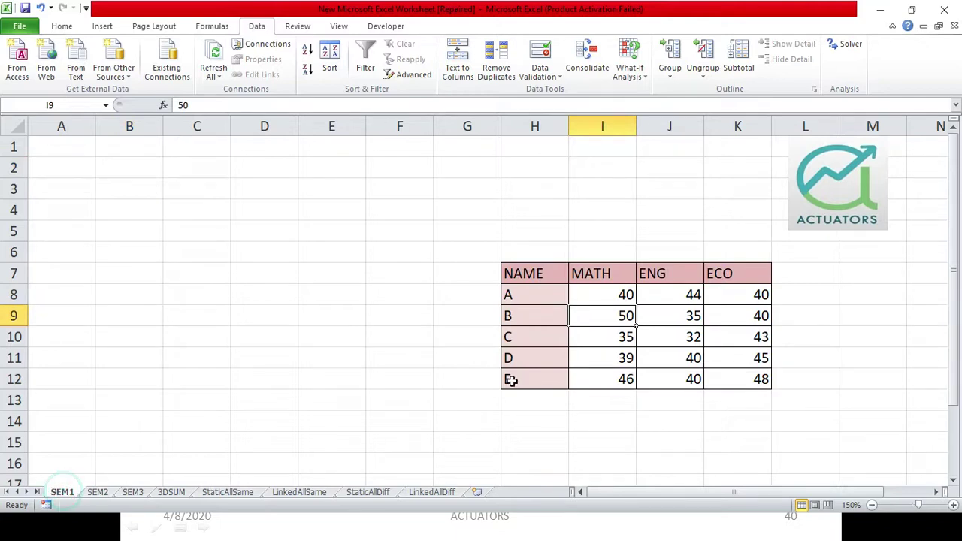
pyautogui.click(628, 295)
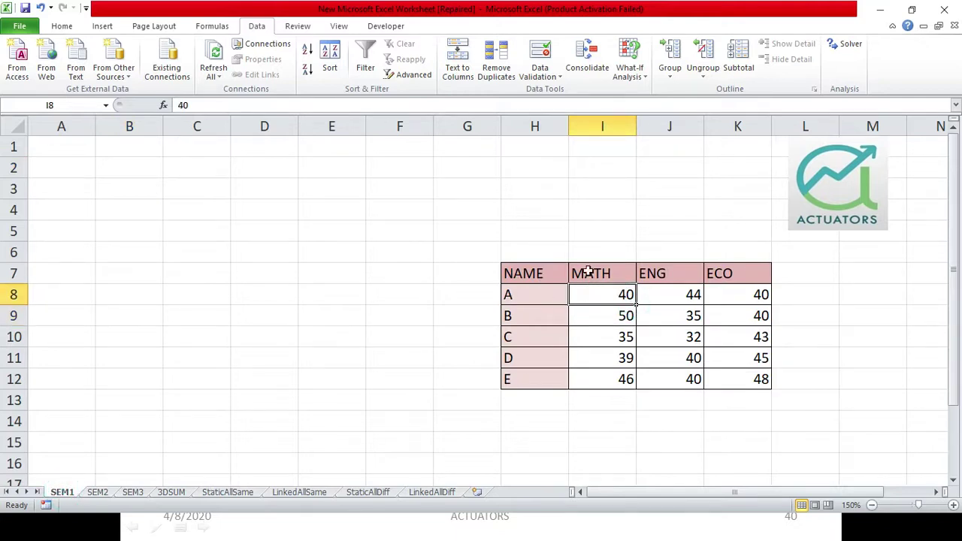
pyautogui.click(113, 493)
pyautogui.click(187, 340)
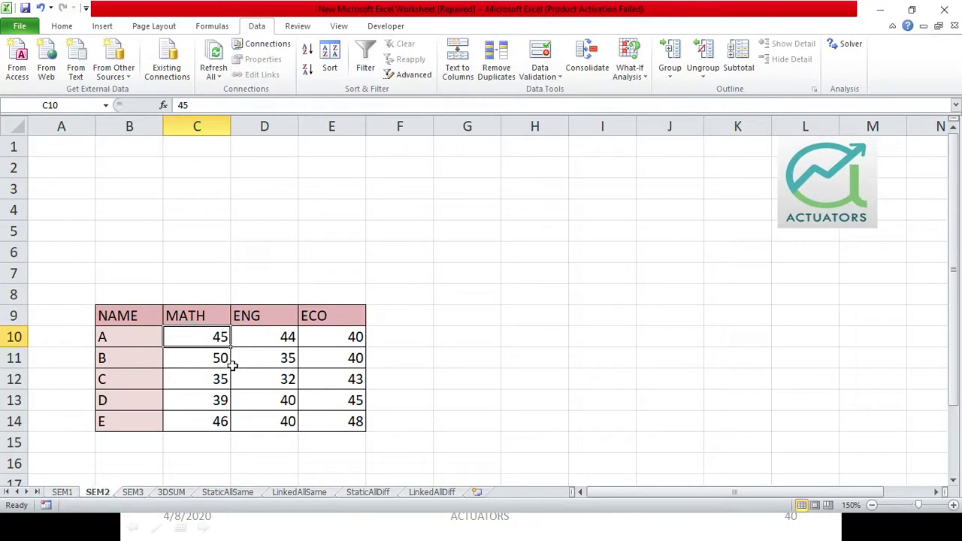
pyautogui.click(143, 493)
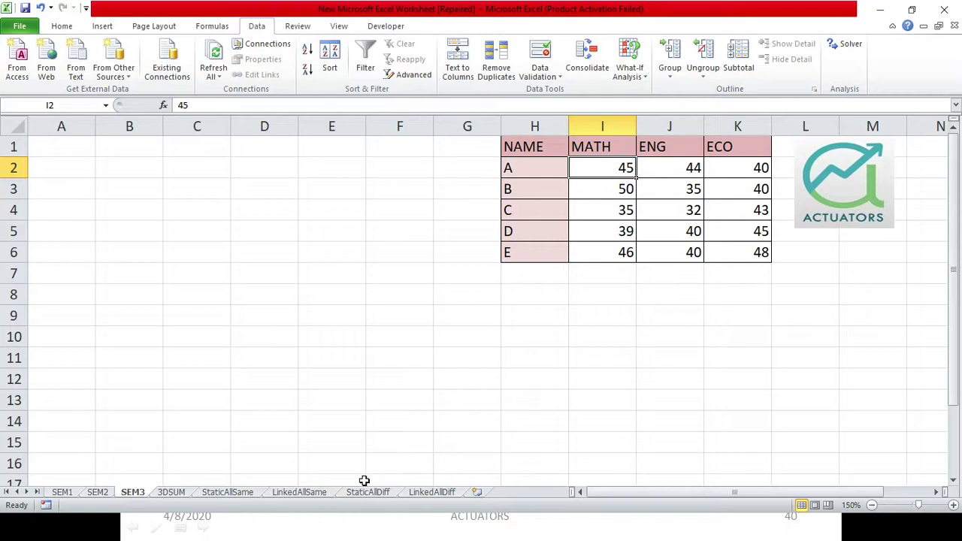
pyautogui.click(227, 493)
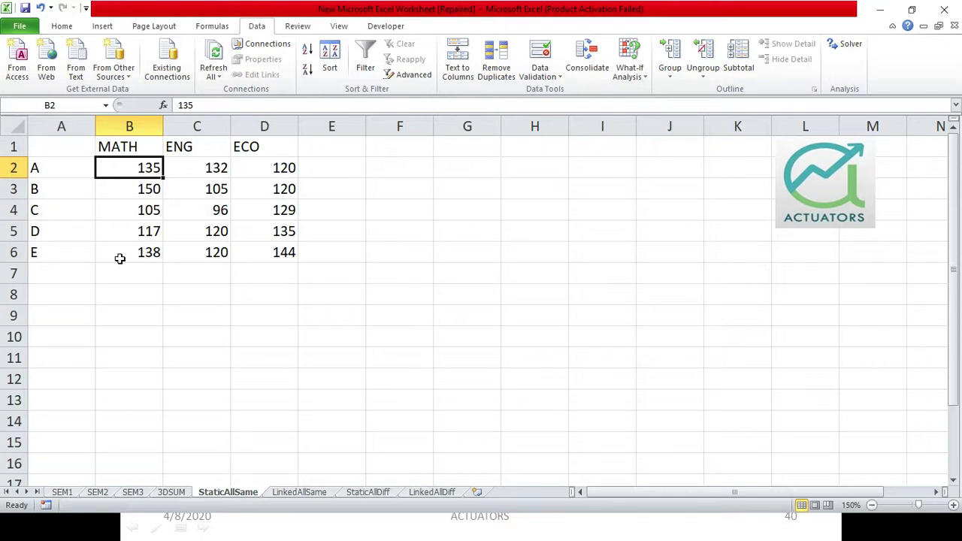
pyautogui.click(294, 493)
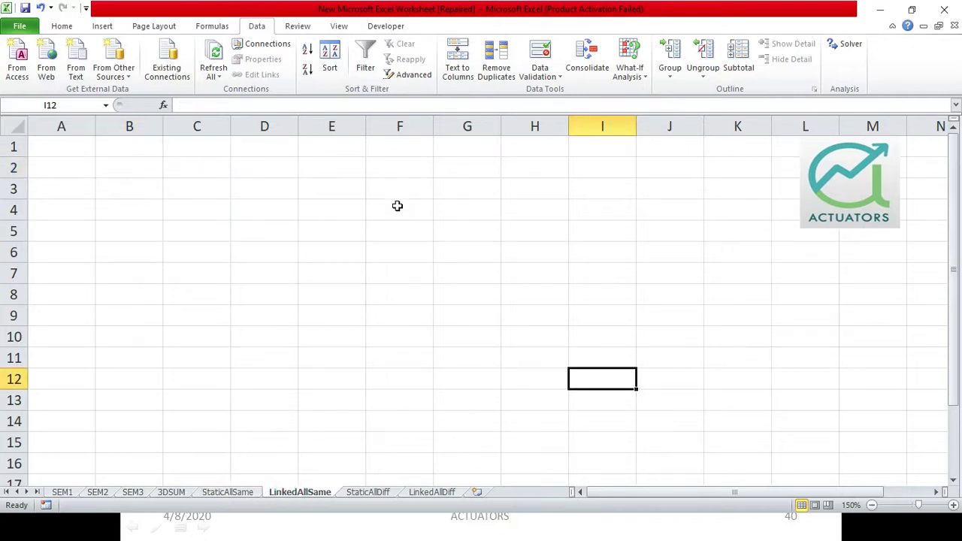
# Start a Consolidate at A1 and add SEM1!H7:K12 as the first source
pyautogui.click(66, 151)
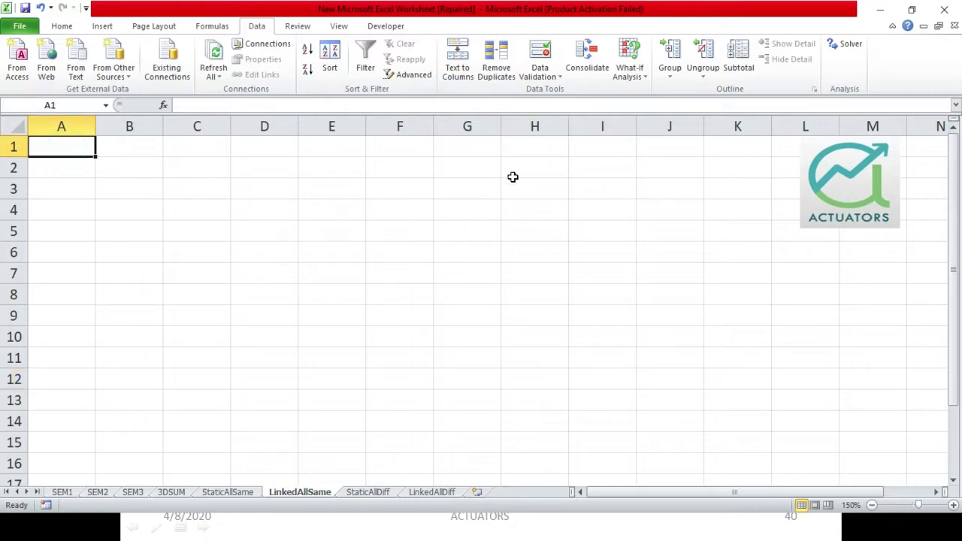
pyautogui.click(595, 70)
pyautogui.moveTo(280, 64); pyautogui.dragTo(351, 133)
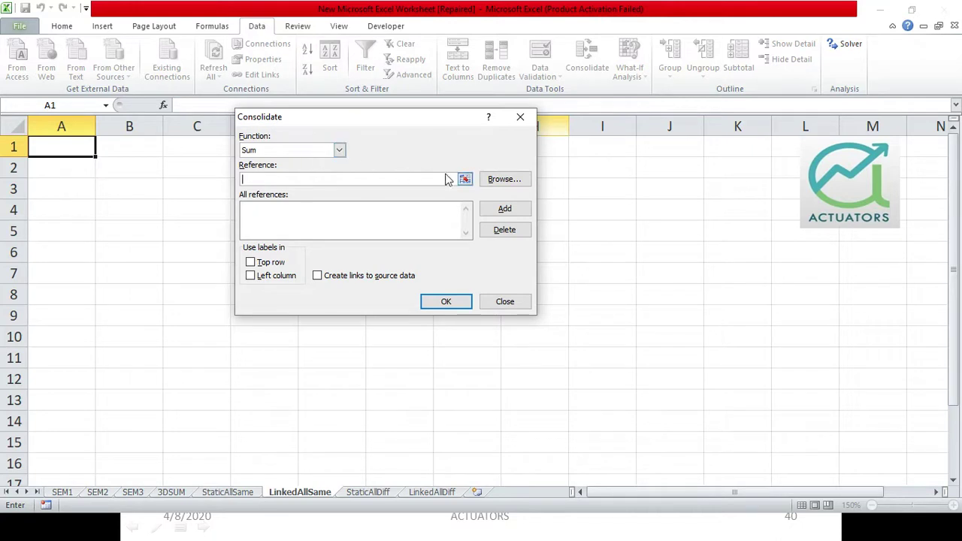
pyautogui.click(465, 181)
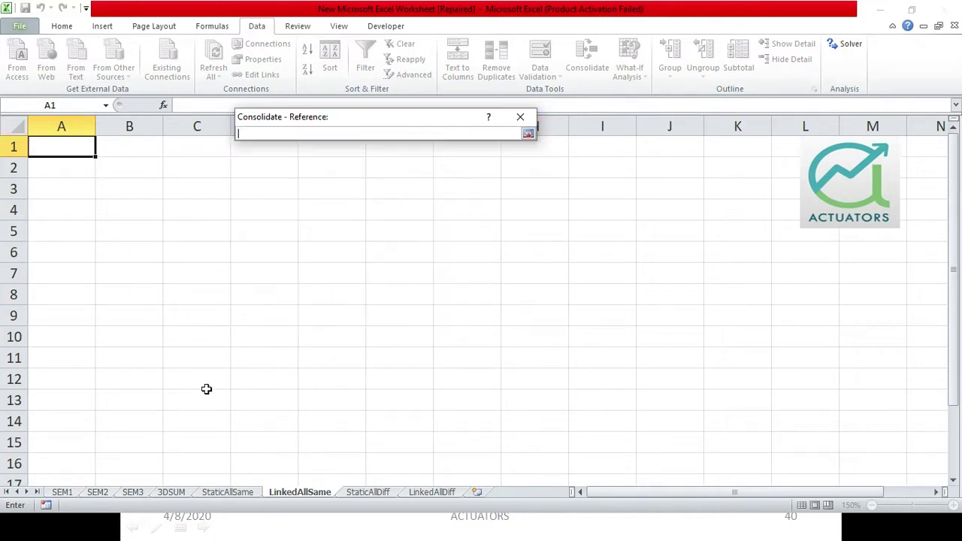
pyautogui.click(62, 492)
pyautogui.moveTo(562, 273); pyautogui.dragTo(726, 375)
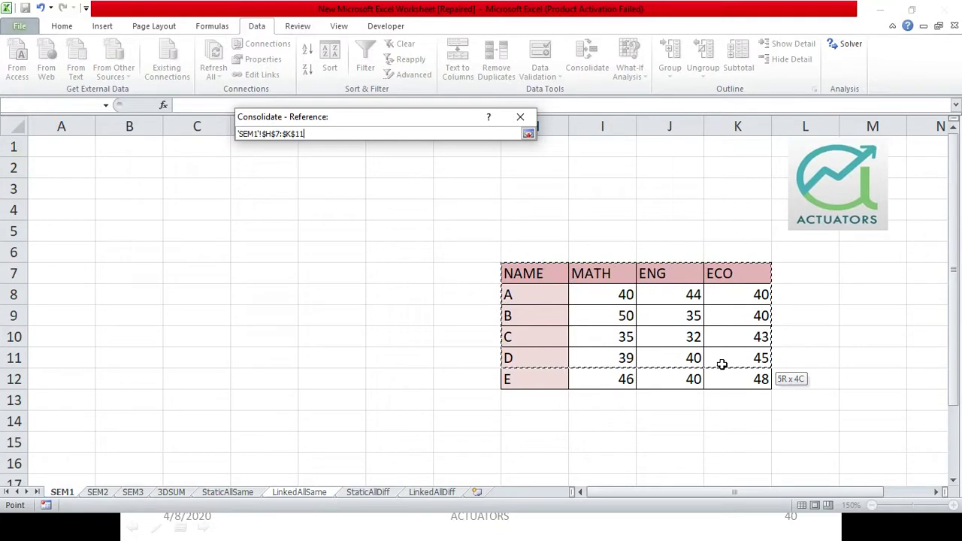
pyautogui.click(528, 134)
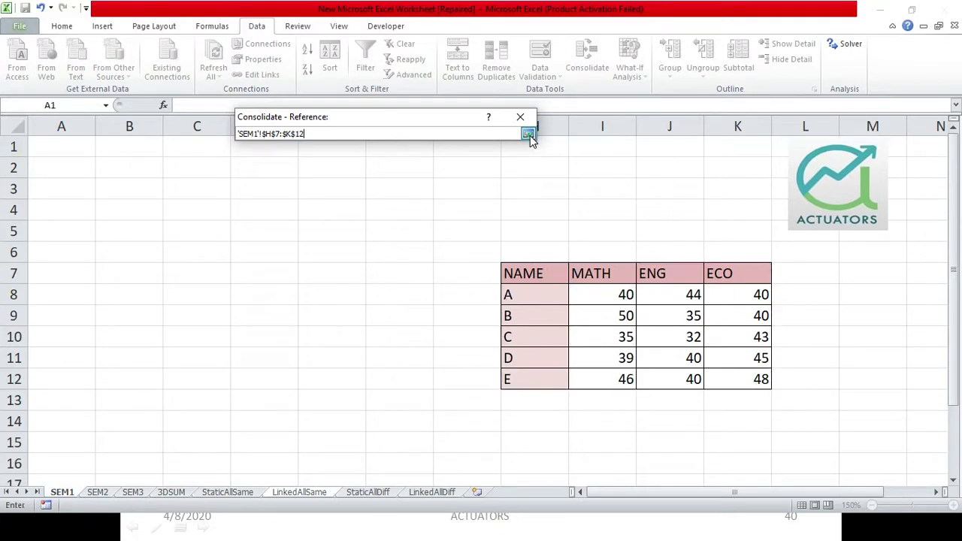
pyautogui.click(519, 208)
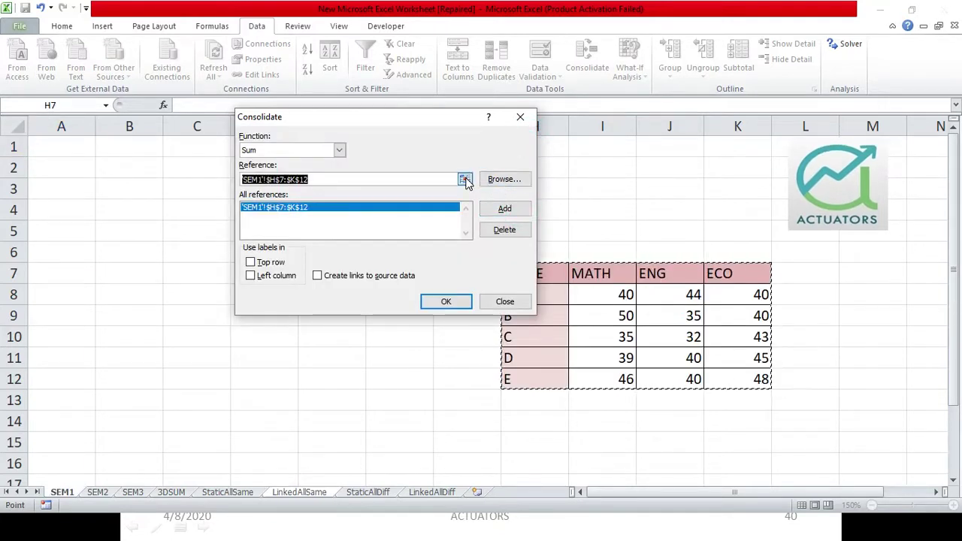
# Add SEM2!B9:E14 as a source and pick SEM3!H1:K6 as the next reference
pyautogui.click(465, 181)
pyautogui.click(97, 493)
pyautogui.moveTo(149, 316)
pyautogui.mouseDown()
pyautogui.moveTo(314, 407)
pyautogui.moveTo(320, 426)
pyautogui.mouseUp()
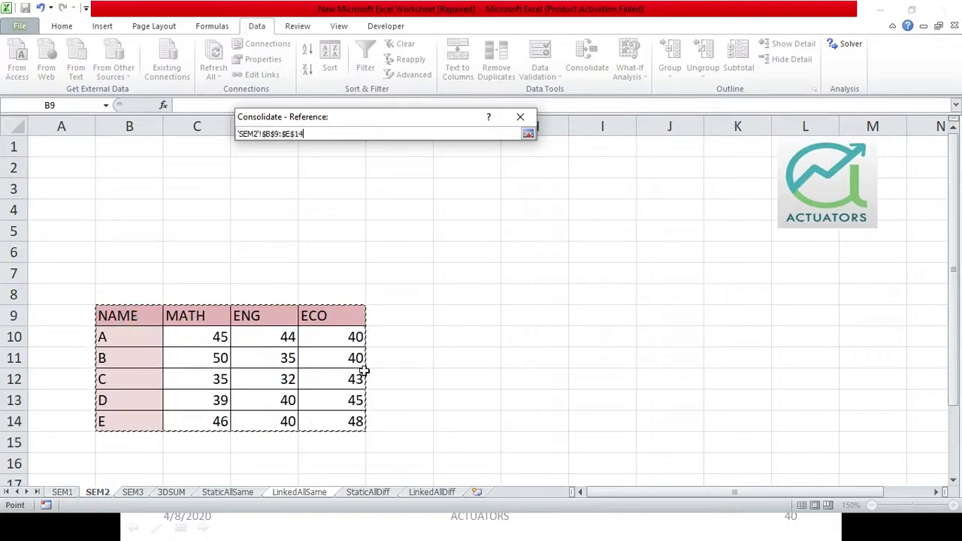
pyautogui.click(528, 134)
pyautogui.click(504, 209)
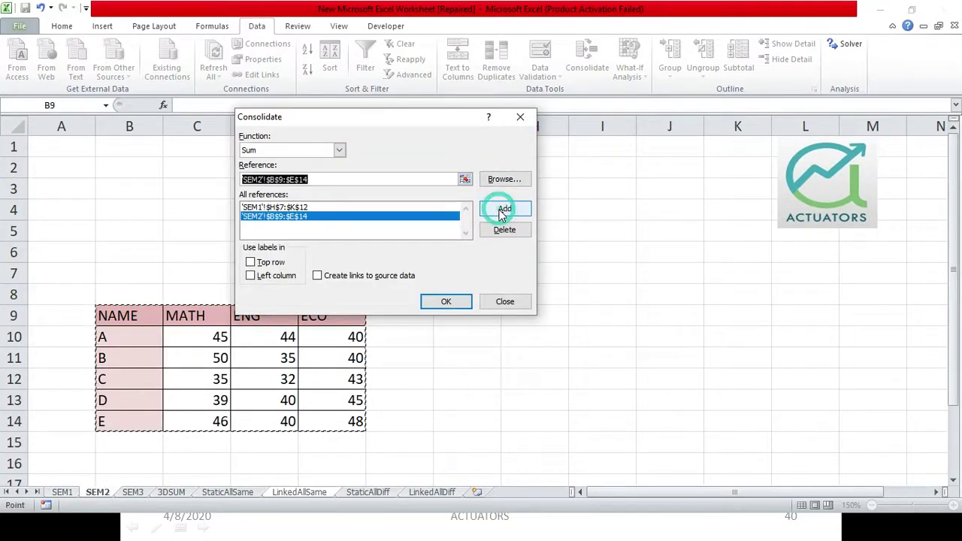
pyautogui.click(466, 180)
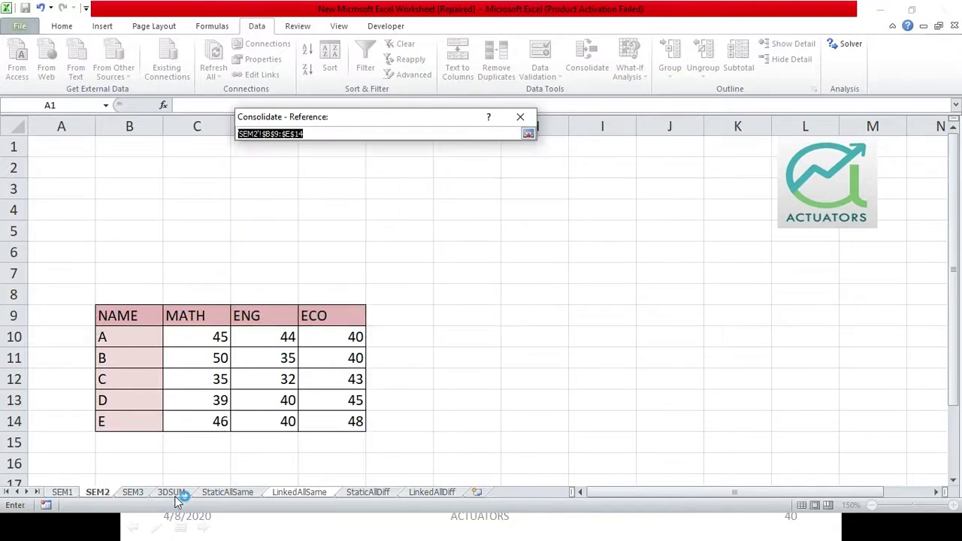
pyautogui.click(132, 493)
pyautogui.moveTo(526, 147); pyautogui.dragTo(740, 253)
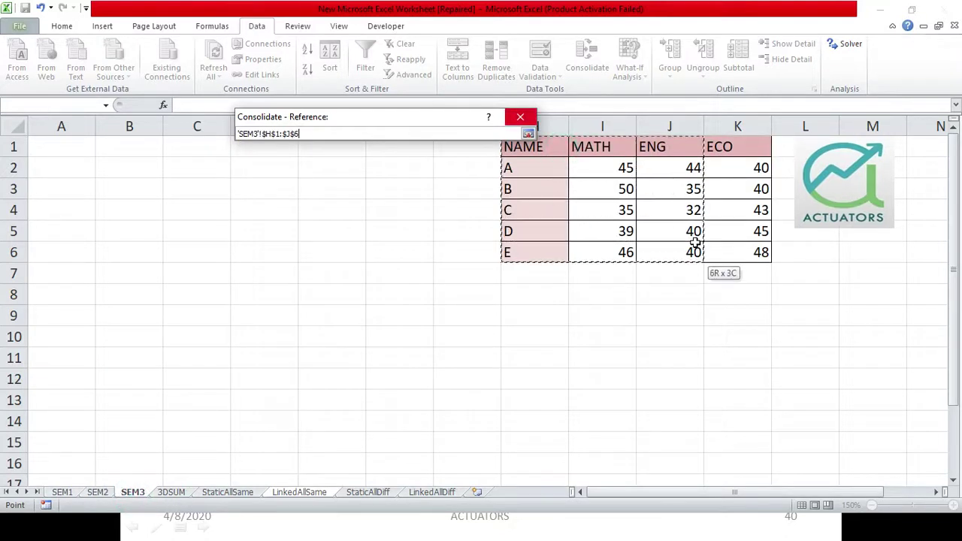
pyautogui.click(528, 134)
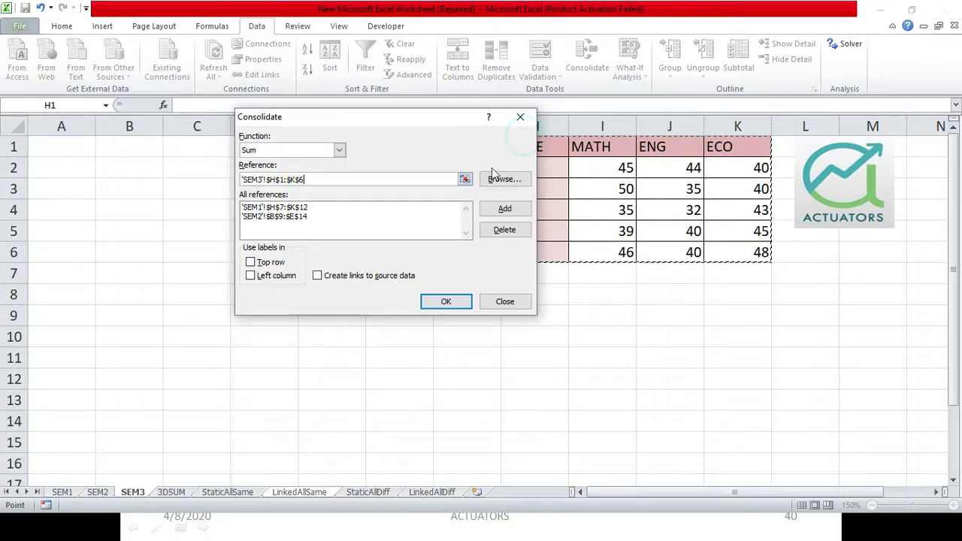
# Add SEM3's range, enable Top row labels and Create links to source data, and consolidate
pyautogui.click(493, 214)
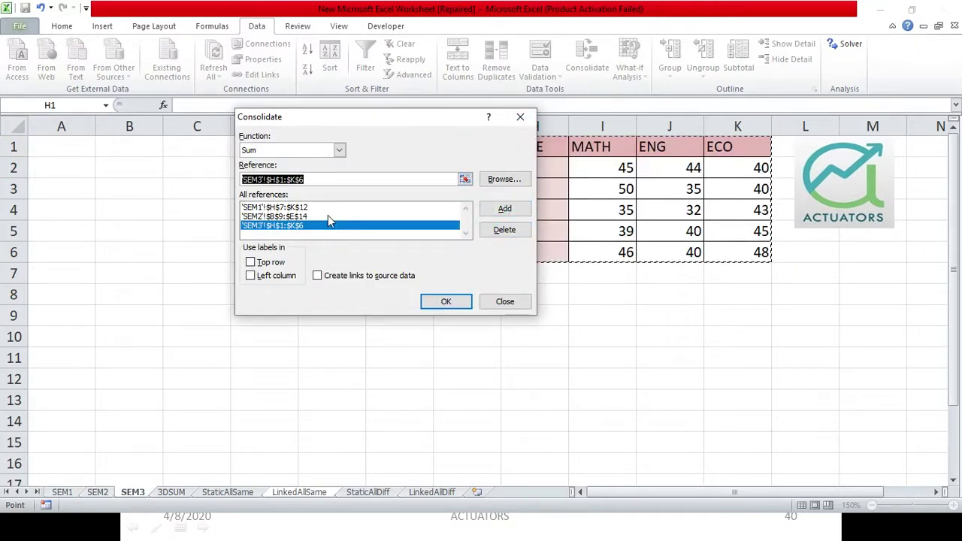
pyautogui.click(269, 262)
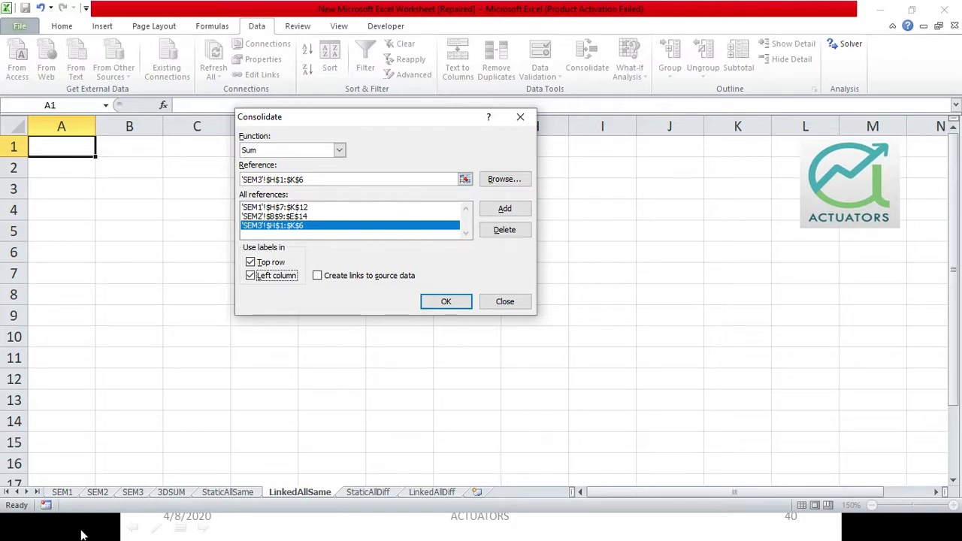
pyautogui.click(319, 276)
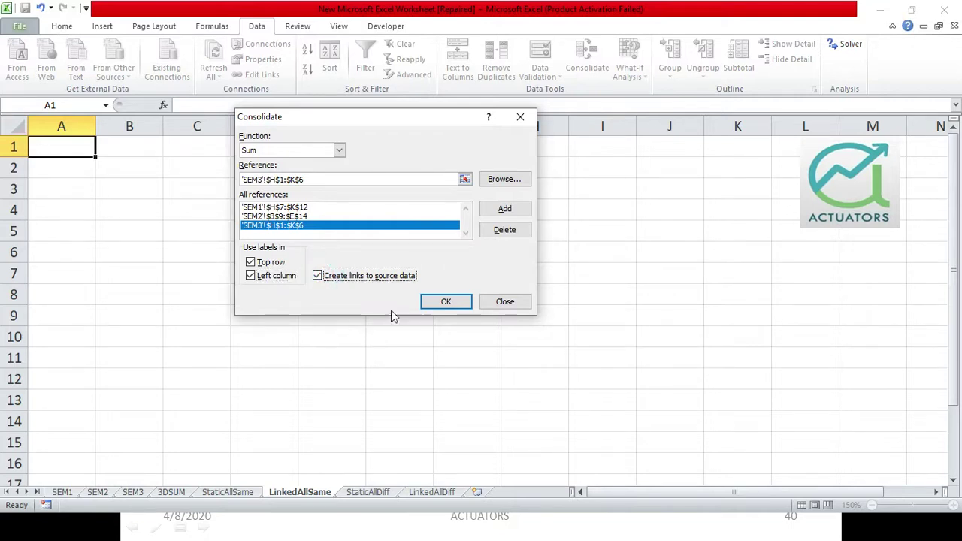
pyautogui.click(464, 303)
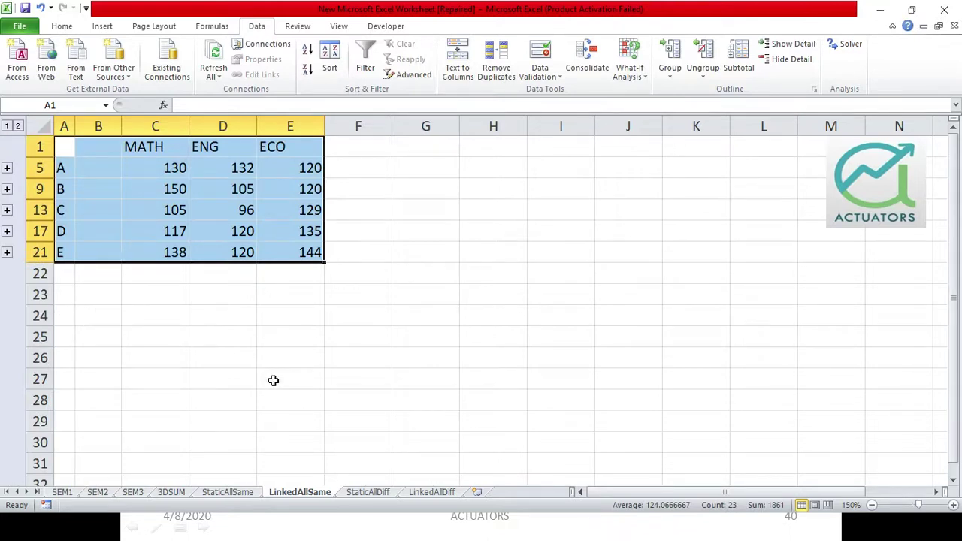
# Inspect A's MATH total formula, then set SEM1 I8 to 45 and recheck LinkedAllSame
pyautogui.click(211, 288)
pyautogui.click(179, 166)
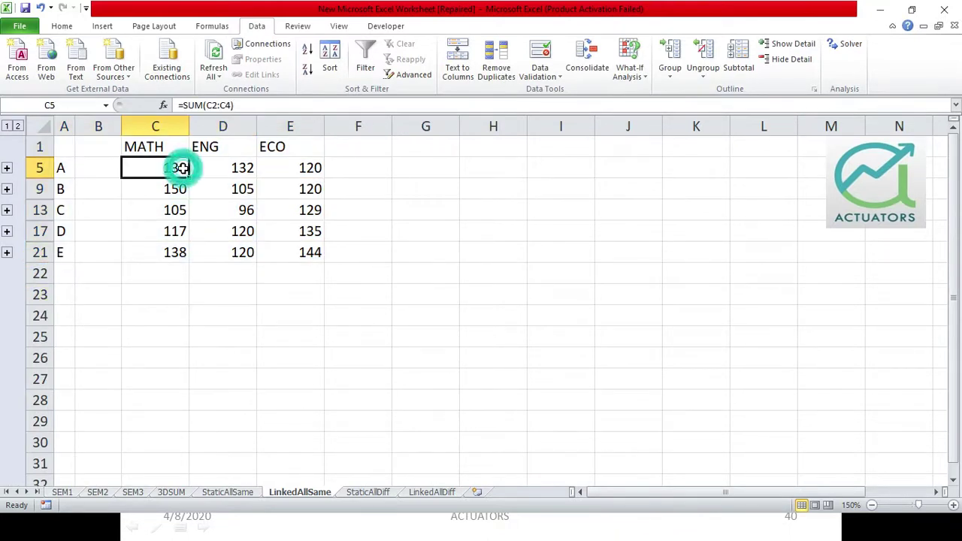
pyautogui.click(63, 495)
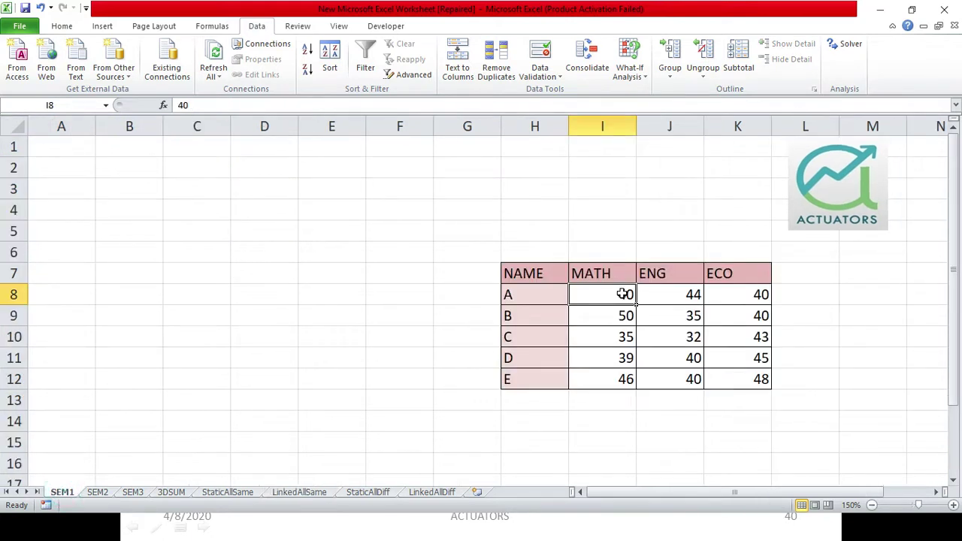
pyautogui.write('45')
pyautogui.press('Return')
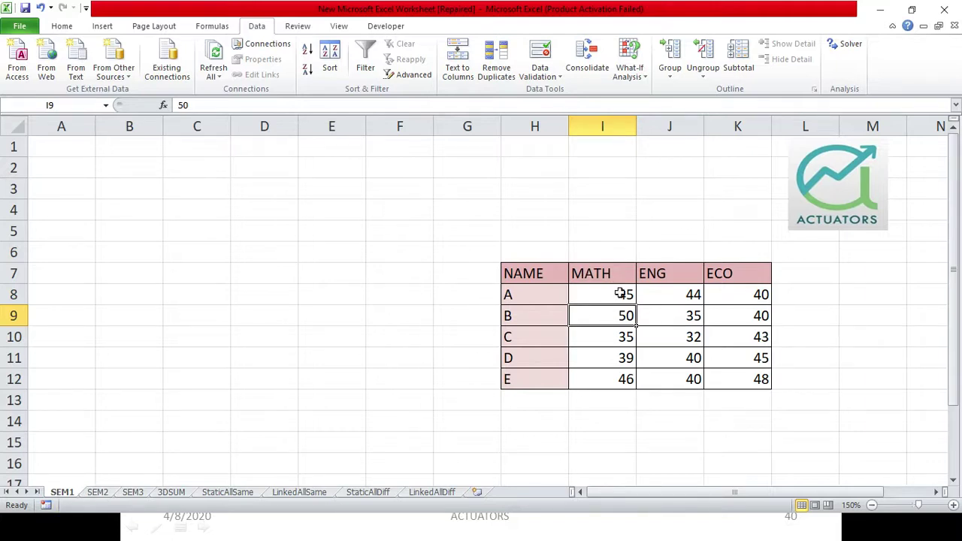
pyautogui.click(321, 492)
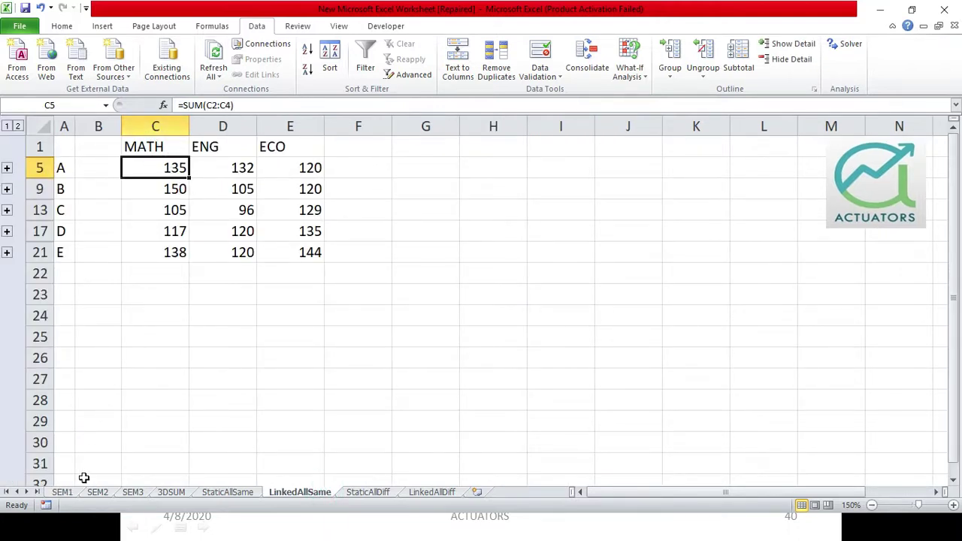
# Set A's SEM1 MATH score in I8 to 50 and view LinkedAllSame's updated total
pyautogui.click(63, 492)
pyautogui.click(597, 295)
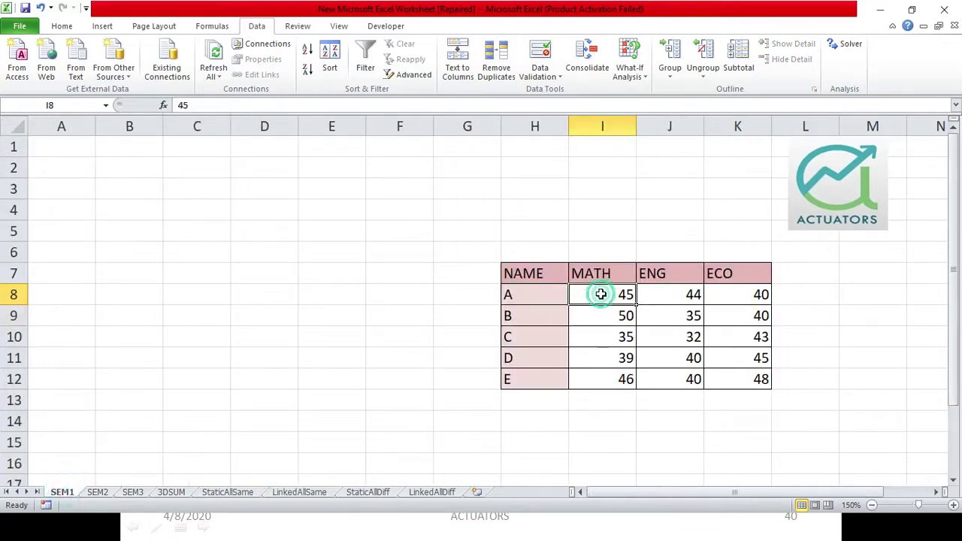
pyautogui.write('5')
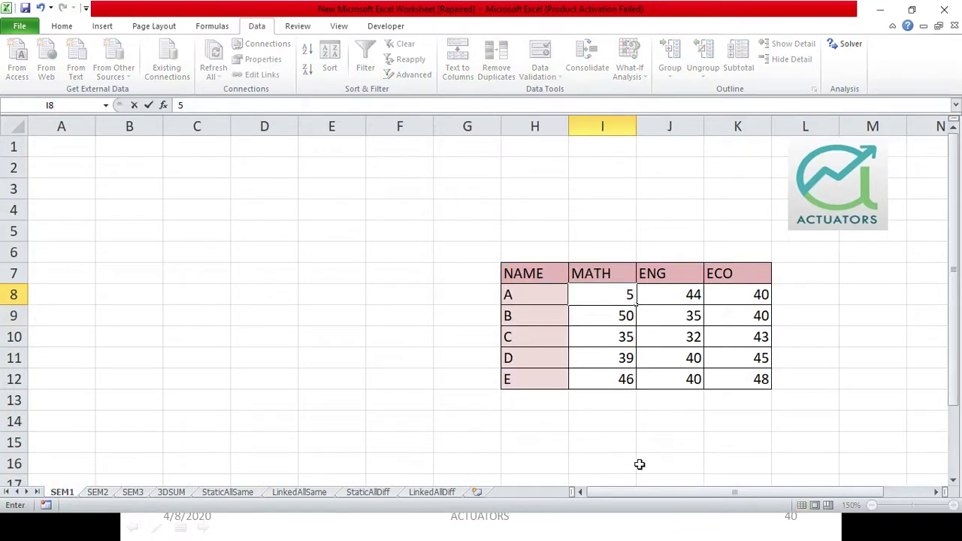
pyautogui.press('Return')
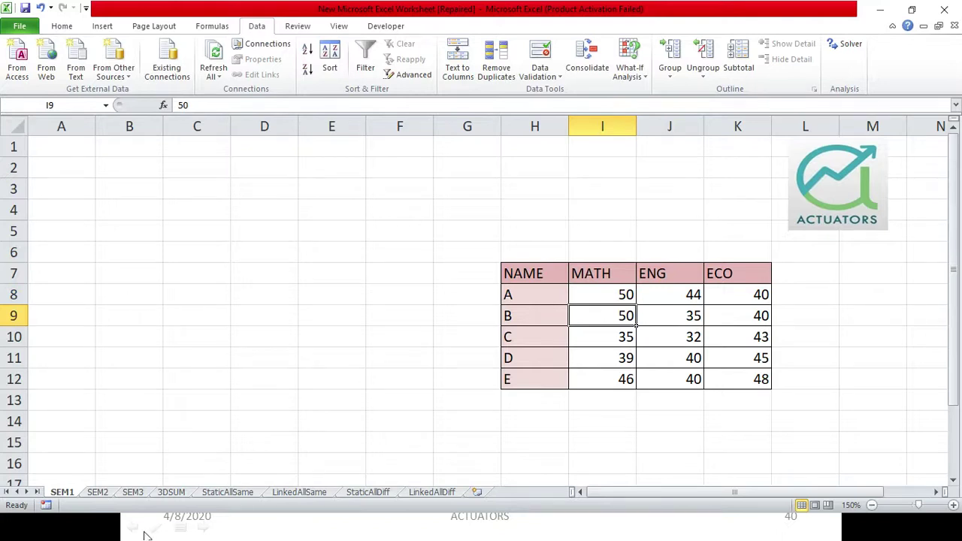
pyautogui.click(280, 495)
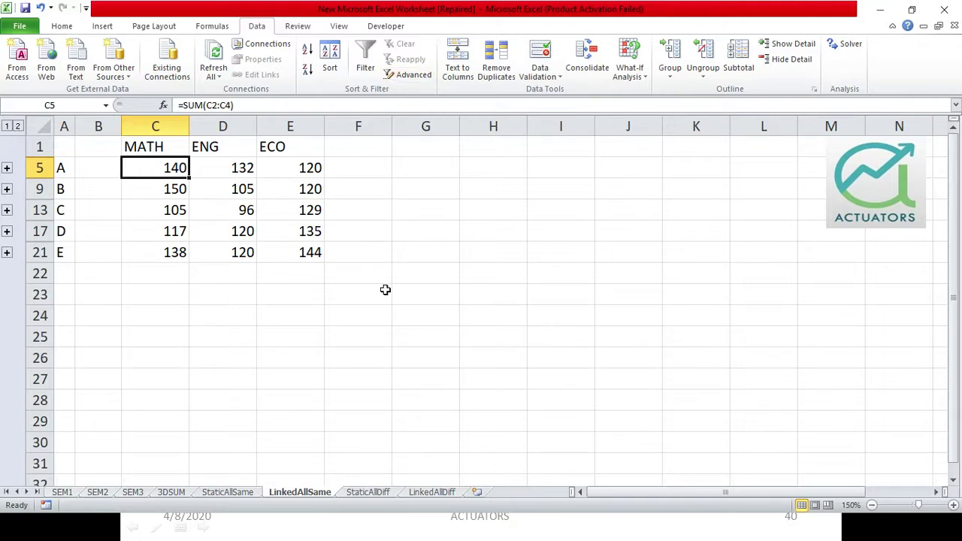
# Toggle outline levels 2 and 1, expand A's group, and autofit column B
pyautogui.click(18, 126)
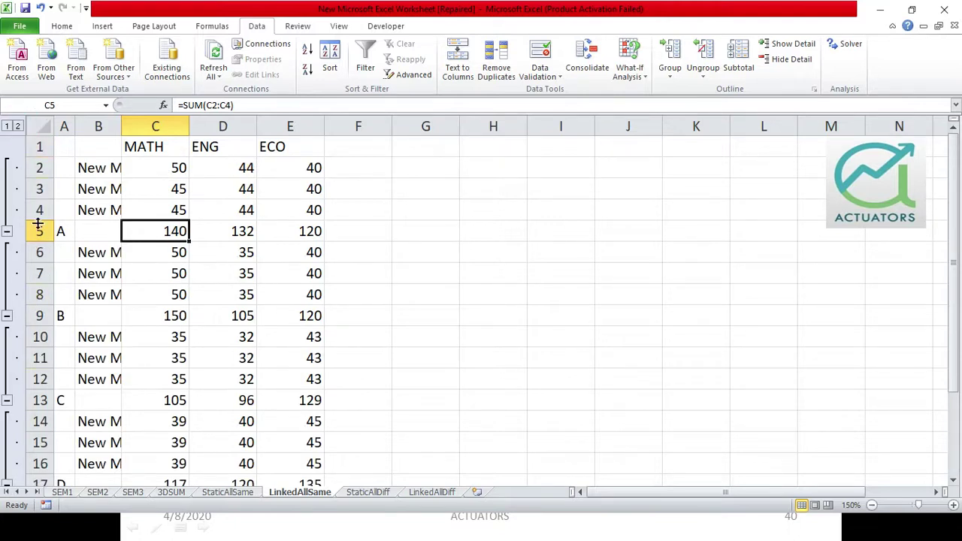
pyautogui.click(6, 127)
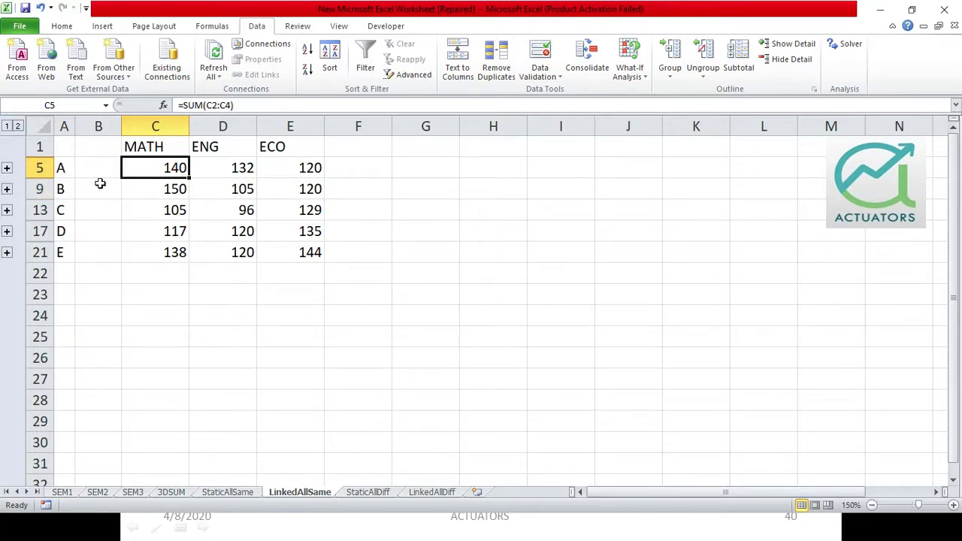
pyautogui.click(7, 168)
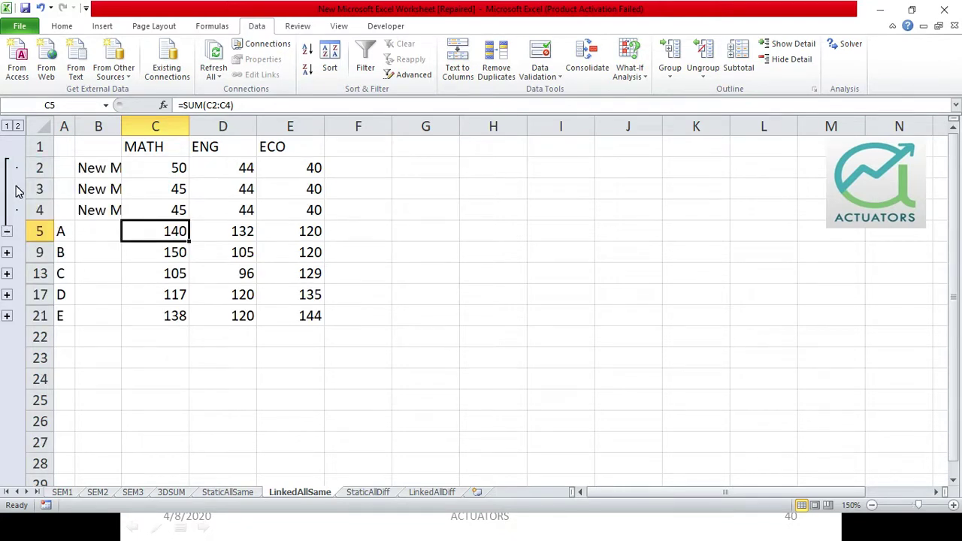
pyautogui.doubleClick(121, 126)
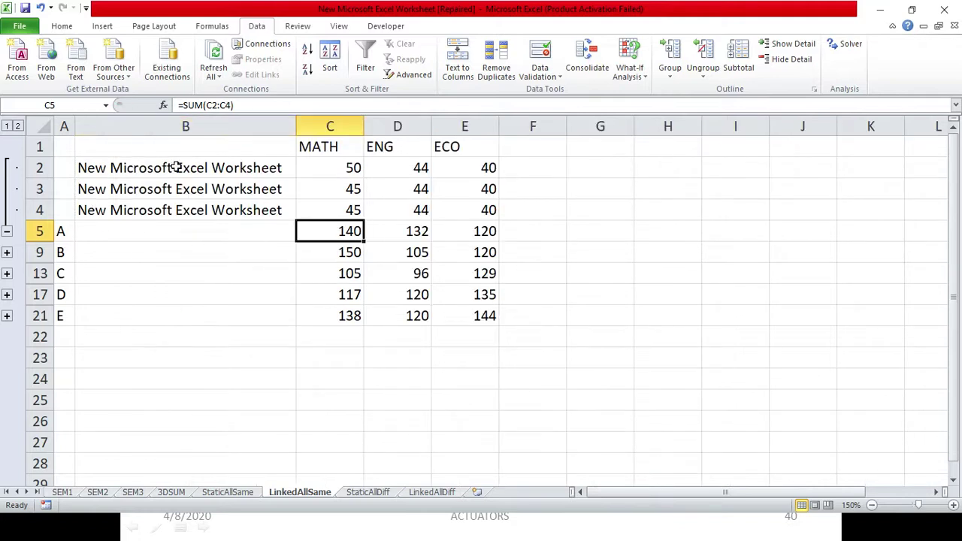
# Inspect the SEM1, SEM2 and SEM3 links in C2:C4 and the SUM in C5
pyautogui.click(333, 165)
pyautogui.click(337, 191)
pyautogui.click(336, 209)
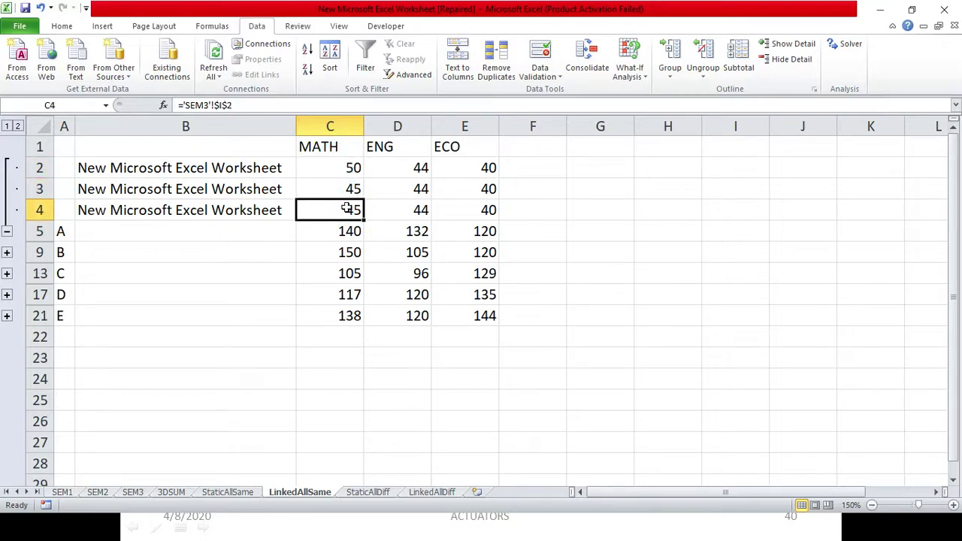
pyautogui.click(329, 229)
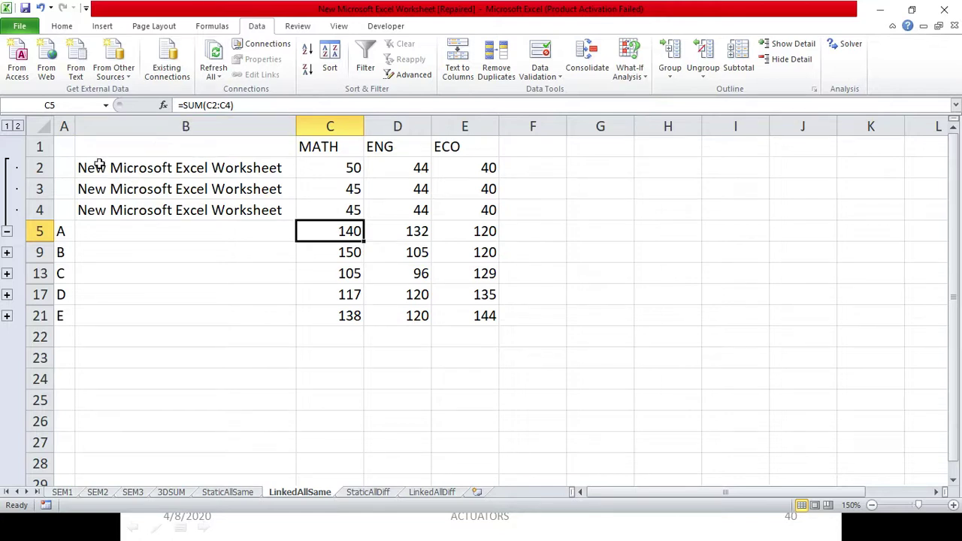
pyautogui.click(6, 252)
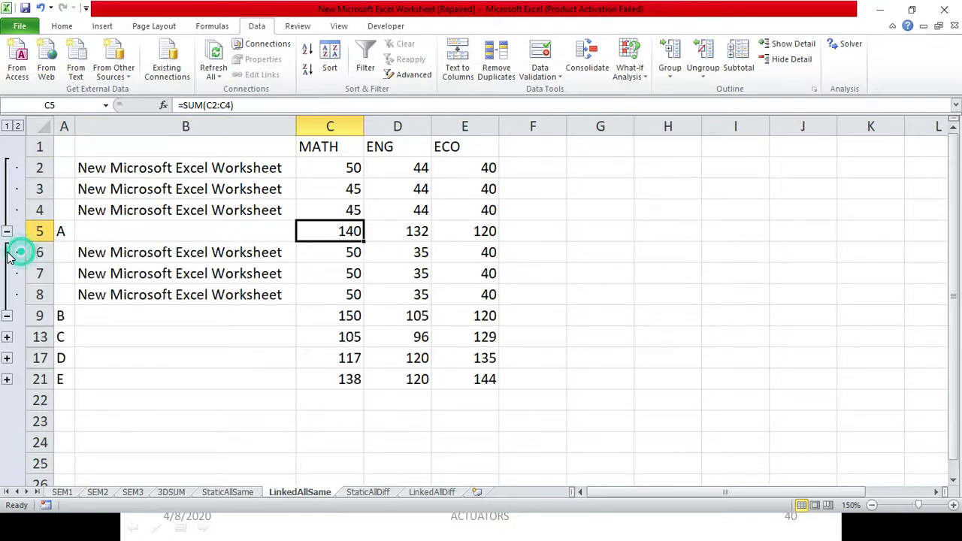
pyautogui.click(7, 315)
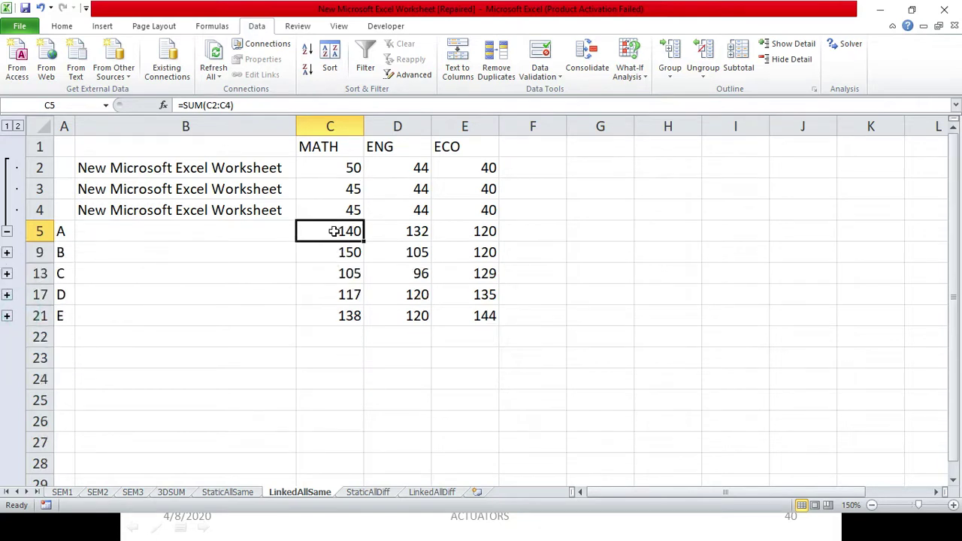
pyautogui.moveTo(352, 165); pyautogui.dragTo(351, 212)
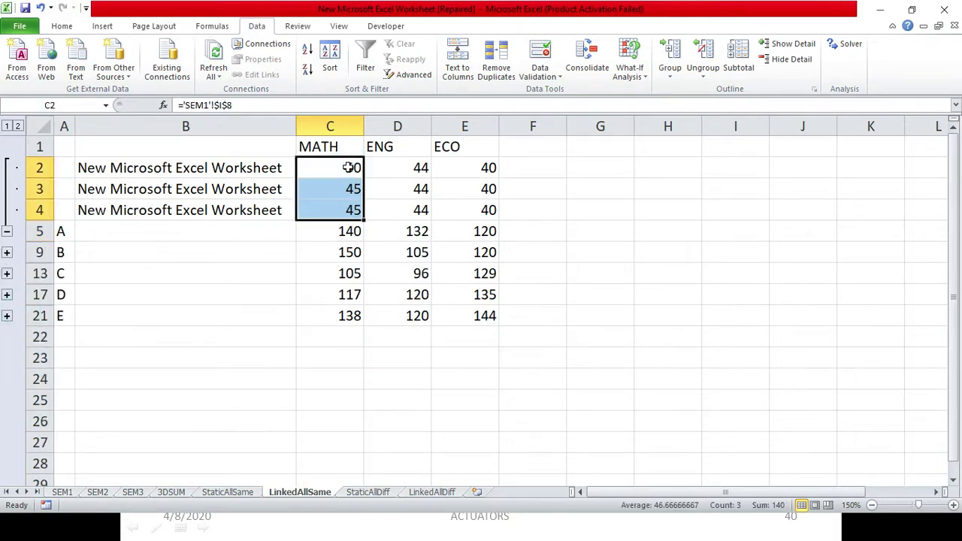
pyautogui.moveTo(227, 166); pyautogui.dragTo(241, 212)
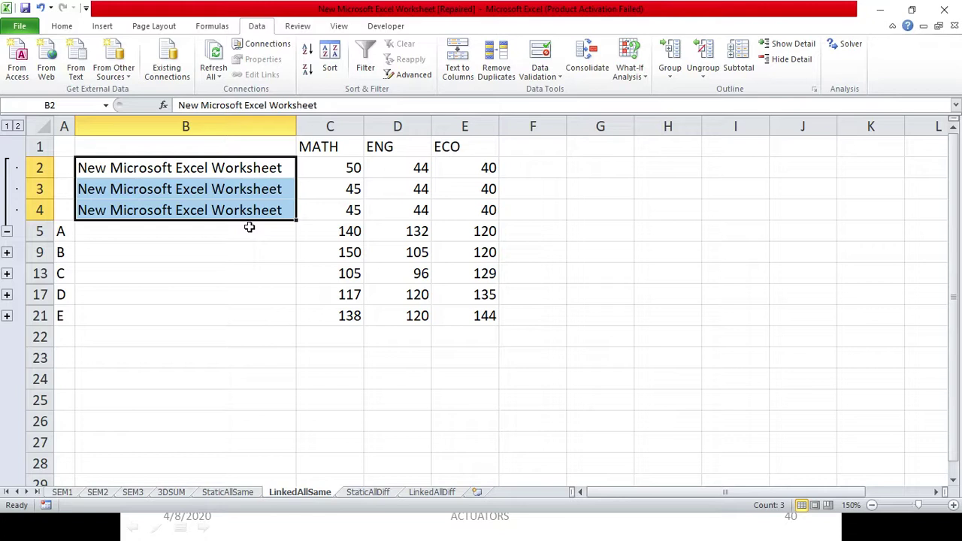
pyautogui.click(349, 231)
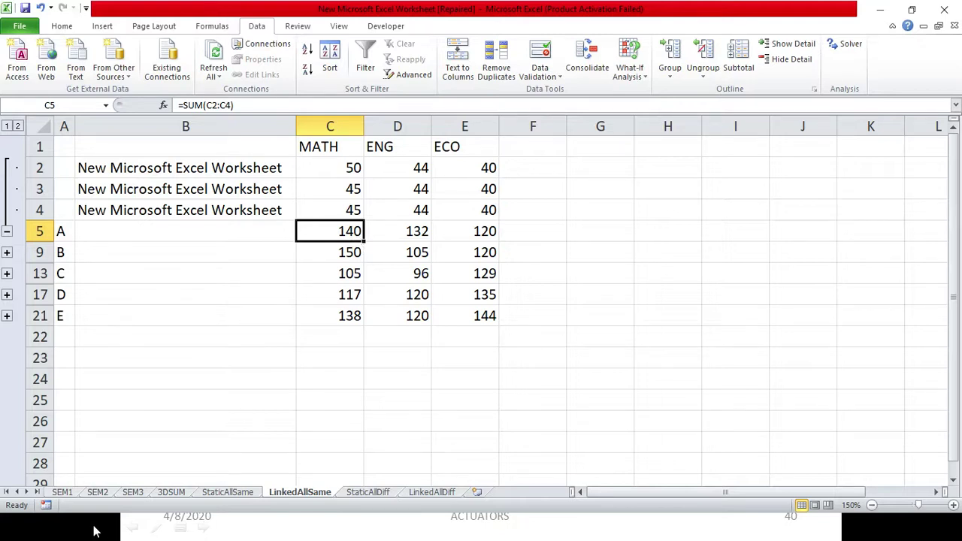
pyautogui.click(62, 492)
pyautogui.click(610, 293)
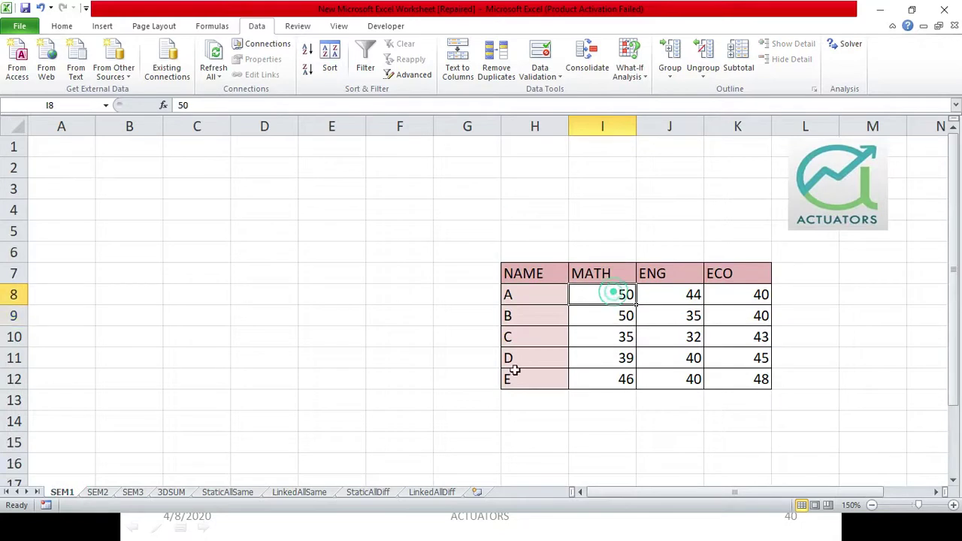
pyautogui.click(97, 491)
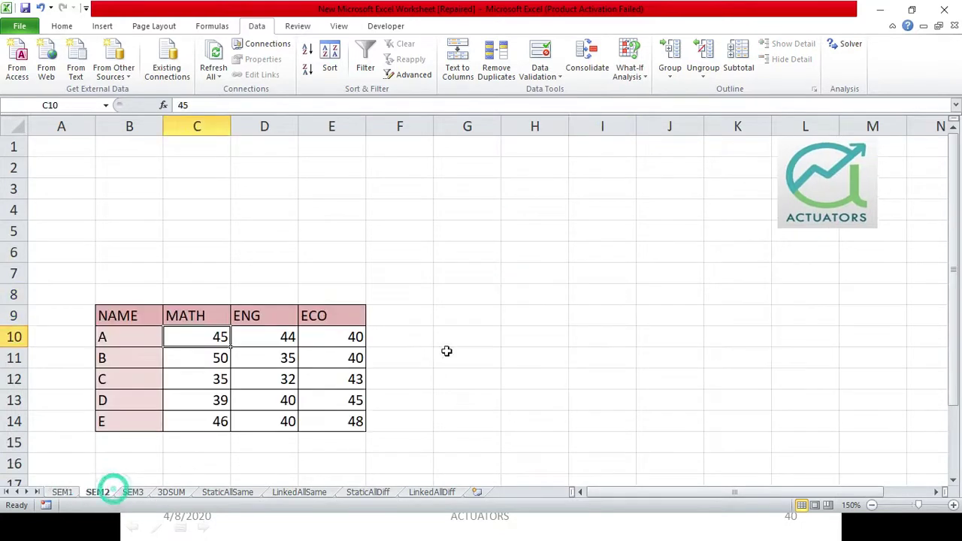
pyautogui.click(187, 340)
pyautogui.click(136, 492)
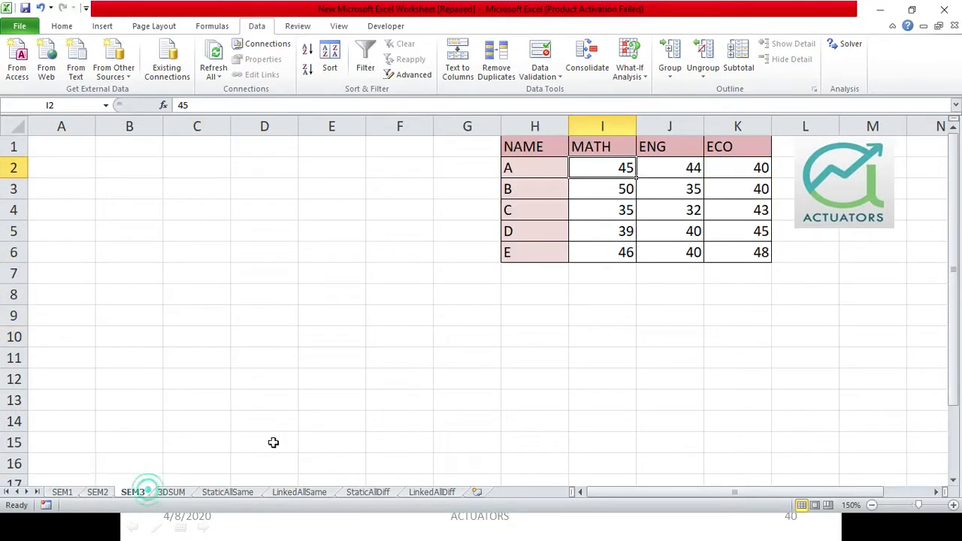
pyautogui.click(278, 496)
pyautogui.click(343, 167)
pyautogui.click(326, 192)
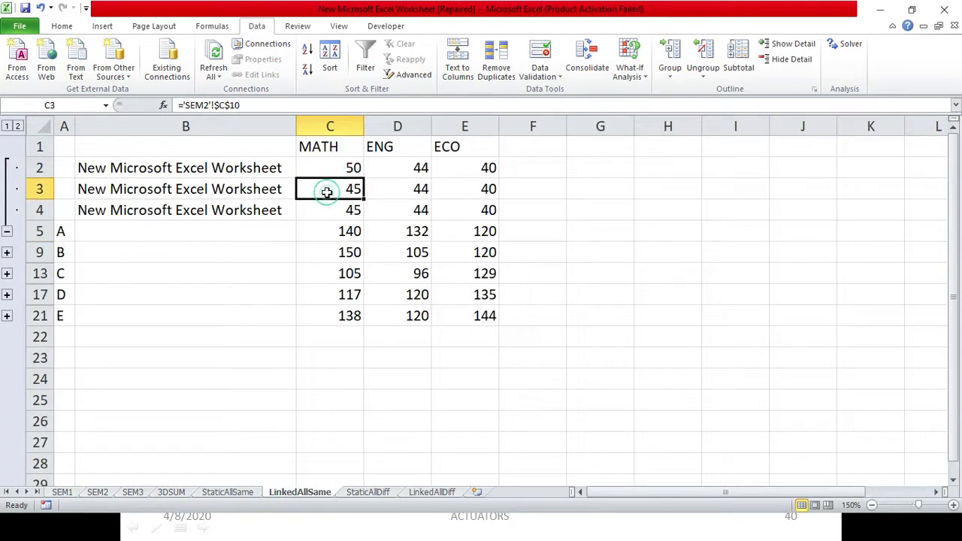
pyautogui.click(327, 210)
pyautogui.click(323, 230)
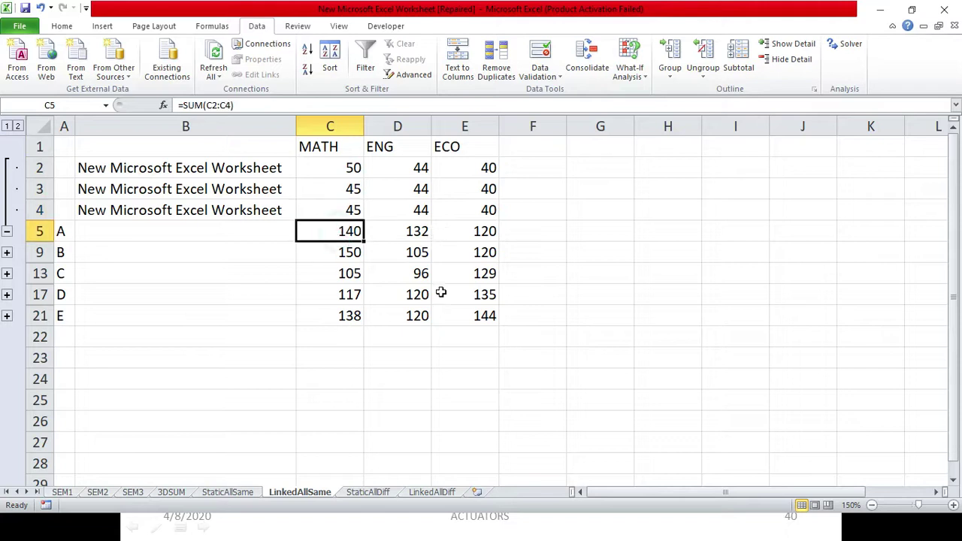
# Expand the LinkedAllSame outline to level 2, revealing every student's linked source rows
pyautogui.click(18, 126)
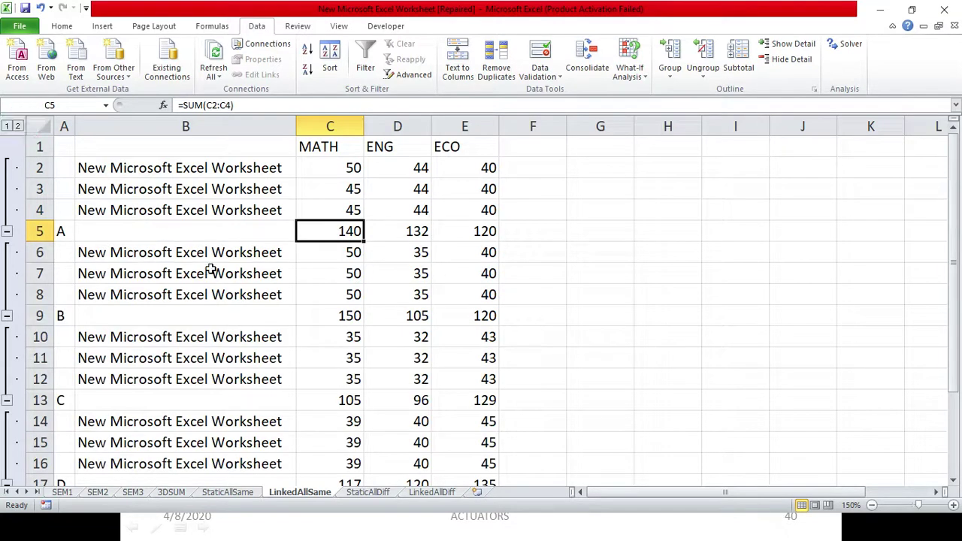
pyautogui.scroll(-5, 209, 232)
pyautogui.scroll(1, 209, 232)
pyautogui.scroll(4, 209, 228)
# Select A's totals, the linked source values in C2:E4, and the workbook names in B2:B4
pyautogui.moveTo(323, 235); pyautogui.dragTo(478, 233)
pyautogui.moveTo(353, 169); pyautogui.dragTo(462, 210)
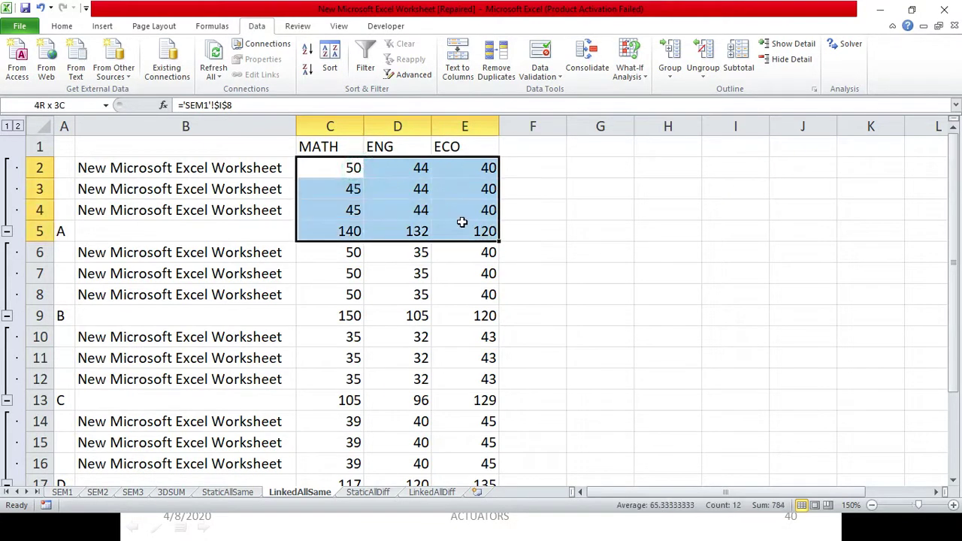
pyautogui.moveTo(179, 167); pyautogui.dragTo(183, 210)
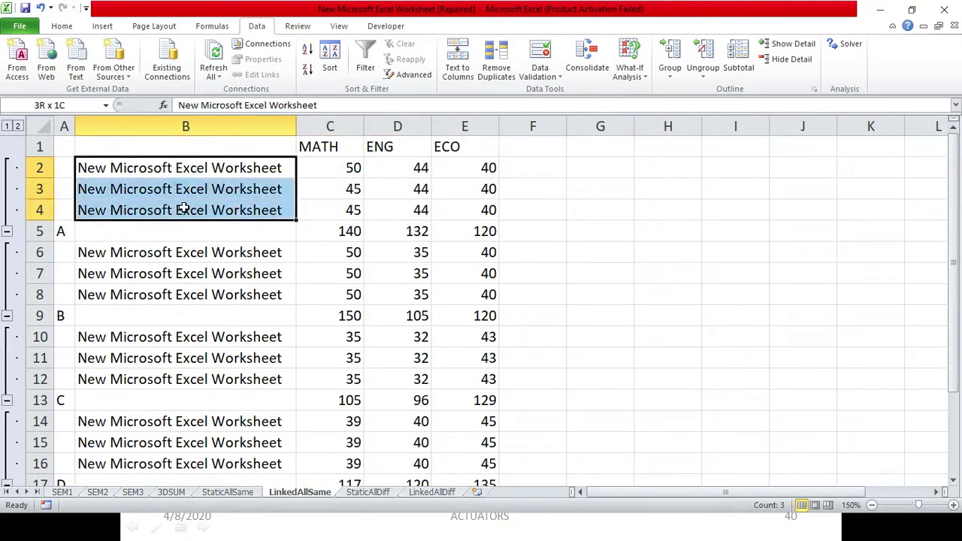